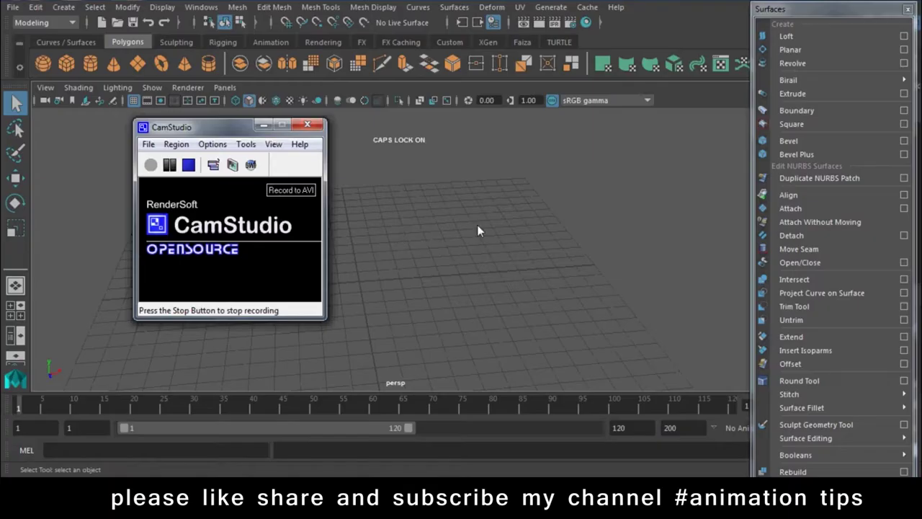
Step: Bring up the empty front orthographic view and pan it slightly
{"action": "key", "text": "space"}
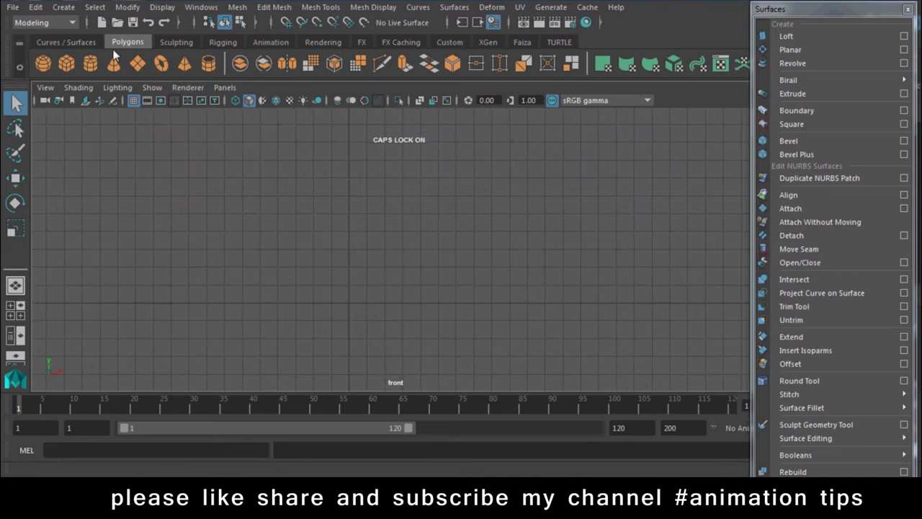
{"action": "middle_click_drag", "start_coordinate": [590, 229], "coordinate": [607, 233], "text": "alt"}
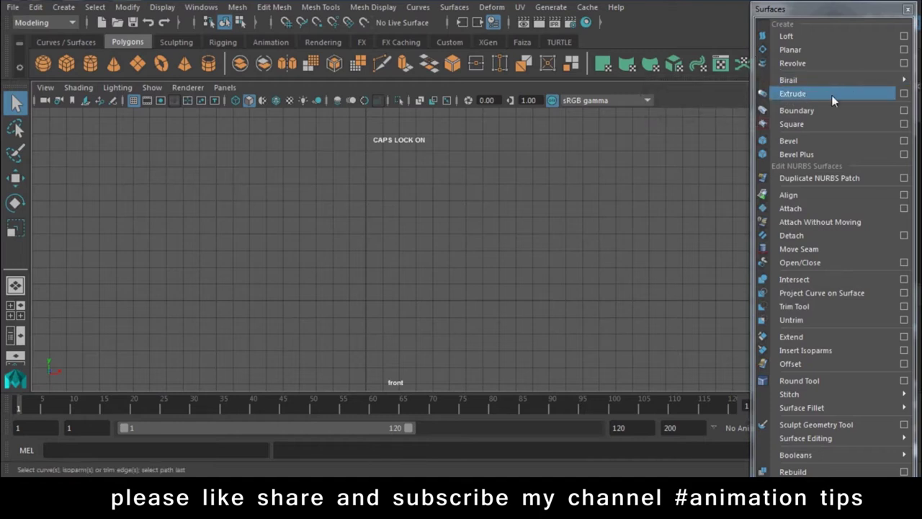
Step: Draw an EP curve that rises from low left, runs flat, steps up, then turns downward
{"action": "left_click", "coordinate": [66, 42]}
{"action": "left_click", "coordinate": [90, 64]}
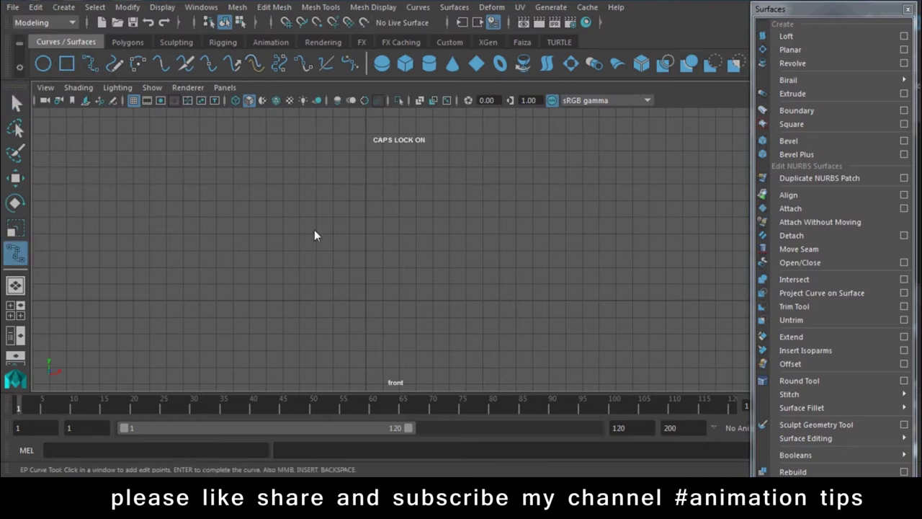
{"action": "left_click", "coordinate": [208, 310]}
{"action": "left_click", "coordinate": [223, 251]}
{"action": "left_click", "coordinate": [273, 230]}
{"action": "left_click", "coordinate": [346, 200]}
{"action": "left_click_drag", "start_coordinate": [347, 199], "coordinate": [365, 228]}
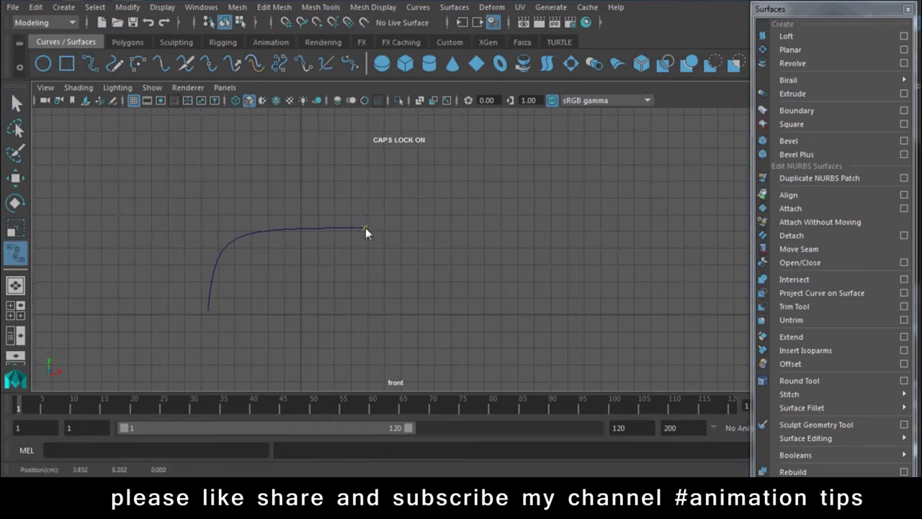
{"action": "mouse_move", "coordinate": [449, 233]}
{"action": "left_mouse_down"}
{"action": "mouse_move", "coordinate": [518, 205]}
{"action": "mouse_move", "coordinate": [530, 124]}
{"action": "mouse_move", "coordinate": [678, 119]}
{"action": "left_mouse_up"}
{"action": "left_click", "coordinate": [579, 120]}
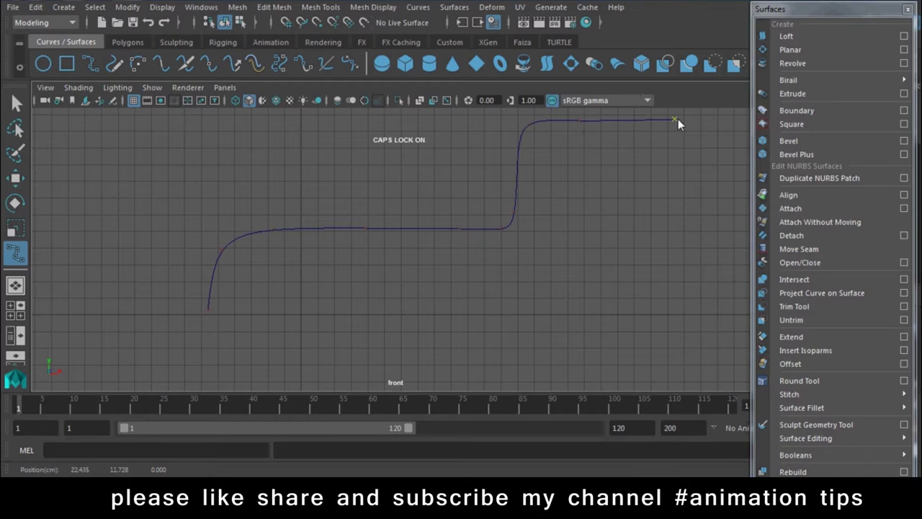
{"action": "left_click", "coordinate": [701, 154]}
{"action": "left_click", "coordinate": [718, 229]}
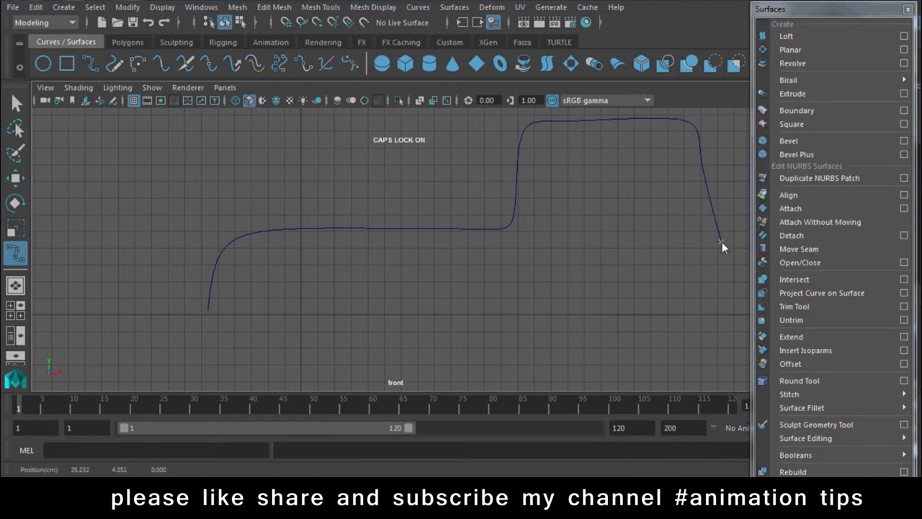
Step: Extend the curve down-right into a long flat tail and finish it
{"action": "scroll", "coordinate": [509, 210], "scroll_direction": "down", "scroll_amount": 2}
{"action": "middle_click_drag", "start_coordinate": [509, 210], "coordinate": [400, 247], "text": "alt"}
{"action": "left_click", "coordinate": [465, 294]}
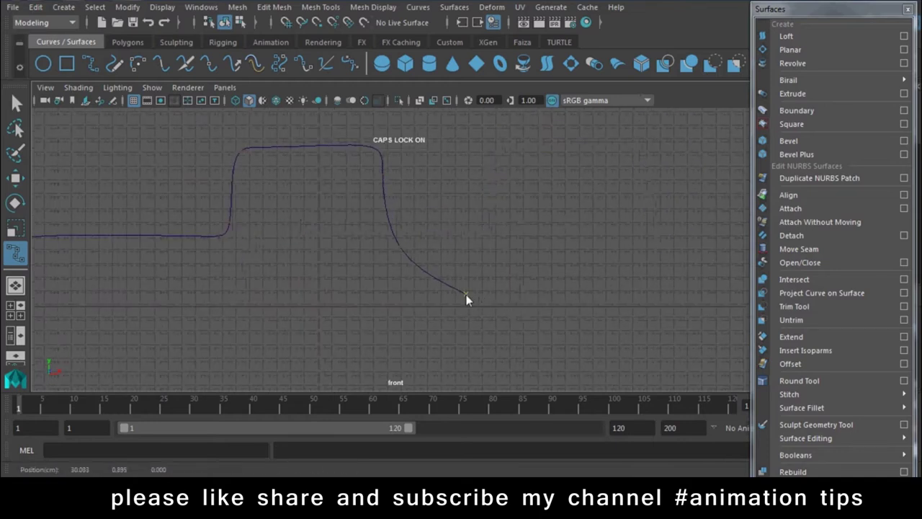
{"action": "left_click_drag", "start_coordinate": [466, 296], "coordinate": [669, 293]}
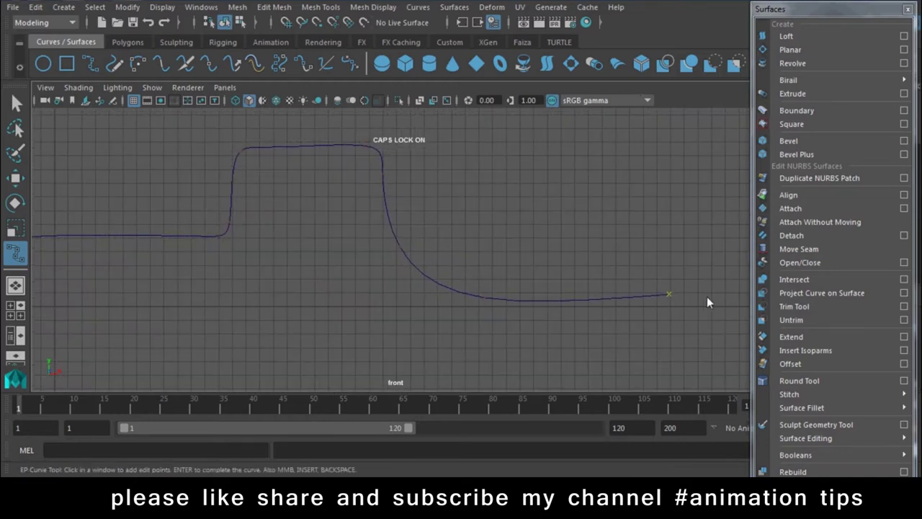
{"action": "key", "text": "q"}
{"action": "middle_click_drag", "start_coordinate": [318, 323], "coordinate": [425, 300], "text": "alt"}
Step: Switch to a tilted perspective view of the stepped curve
{"action": "scroll", "coordinate": [313, 286], "scroll_direction": "down", "scroll_amount": 1}
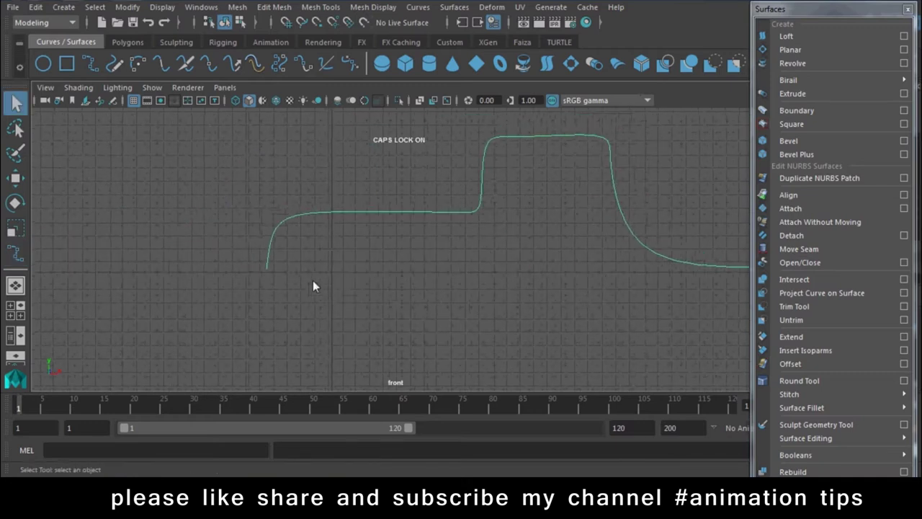
{"action": "middle_click_drag", "start_coordinate": [312, 286], "coordinate": [402, 277], "text": "alt"}
{"action": "key", "text": "space"}
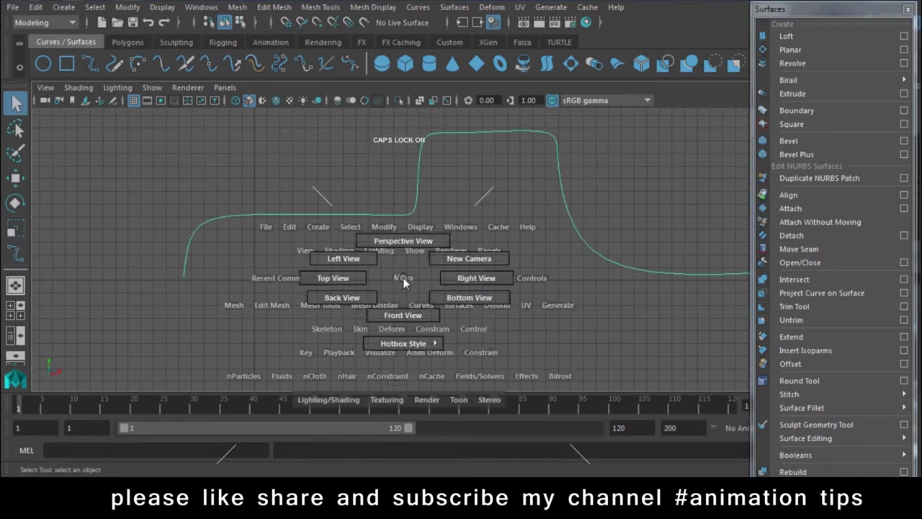
{"action": "mouse_move", "coordinate": [399, 294]}
{"action": "left_mouse_down", "text": "alt"}
{"action": "mouse_move", "coordinate": [517, 332]}
{"action": "mouse_move", "coordinate": [508, 238]}
{"action": "mouse_move", "coordinate": [548, 336]}
{"action": "mouse_move", "coordinate": [442, 363]}
{"action": "mouse_move", "coordinate": [272, 238]}
{"action": "mouse_move", "coordinate": [307, 276]}
{"action": "mouse_move", "coordinate": [322, 313]}
{"action": "left_mouse_up", "text": "alt"}
Step: Place a circle at the curve's low starting end, then select it plus the curve
{"action": "key", "text": "w"}
{"action": "mouse_move", "coordinate": [414, 366]}
{"action": "left_mouse_down", "text": "alt"}
{"action": "mouse_move", "coordinate": [257, 230]}
{"action": "mouse_move", "coordinate": [319, 288]}
{"action": "mouse_move", "coordinate": [345, 333]}
{"action": "left_mouse_up", "text": "alt"}
{"action": "left_click", "coordinate": [322, 332]}
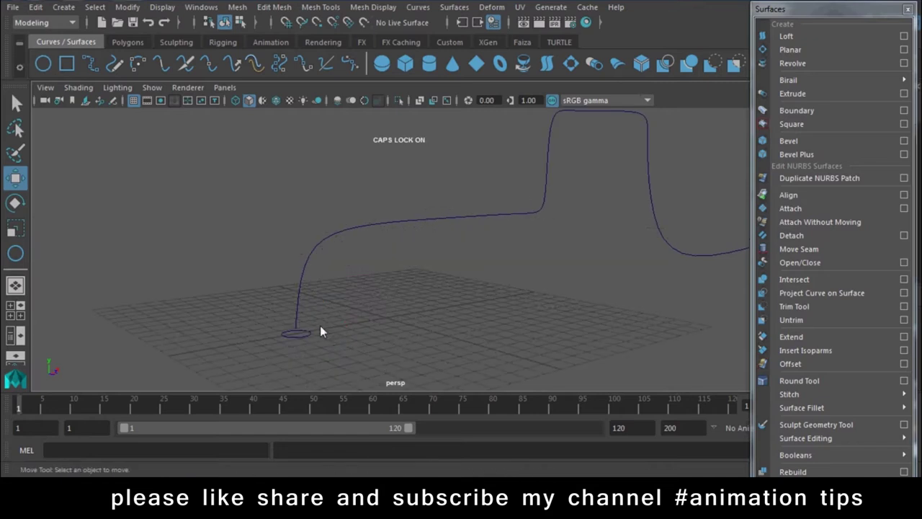
{"action": "left_click_drag", "start_coordinate": [287, 356], "coordinate": [288, 358]}
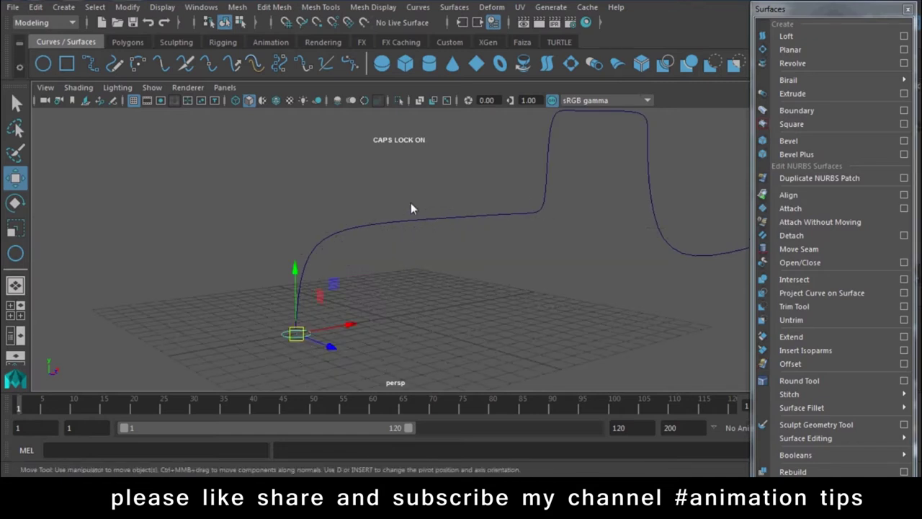
{"action": "left_click", "coordinate": [412, 219], "text": "shift"}
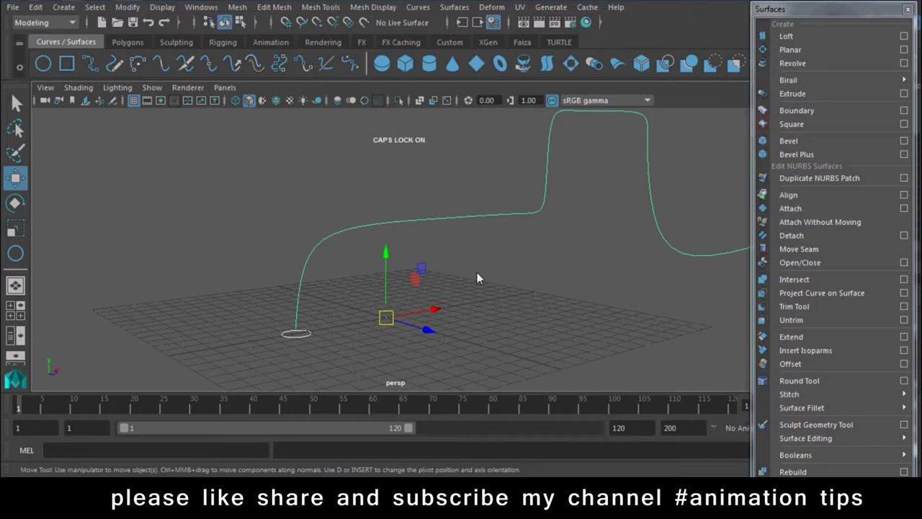
Step: Extrude the circle along the curve, inspect the tube, then undo it
{"action": "left_click", "coordinate": [831, 97]}
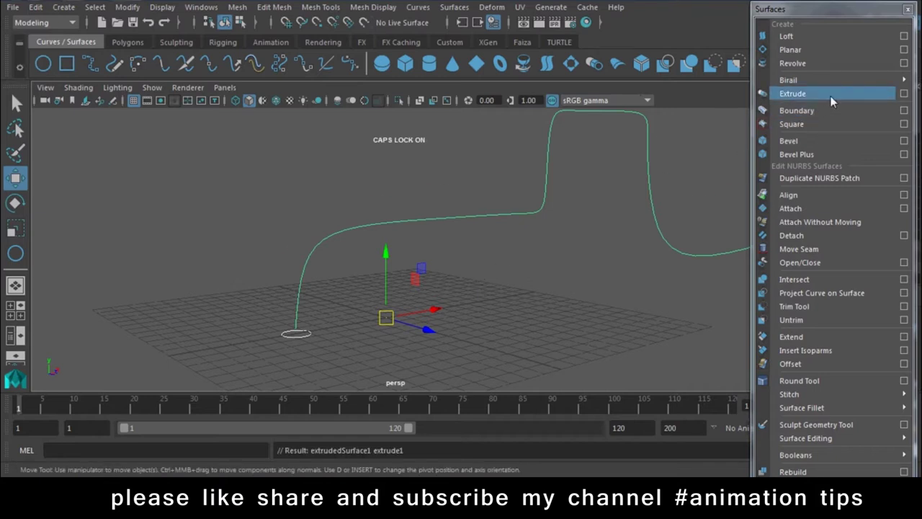
{"action": "mouse_move", "coordinate": [607, 264]}
{"action": "left_mouse_down", "text": "alt"}
{"action": "mouse_move", "coordinate": [540, 218]}
{"action": "mouse_move", "coordinate": [553, 255]}
{"action": "mouse_move", "coordinate": [405, 292]}
{"action": "left_mouse_up", "text": "alt"}
{"action": "mouse_move", "coordinate": [668, 300]}
{"action": "left_mouse_down", "text": "alt"}
{"action": "mouse_move", "coordinate": [475, 340]}
{"action": "mouse_move", "coordinate": [363, 211]}
{"action": "left_mouse_up", "text": "alt"}
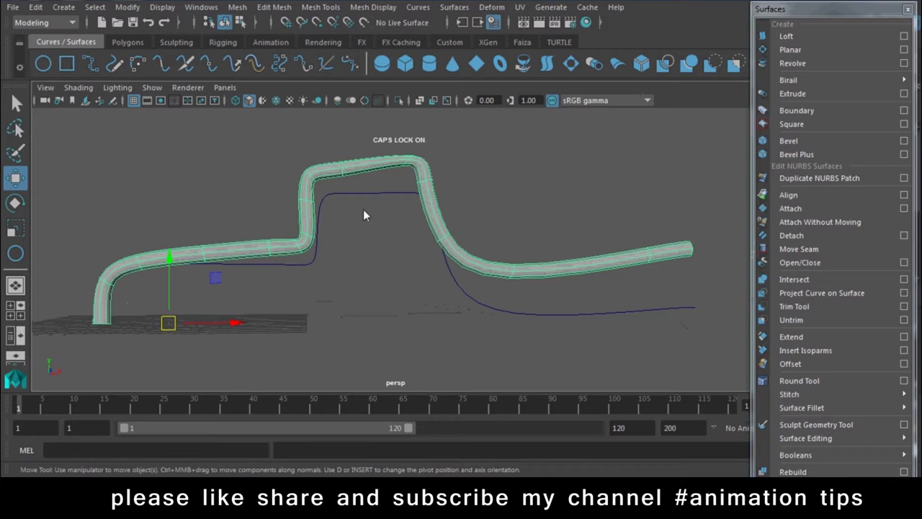
{"action": "key", "text": "ctrl+z"}
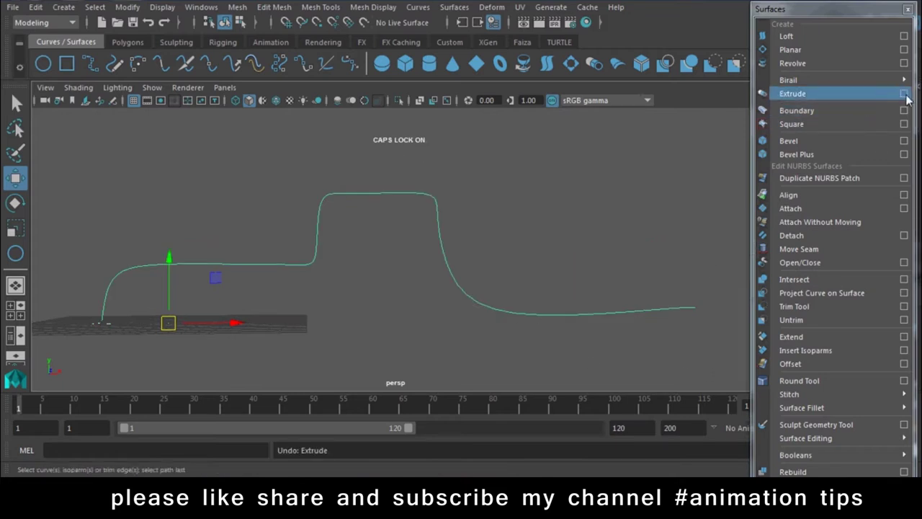
Step: Re-extrude from the Extrude options window, inspect the result and undo again
{"action": "left_click", "coordinate": [904, 94]}
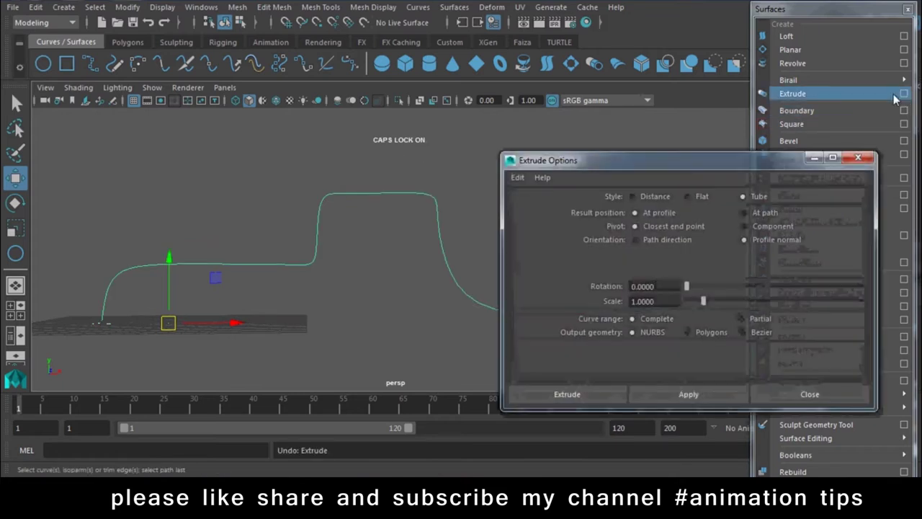
{"action": "left_click_drag", "start_coordinate": [675, 157], "coordinate": [703, 56]}
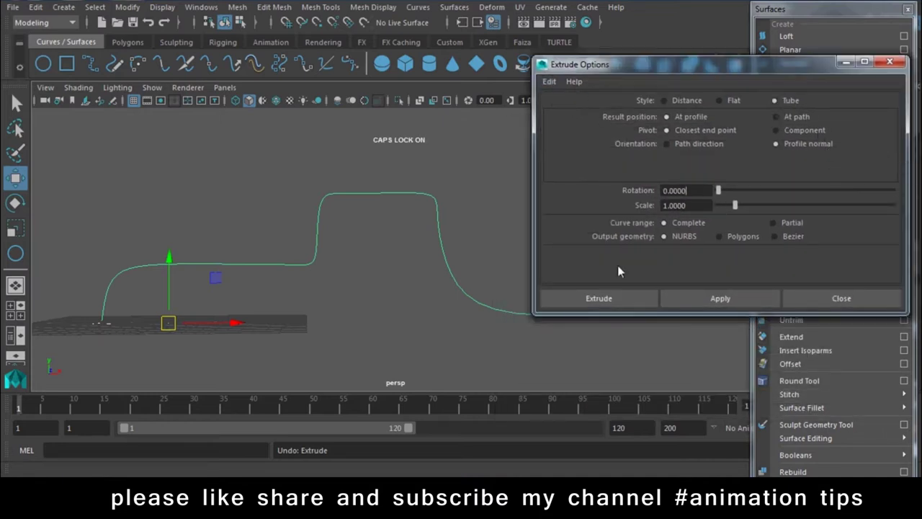
{"action": "left_click", "coordinate": [739, 299]}
{"action": "mouse_move", "coordinate": [319, 348]}
{"action": "left_mouse_down", "text": "alt"}
{"action": "mouse_move", "coordinate": [288, 341]}
{"action": "mouse_move", "coordinate": [357, 348]}
{"action": "mouse_move", "coordinate": [313, 307]}
{"action": "mouse_move", "coordinate": [356, 317]}
{"action": "left_mouse_up", "text": "alt"}
{"action": "key", "text": "ctrl+z"}
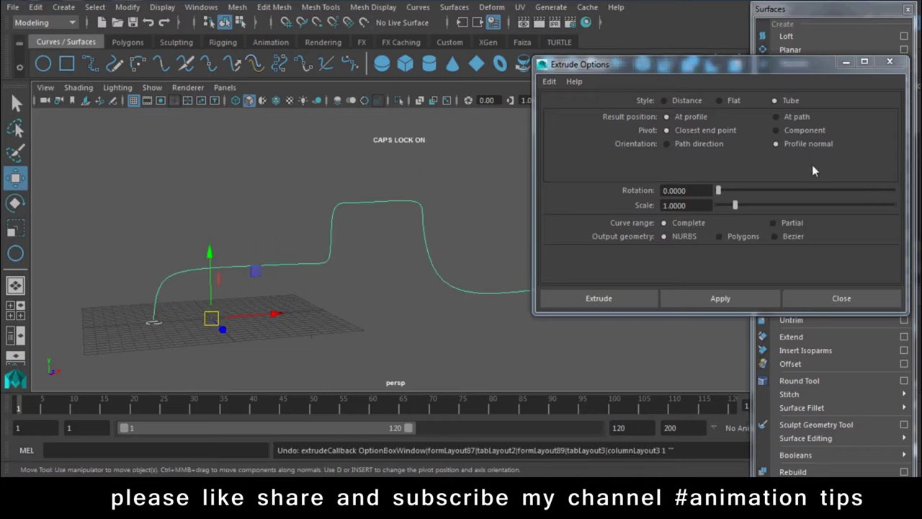
Step: Reset Extrude options, extrude a Tube At path with Component pivot, then request a New Scene
{"action": "left_click", "coordinate": [790, 120]}
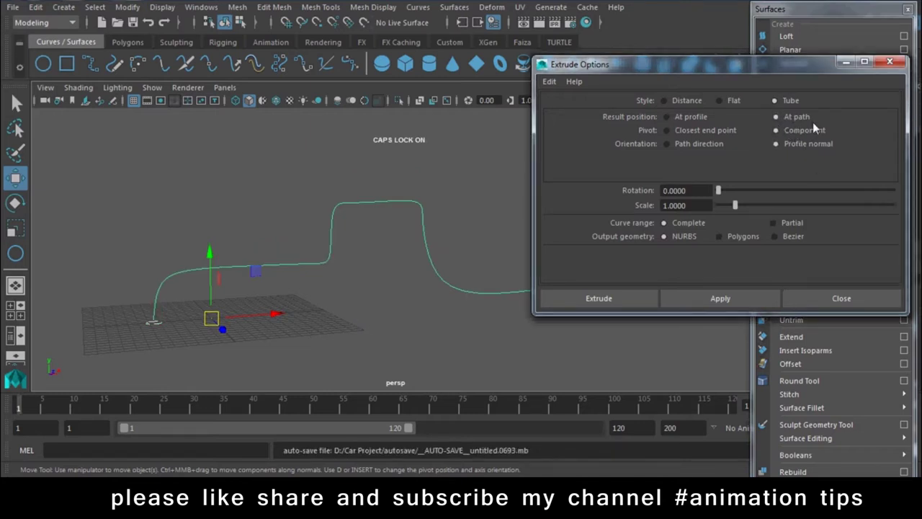
{"action": "left_click", "coordinate": [548, 81]}
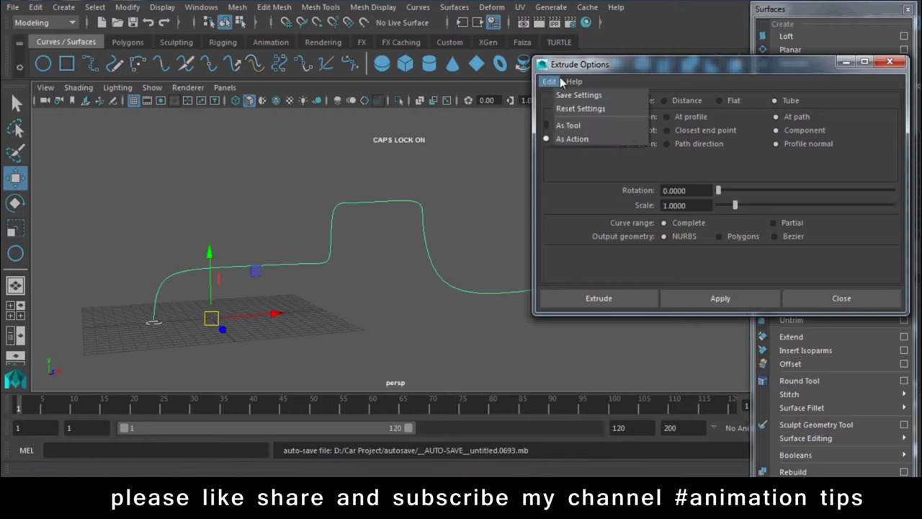
{"action": "left_click", "coordinate": [564, 109]}
{"action": "left_click", "coordinate": [791, 118]}
{"action": "left_click", "coordinate": [786, 131]}
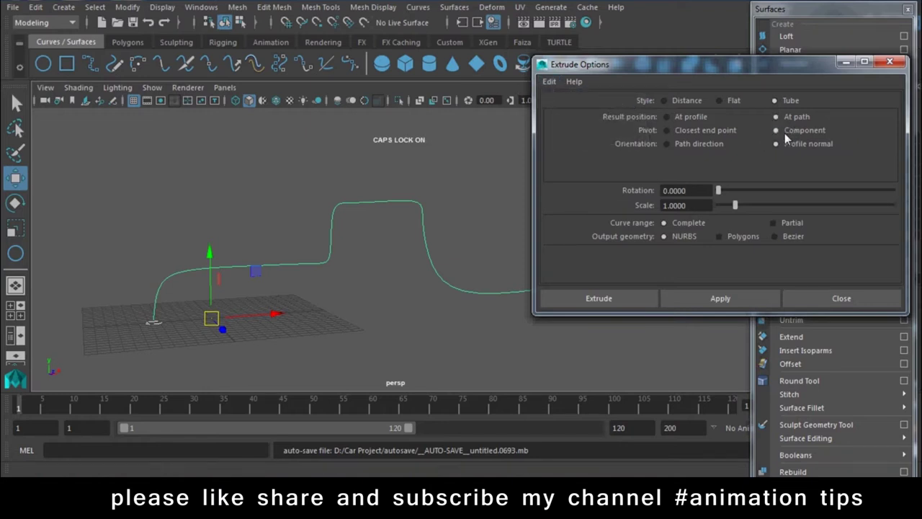
{"action": "left_click", "coordinate": [711, 298]}
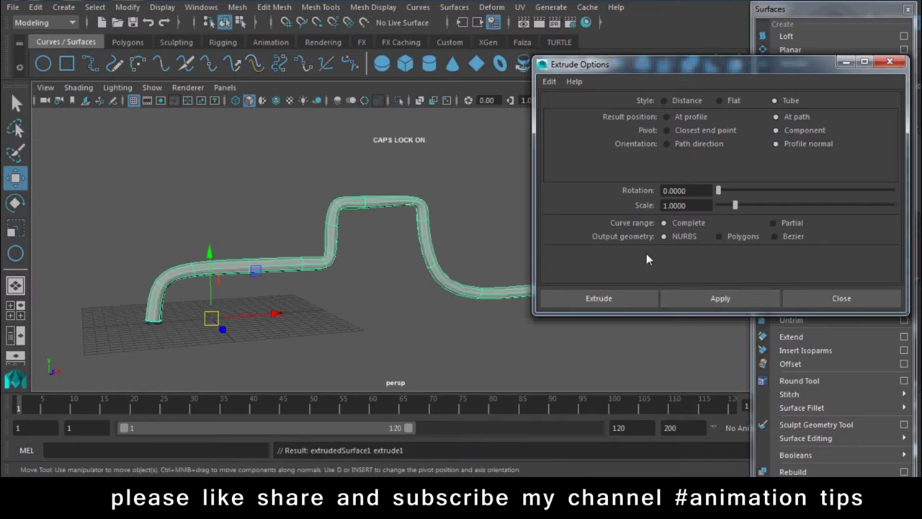
{"action": "left_click", "coordinate": [821, 298]}
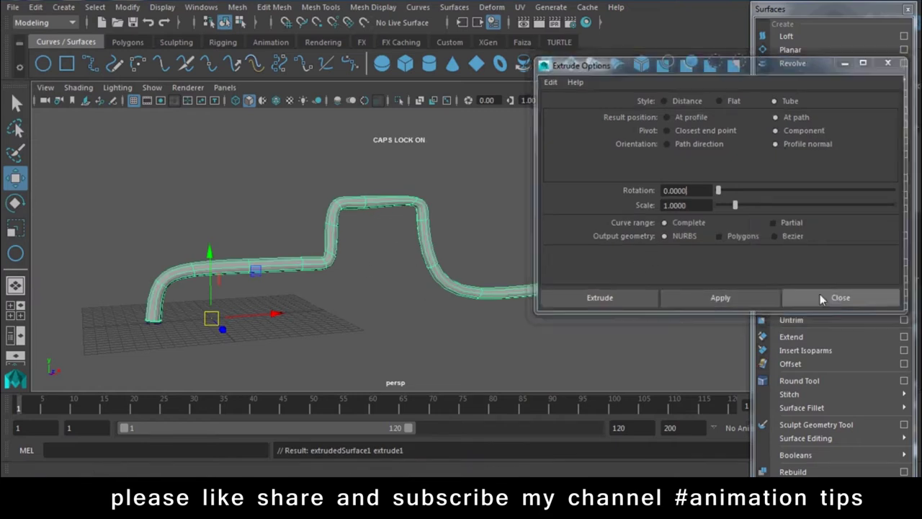
{"action": "left_click", "coordinate": [13, 6]}
{"action": "left_click", "coordinate": [41, 31]}
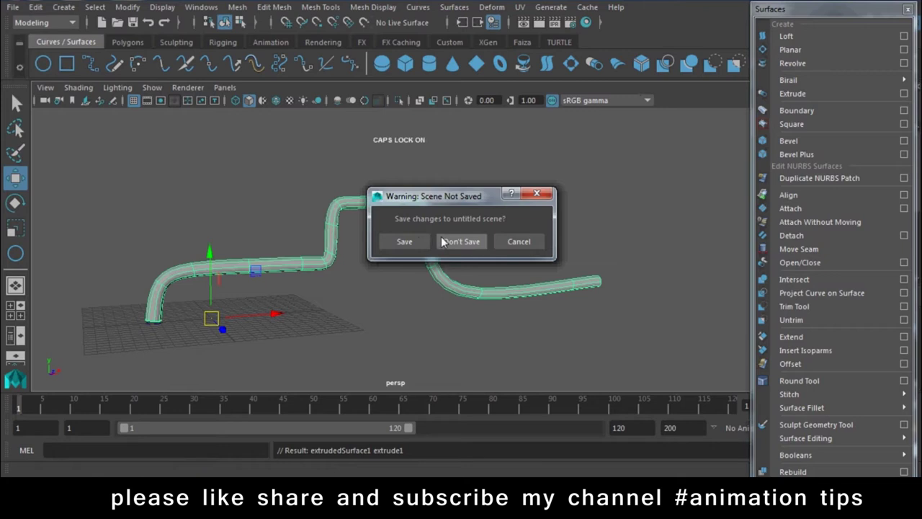
Step: Discard the unsaved tube scene and switch to the Polygons shelf
{"action": "left_click", "coordinate": [442, 242]}
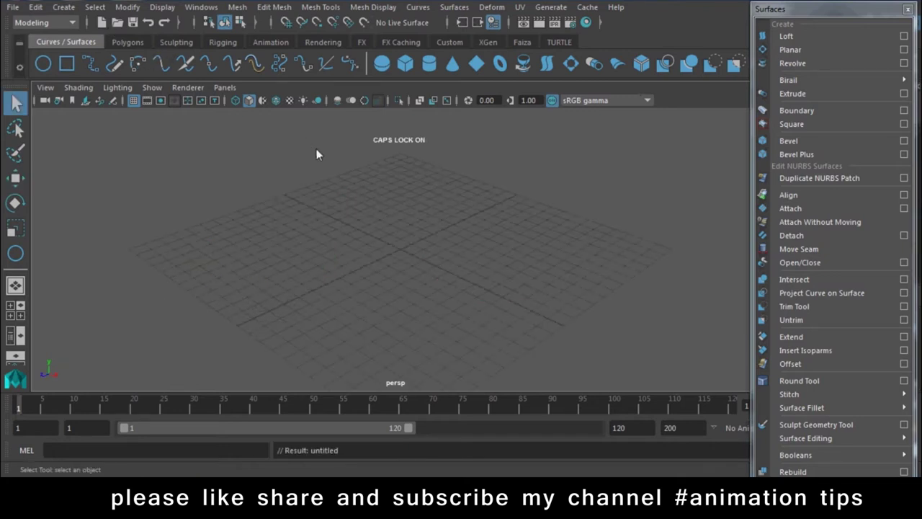
{"action": "left_click", "coordinate": [116, 42]}
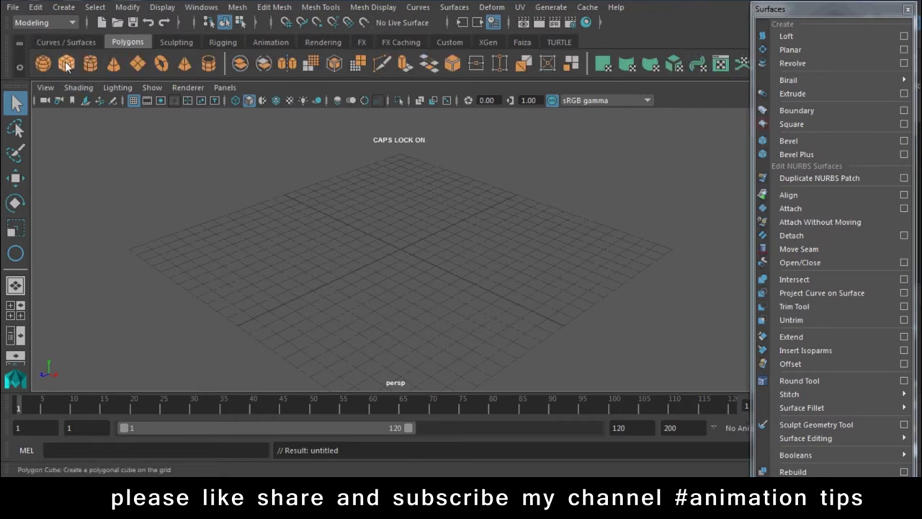
Step: Draw a tall, thin interactive polygon cube as the first post
{"action": "left_click", "coordinate": [65, 63]}
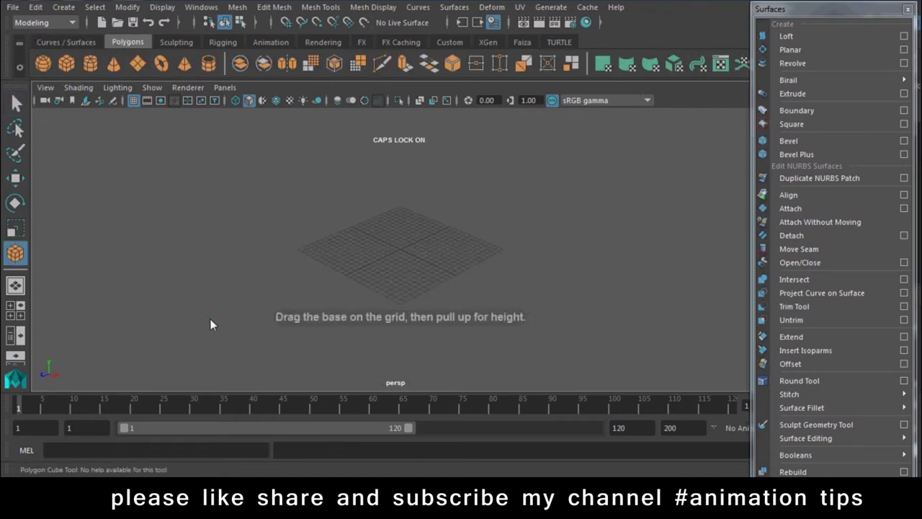
{"action": "left_click_drag", "start_coordinate": [224, 319], "coordinate": [211, 189]}
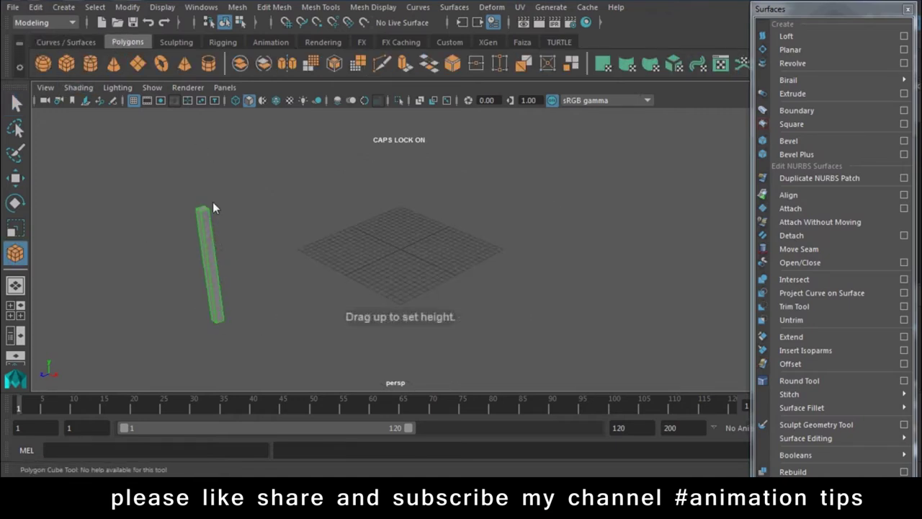
{"action": "key", "text": "w"}
{"action": "mouse_move", "coordinate": [320, 210]}
{"action": "left_mouse_down", "text": "alt"}
{"action": "mouse_move", "coordinate": [390, 259]}
{"action": "mouse_move", "coordinate": [363, 339]}
{"action": "left_mouse_up", "text": "alt"}
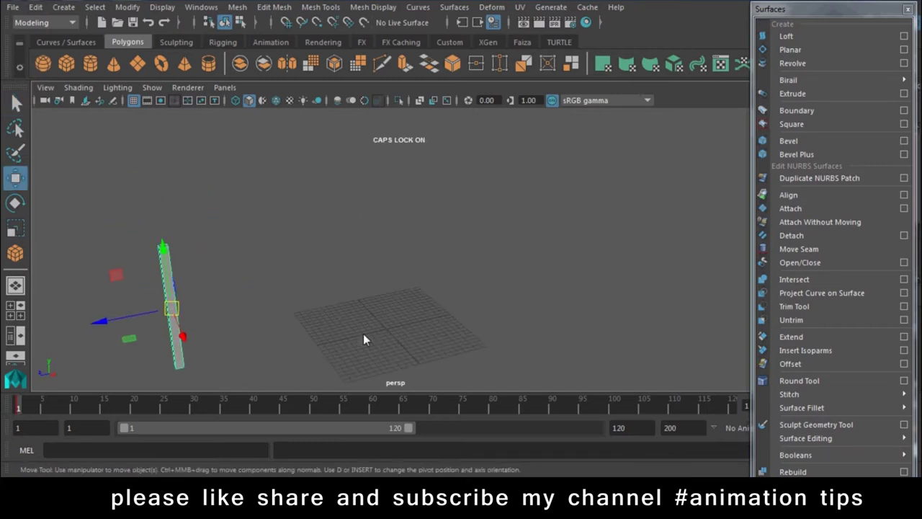
Step: Duplicate the post twice, spacing the copies to the right
{"action": "key", "text": "ctrl+d"}
{"action": "left_click_drag", "start_coordinate": [100, 324], "coordinate": [418, 252]}
{"action": "key", "text": "shift+d"}
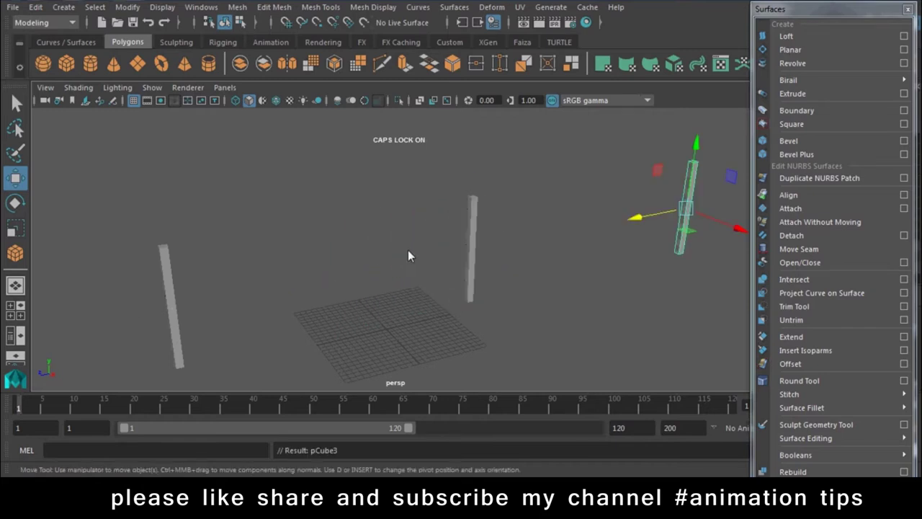
{"action": "left_click", "coordinate": [434, 338]}
Step: Switch to the side view and frame all three posts
{"action": "key", "text": "space"}
{"action": "mouse_move", "coordinate": [390, 234]}
{"action": "left_mouse_down"}
{"action": "mouse_move", "coordinate": [388, 265]}
{"action": "mouse_move", "coordinate": [426, 264]}
{"action": "left_mouse_up"}
{"action": "key", "text": "space"}
{"action": "middle_click_drag", "start_coordinate": [195, 121], "coordinate": [529, 303], "text": "alt"}
{"action": "right_click_drag", "start_coordinate": [529, 302], "coordinate": [317, 200], "text": "alt"}
{"action": "mouse_move", "coordinate": [317, 200]}
{"action": "middle_mouse_down", "text": "alt"}
{"action": "mouse_move", "coordinate": [693, 281]}
{"action": "mouse_move", "coordinate": [395, 305]}
{"action": "middle_mouse_up", "text": "alt"}
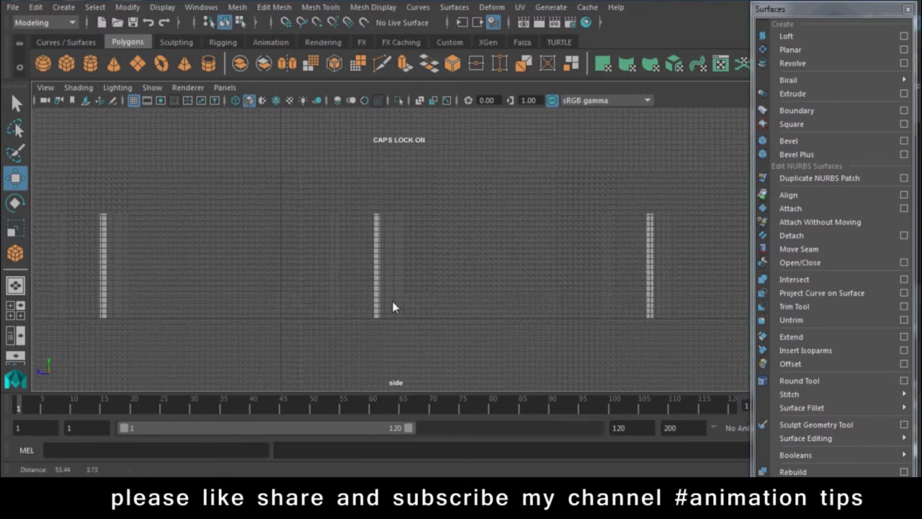
Step: Draw the upper EP curve from the left post across the middle to the right post
{"action": "left_click", "coordinate": [66, 42]}
{"action": "left_click", "coordinate": [90, 64]}
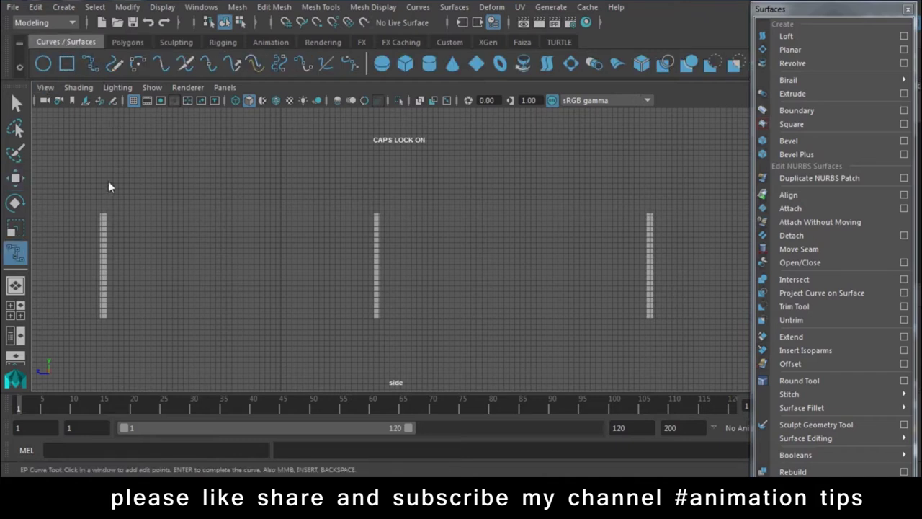
{"action": "left_click", "coordinate": [133, 221]}
{"action": "left_click", "coordinate": [169, 235]}
{"action": "left_click_drag", "start_coordinate": [201, 228], "coordinate": [562, 228]}
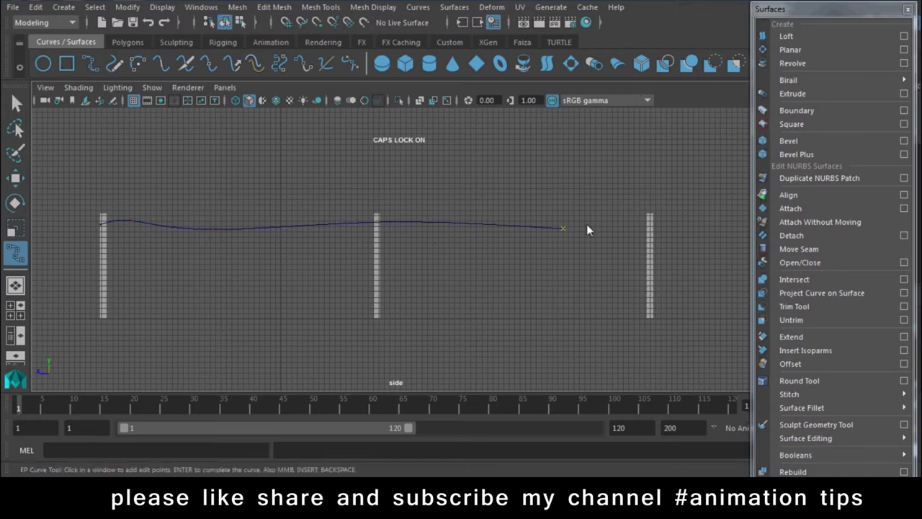
{"action": "left_click", "coordinate": [653, 222]}
{"action": "key", "text": "w"}
{"action": "key", "text": "space"}
{"action": "mouse_move", "coordinate": [385, 288]}
{"action": "left_mouse_down"}
{"action": "mouse_move", "coordinate": [394, 251]}
{"action": "mouse_move", "coordinate": [461, 255]}
{"action": "left_mouse_up"}
{"action": "key", "text": "space"}
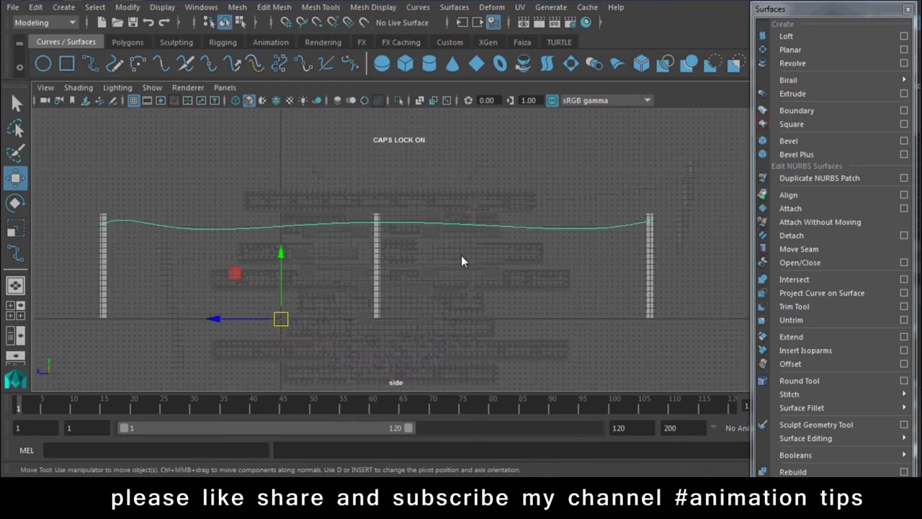
Step: Draw a second, lower EP curve from the left post to the right post
{"action": "left_click", "coordinate": [90, 63]}
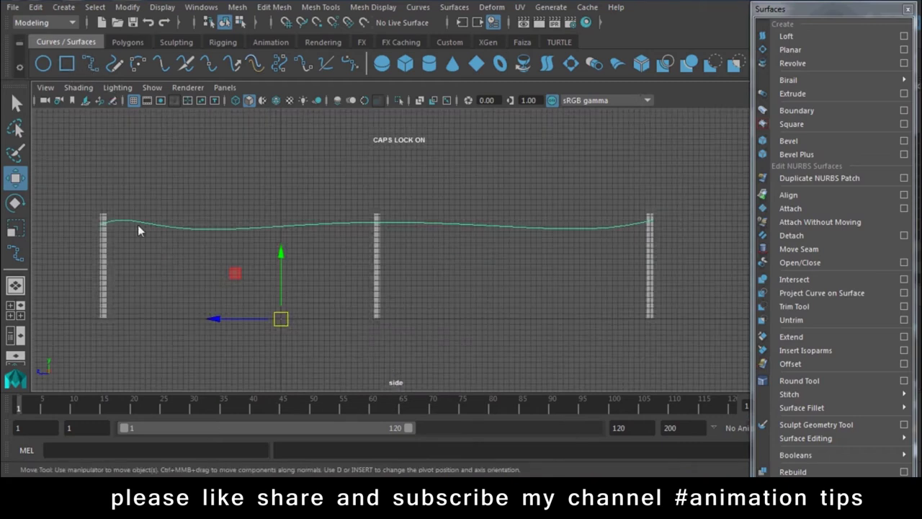
{"action": "left_click", "coordinate": [102, 236]}
{"action": "left_click_drag", "start_coordinate": [353, 238], "coordinate": [340, 237]}
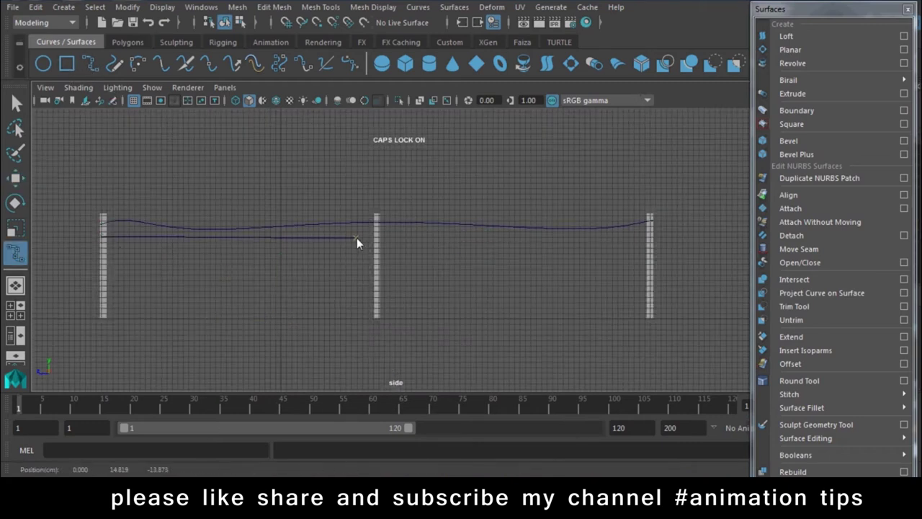
{"action": "left_click", "coordinate": [381, 236]}
{"action": "left_click_drag", "start_coordinate": [381, 234], "coordinate": [528, 242]}
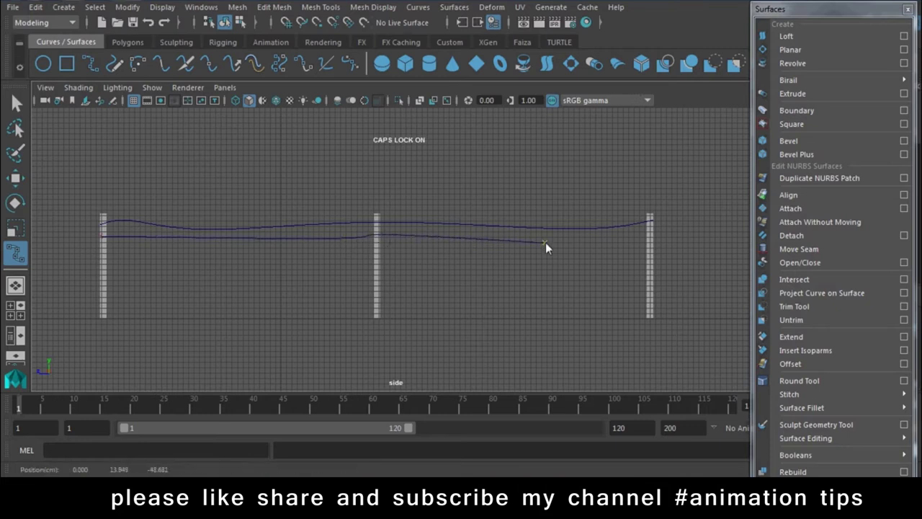
{"action": "left_click", "coordinate": [650, 233]}
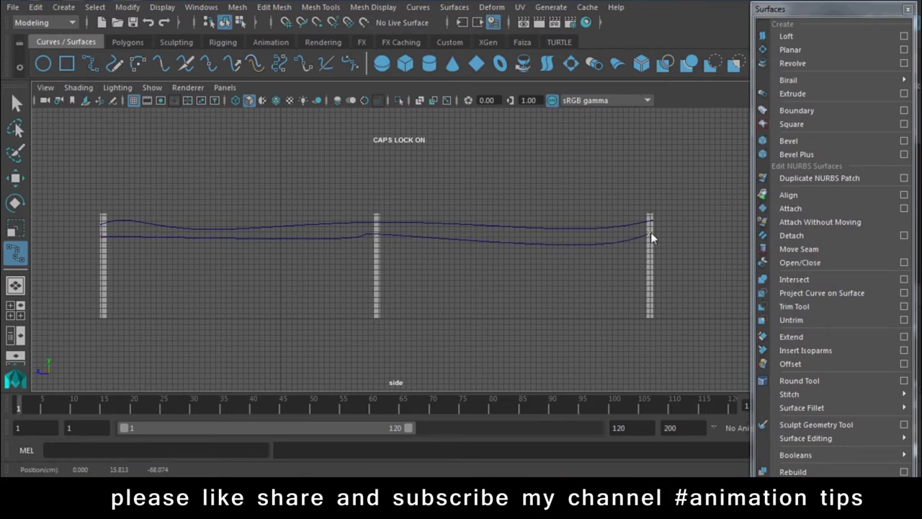
{"action": "key", "text": "Return"}
Step: Shift the curve slightly along X in perspective, then change to the front view
{"action": "key", "text": "w"}
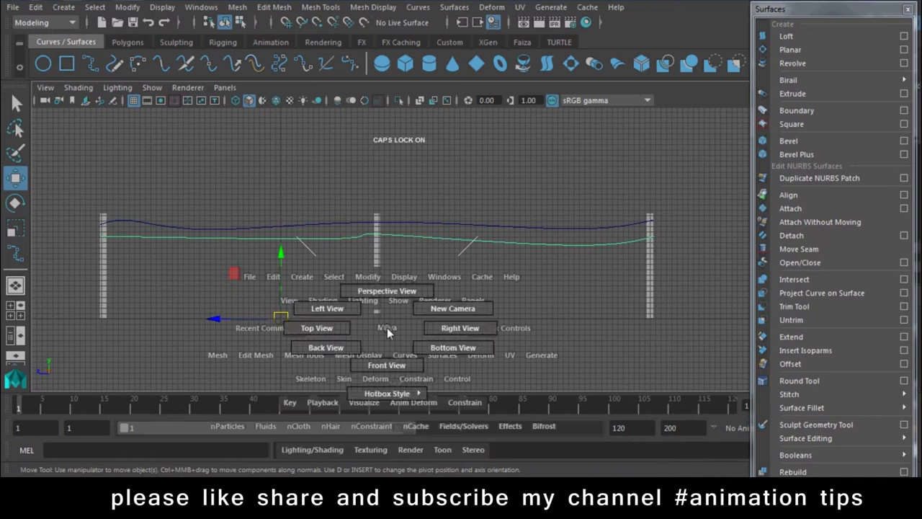
{"action": "left_click_drag", "start_coordinate": [387, 327], "coordinate": [382, 295]}
{"action": "left_click_drag", "start_coordinate": [338, 325], "coordinate": [595, 229], "text": "alt"}
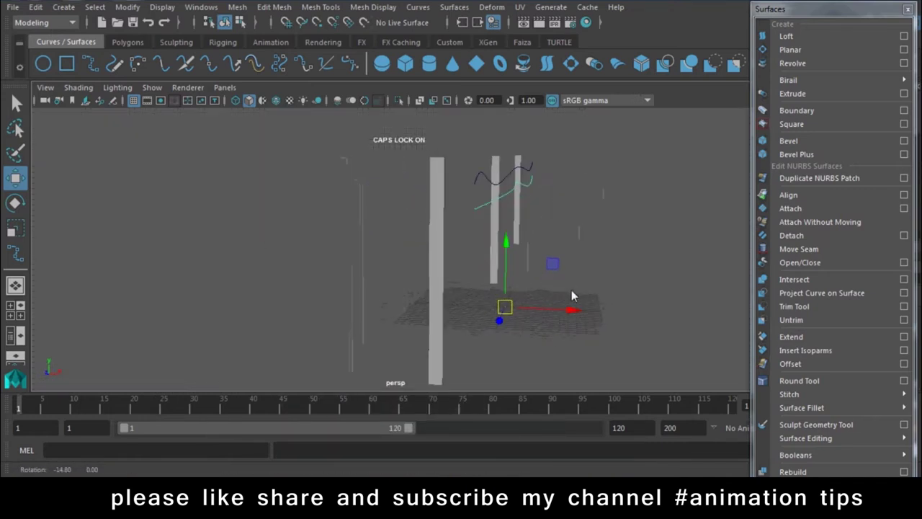
{"action": "left_click_drag", "start_coordinate": [570, 314], "coordinate": [551, 310]}
{"action": "left_click", "coordinate": [562, 249]}
{"action": "mouse_move", "coordinate": [563, 249]}
{"action": "left_mouse_down", "text": "alt"}
{"action": "mouse_move", "coordinate": [502, 250]}
{"action": "mouse_move", "coordinate": [495, 282]}
{"action": "left_mouse_up", "text": "alt"}
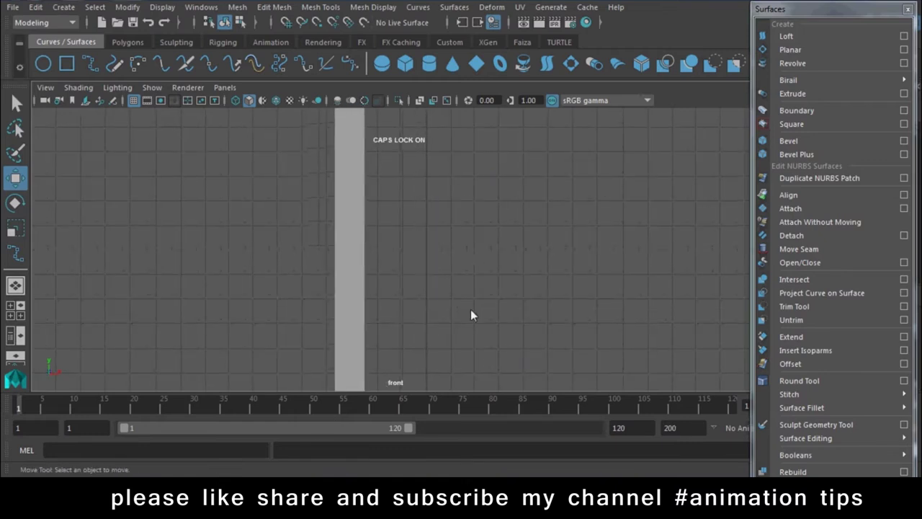
Step: Create a NURBS circle and move it along X toward the curves
{"action": "left_click", "coordinate": [44, 64]}
{"action": "left_click", "coordinate": [374, 196]}
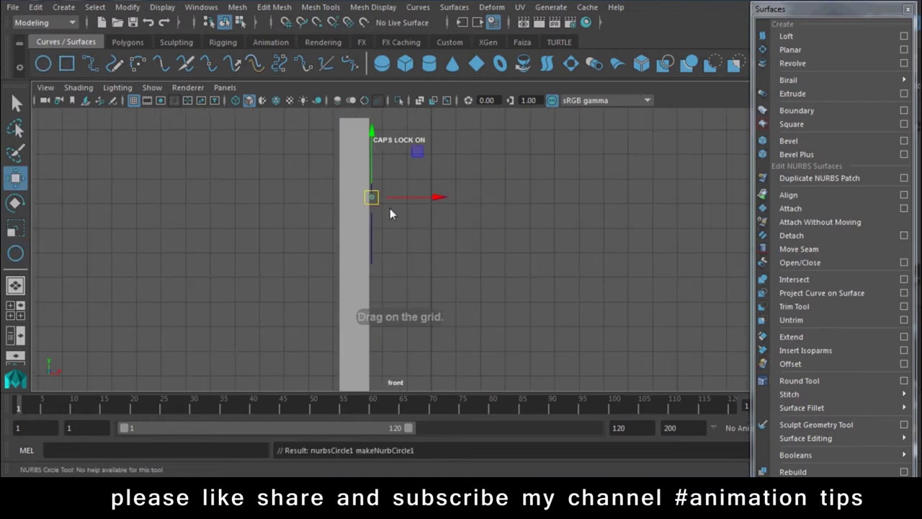
{"action": "key", "text": "space"}
{"action": "left_click_drag", "start_coordinate": [395, 199], "coordinate": [399, 184]}
{"action": "mouse_move", "coordinate": [557, 185]}
{"action": "left_mouse_down"}
{"action": "mouse_move", "coordinate": [444, 184]}
{"action": "mouse_move", "coordinate": [367, 259]}
{"action": "mouse_move", "coordinate": [197, 207]}
{"action": "left_mouse_up"}
{"action": "key", "text": "f"}
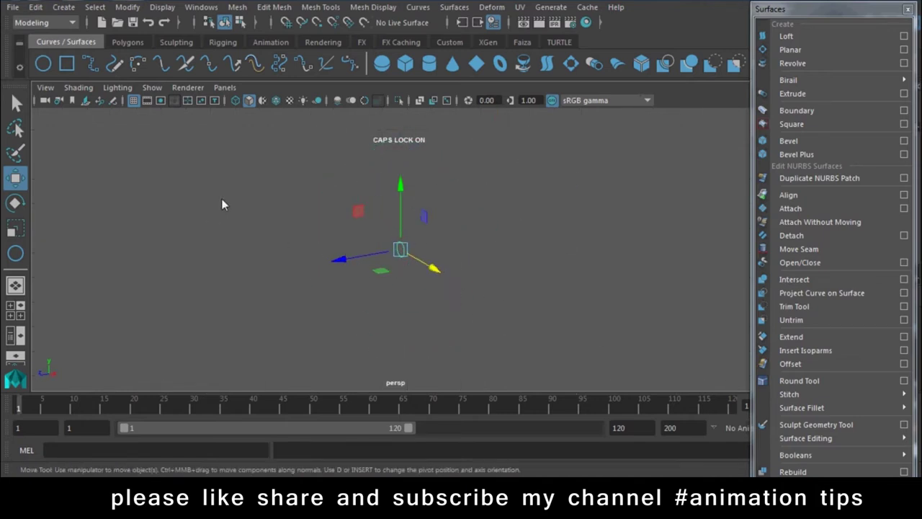
{"action": "left_click_drag", "start_coordinate": [461, 268], "coordinate": [283, 209], "text": "alt"}
{"action": "mouse_move", "coordinate": [349, 261]}
{"action": "left_mouse_down", "text": "alt"}
{"action": "mouse_move", "coordinate": [97, 307]}
{"action": "mouse_move", "coordinate": [484, 270]}
{"action": "mouse_move", "coordinate": [666, 269]}
{"action": "mouse_move", "coordinate": [455, 262]}
{"action": "left_mouse_up", "text": "alt"}
{"action": "key", "text": "f"}
{"action": "mouse_move", "coordinate": [455, 262]}
{"action": "right_mouse_down", "text": "alt"}
{"action": "mouse_move", "coordinate": [435, 291]}
{"action": "mouse_move", "coordinate": [401, 261]}
{"action": "right_mouse_up", "text": "alt"}
{"action": "mouse_move", "coordinate": [401, 260]}
{"action": "left_mouse_down"}
{"action": "mouse_move", "coordinate": [596, 315]}
{"action": "mouse_move", "coordinate": [746, 371]}
{"action": "left_mouse_up"}
{"action": "key", "text": "f"}
Step: Position the circle precisely at the upper curve's starting end
{"action": "left_click_drag", "start_coordinate": [610, 376], "coordinate": [534, 307], "text": "alt"}
{"action": "right_click_drag", "start_coordinate": [533, 306], "coordinate": [493, 283], "text": "alt"}
{"action": "mouse_move", "coordinate": [494, 285]}
{"action": "left_mouse_down", "text": "alt"}
{"action": "mouse_move", "coordinate": [326, 252]}
{"action": "mouse_move", "coordinate": [488, 286]}
{"action": "mouse_move", "coordinate": [175, 192]}
{"action": "mouse_move", "coordinate": [467, 296]}
{"action": "left_mouse_up", "text": "alt"}
{"action": "left_click_drag", "start_coordinate": [461, 257], "coordinate": [354, 259]}
{"action": "left_click_drag", "start_coordinate": [288, 194], "coordinate": [288, 122]}
{"action": "mouse_move", "coordinate": [352, 185]}
{"action": "left_mouse_down"}
{"action": "mouse_move", "coordinate": [327, 185]}
{"action": "mouse_move", "coordinate": [336, 185]}
{"action": "left_mouse_up"}
{"action": "mouse_move", "coordinate": [276, 152]}
{"action": "left_mouse_down"}
{"action": "mouse_move", "coordinate": [276, 138]}
{"action": "mouse_move", "coordinate": [431, 219]}
{"action": "mouse_move", "coordinate": [328, 227]}
{"action": "mouse_move", "coordinate": [435, 233]}
{"action": "mouse_move", "coordinate": [376, 250]}
{"action": "left_mouse_up"}
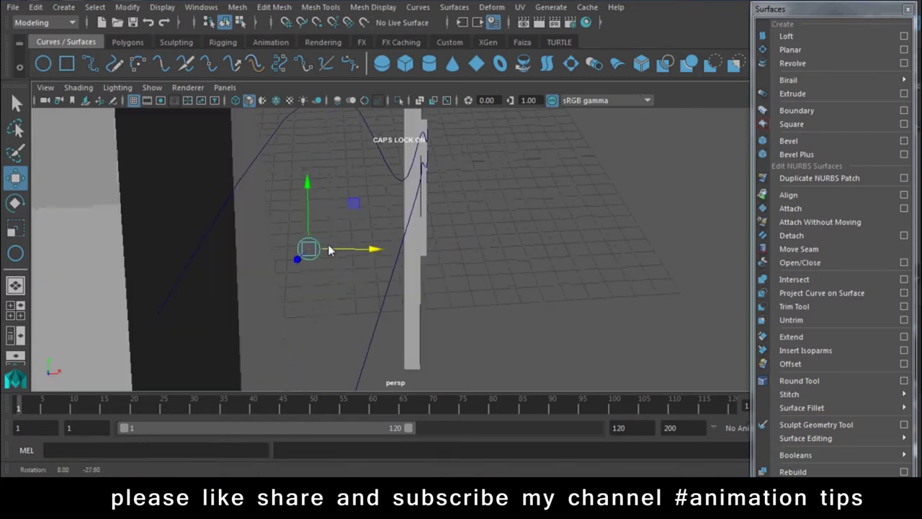
{"action": "left_click_drag", "start_coordinate": [315, 213], "coordinate": [313, 119]}
Step: Move a circle down to the lower curve's start and select it with that curve
{"action": "mouse_move", "coordinate": [304, 246]}
{"action": "left_mouse_down", "text": "alt"}
{"action": "mouse_move", "coordinate": [327, 201]}
{"action": "mouse_move", "coordinate": [372, 254]}
{"action": "left_mouse_up", "text": "alt"}
{"action": "left_click", "coordinate": [319, 186]}
{"action": "left_click", "coordinate": [328, 229]}
{"action": "mouse_move", "coordinate": [328, 229]}
{"action": "left_mouse_down", "text": "alt"}
{"action": "mouse_move", "coordinate": [225, 235]}
{"action": "mouse_move", "coordinate": [312, 226]}
{"action": "mouse_move", "coordinate": [437, 280]}
{"action": "mouse_move", "coordinate": [435, 286]}
{"action": "left_mouse_up", "text": "alt"}
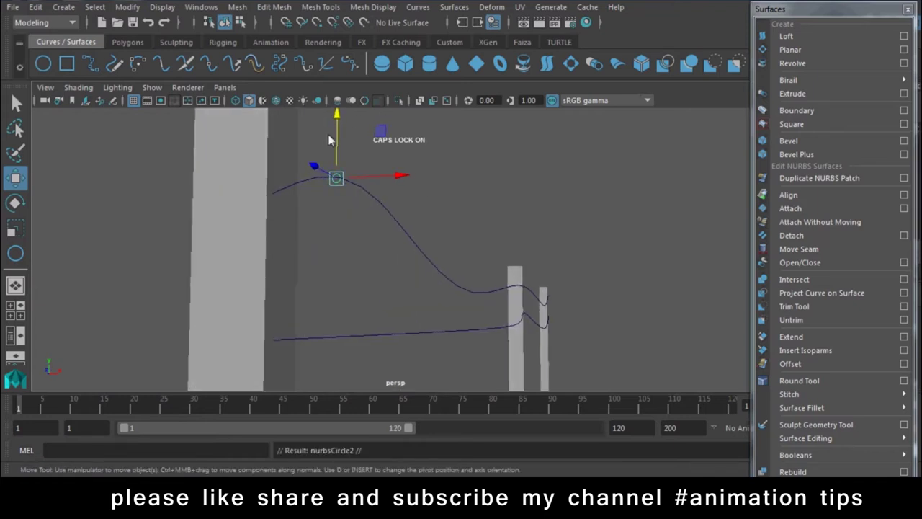
{"action": "mouse_move", "coordinate": [336, 117]}
{"action": "left_mouse_down"}
{"action": "mouse_move", "coordinate": [351, 275]}
{"action": "mouse_move", "coordinate": [360, 271]}
{"action": "left_mouse_up"}
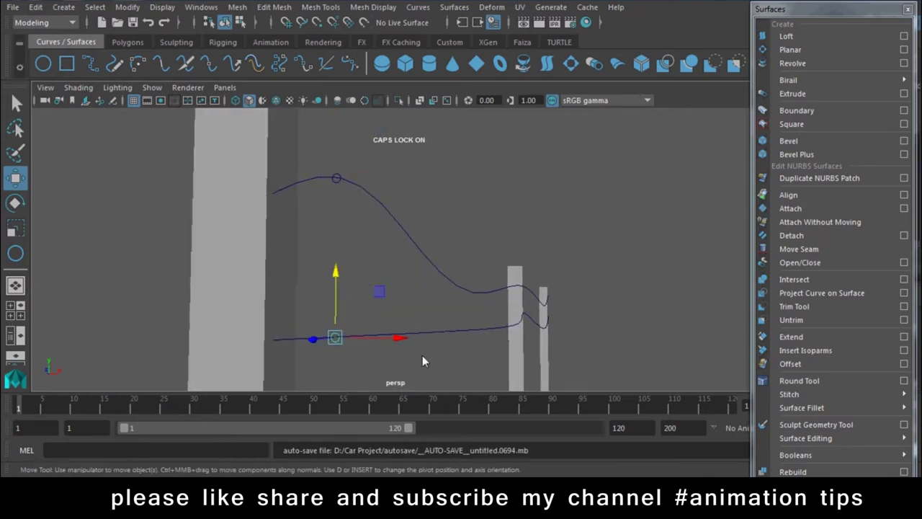
{"action": "left_click", "coordinate": [428, 317], "text": "shift"}
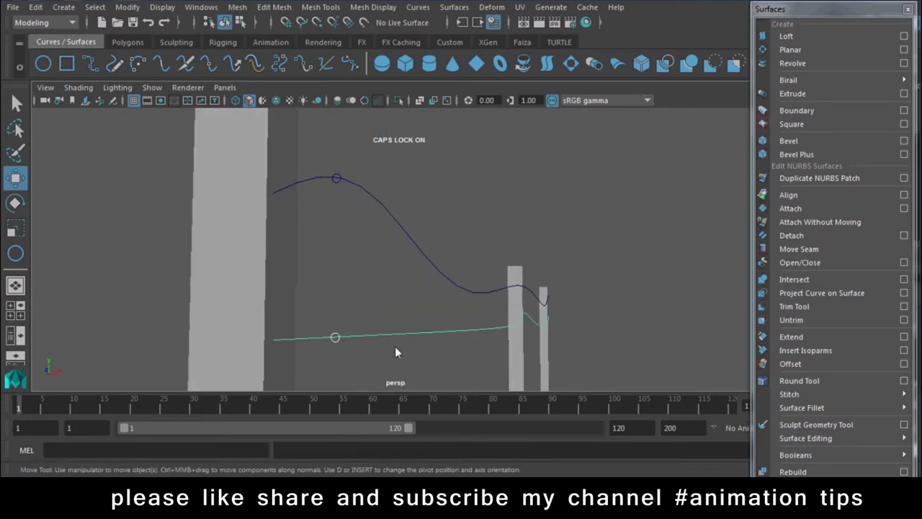
Step: Extrude the circles along the lower and upper curves into tube handrails
{"action": "left_click", "coordinate": [872, 93]}
{"action": "left_click", "coordinate": [334, 186]}
{"action": "left_click_drag", "start_coordinate": [485, 202], "coordinate": [434, 250]}
{"action": "left_click", "coordinate": [809, 93]}
Step: Orbit and zoom around the posts to inspect the new handrails
{"action": "left_click", "coordinate": [671, 292]}
{"action": "left_click_drag", "start_coordinate": [670, 292], "coordinate": [517, 225], "text": "alt"}
{"action": "scroll", "coordinate": [581, 289], "scroll_direction": "up", "scroll_amount": 3}
{"action": "scroll", "coordinate": [581, 296], "scroll_direction": "down", "scroll_amount": 5}
{"action": "left_click_drag", "start_coordinate": [595, 280], "coordinate": [440, 300], "text": "alt"}
{"action": "scroll", "coordinate": [439, 301], "scroll_direction": "up", "scroll_amount": 8}
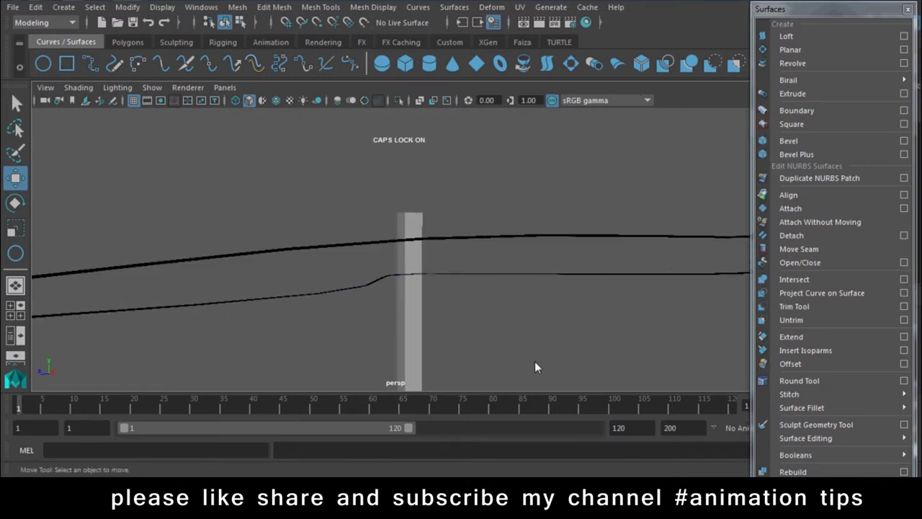
{"action": "scroll", "coordinate": [534, 367], "scroll_direction": "down", "scroll_amount": 3}
{"action": "mouse_move", "coordinate": [535, 368]}
{"action": "left_mouse_down", "text": "alt"}
{"action": "mouse_move", "coordinate": [517, 319]}
{"action": "mouse_move", "coordinate": [581, 336]}
{"action": "left_mouse_up", "text": "alt"}
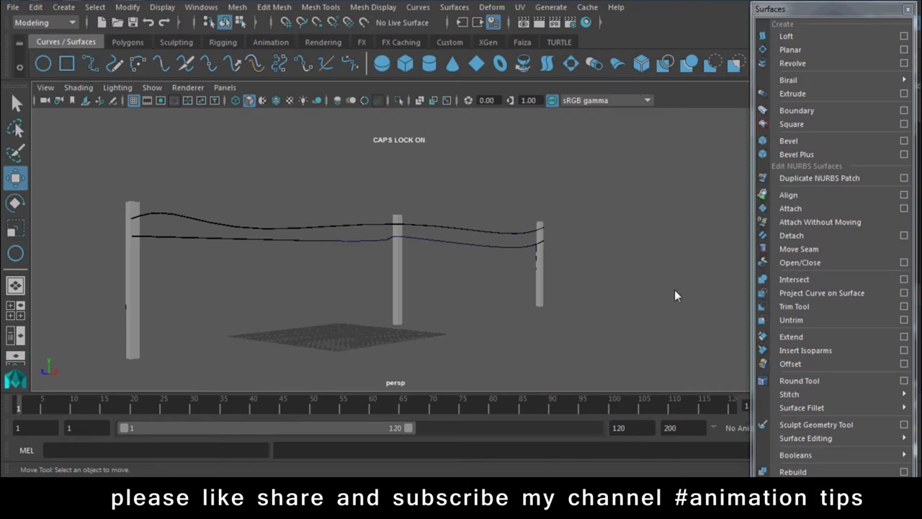
Step: Select all posts, curves and handrails and delete their construction history
{"action": "left_click", "coordinate": [13, 7]}
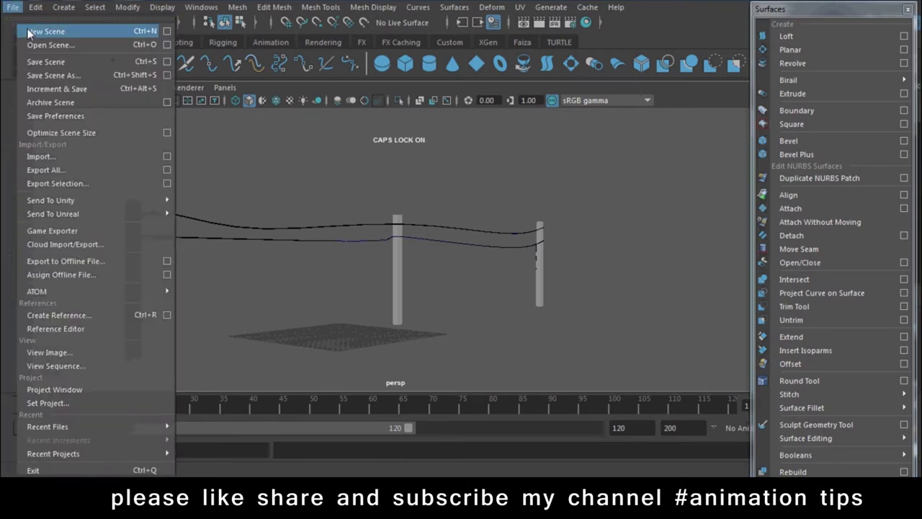
{"action": "left_click", "coordinate": [451, 182]}
{"action": "left_click_drag", "start_coordinate": [578, 188], "coordinate": [179, 324]}
{"action": "key", "text": "space"}
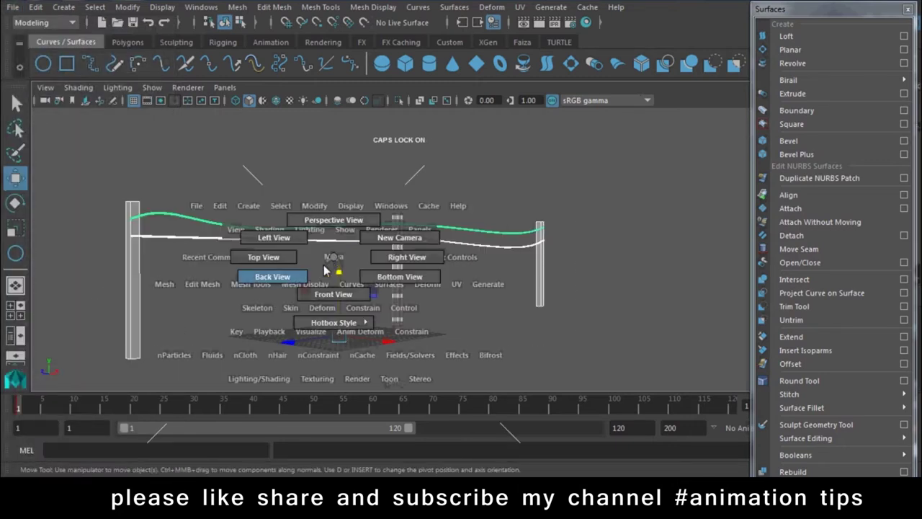
{"action": "left_click_drag", "start_coordinate": [323, 255], "coordinate": [268, 274]}
{"action": "key", "text": "space"}
{"action": "left_click_drag", "start_coordinate": [391, 259], "coordinate": [397, 249]}
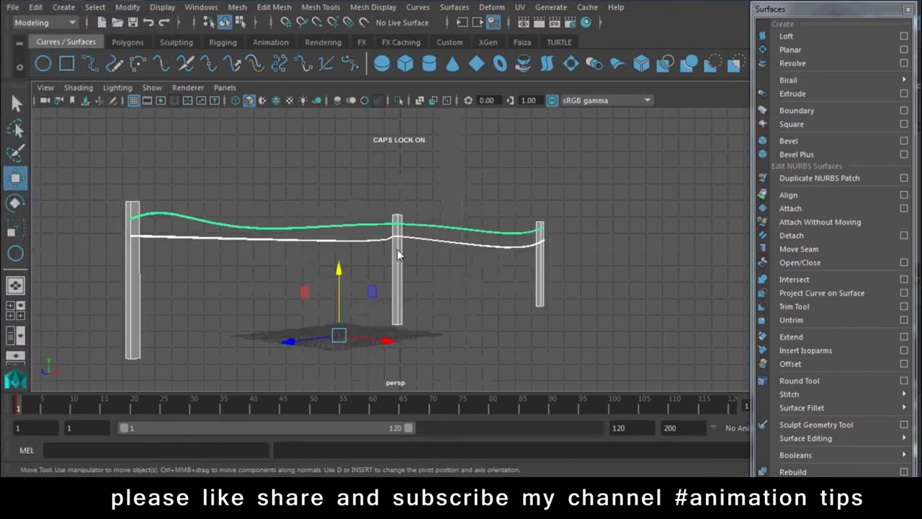
{"action": "left_click", "coordinate": [37, 6]}
{"action": "mouse_move", "coordinate": [74, 166]}
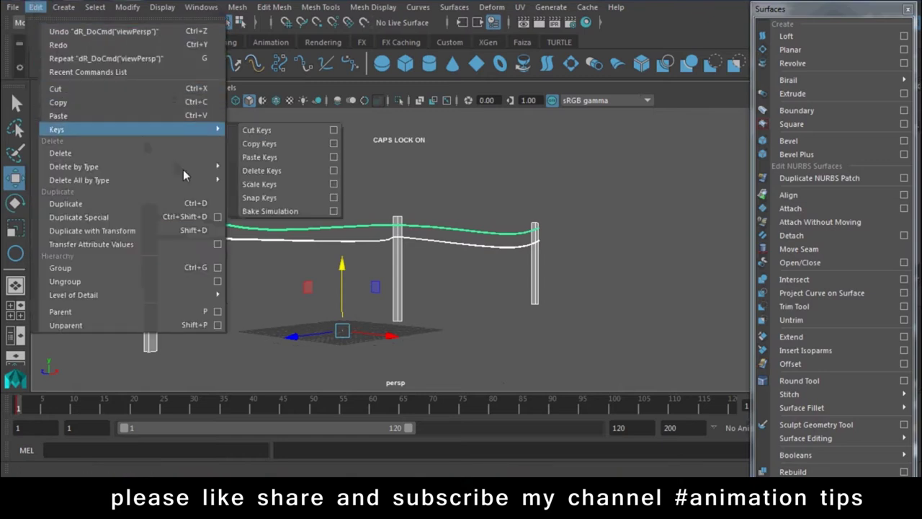
{"action": "left_click", "coordinate": [259, 177]}
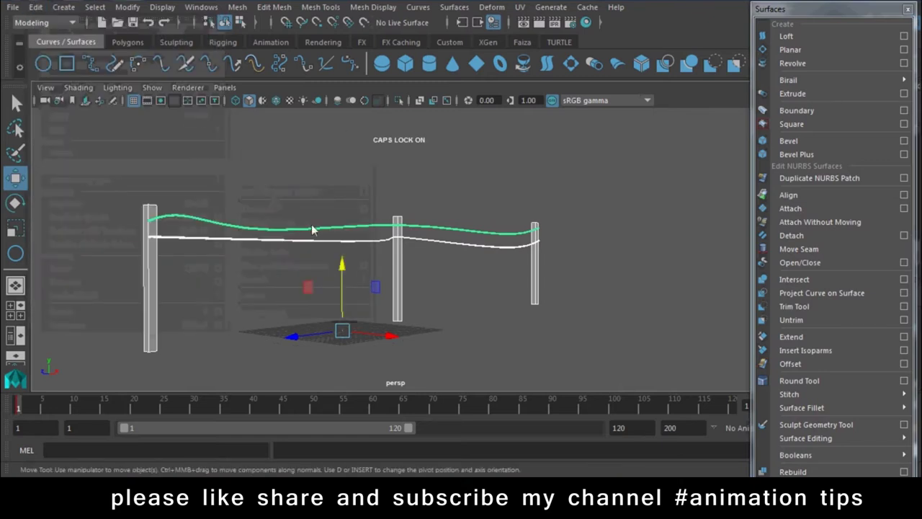
Step: Duplicate the railing and move the copy 35.199 units along X beside the original
{"action": "left_click_drag", "start_coordinate": [311, 228], "coordinate": [375, 227], "text": "alt"}
{"action": "key", "text": "ctrl+d"}
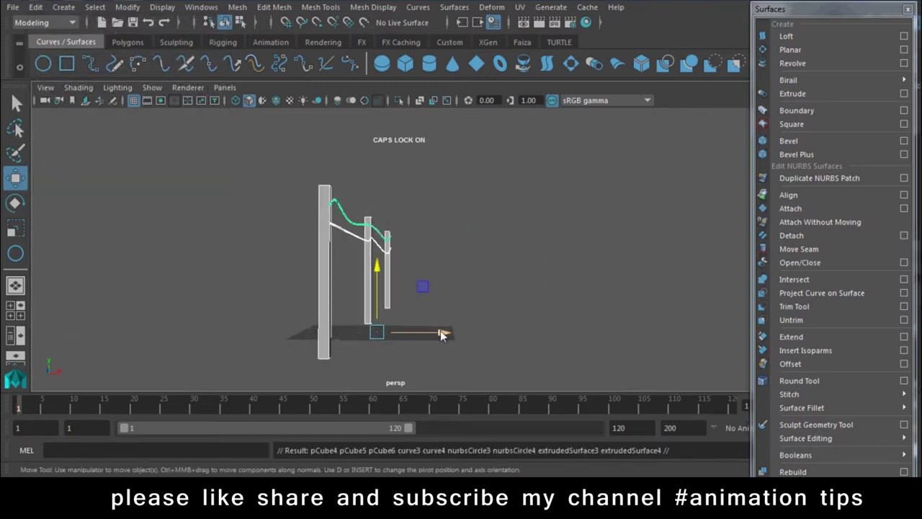
{"action": "left_click_drag", "start_coordinate": [442, 331], "coordinate": [669, 332]}
{"action": "left_click", "coordinate": [496, 263]}
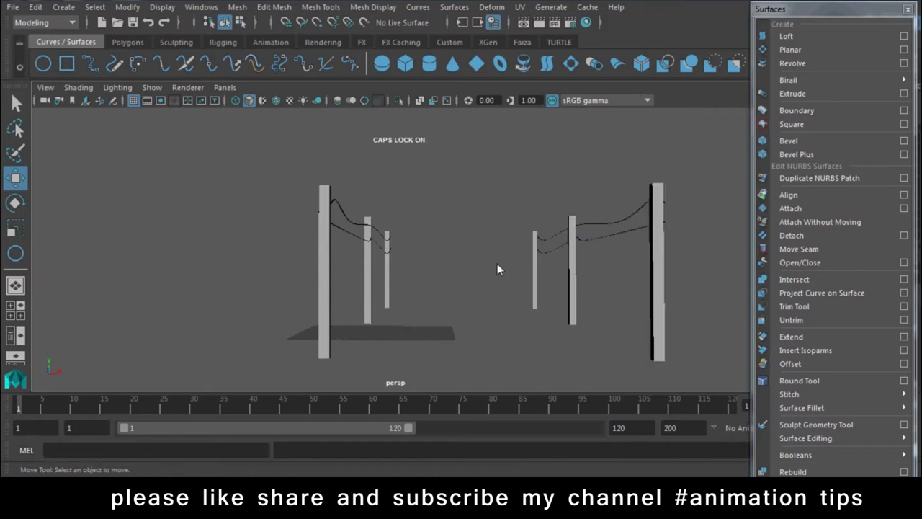
{"action": "key", "text": "space"}
{"action": "mouse_move", "coordinate": [548, 264]}
{"action": "left_mouse_down", "text": "alt"}
{"action": "mouse_move", "coordinate": [559, 263]}
{"action": "mouse_move", "coordinate": [551, 272]}
{"action": "left_mouse_up", "text": "alt"}
{"action": "mouse_move", "coordinate": [551, 272]}
{"action": "right_mouse_down", "text": "alt"}
{"action": "mouse_move", "coordinate": [632, 366]}
{"action": "mouse_move", "coordinate": [552, 369]}
{"action": "mouse_move", "coordinate": [556, 317]}
{"action": "mouse_move", "coordinate": [494, 288]}
{"action": "mouse_move", "coordinate": [524, 341]}
{"action": "mouse_move", "coordinate": [531, 315]}
{"action": "right_mouse_up", "text": "alt"}
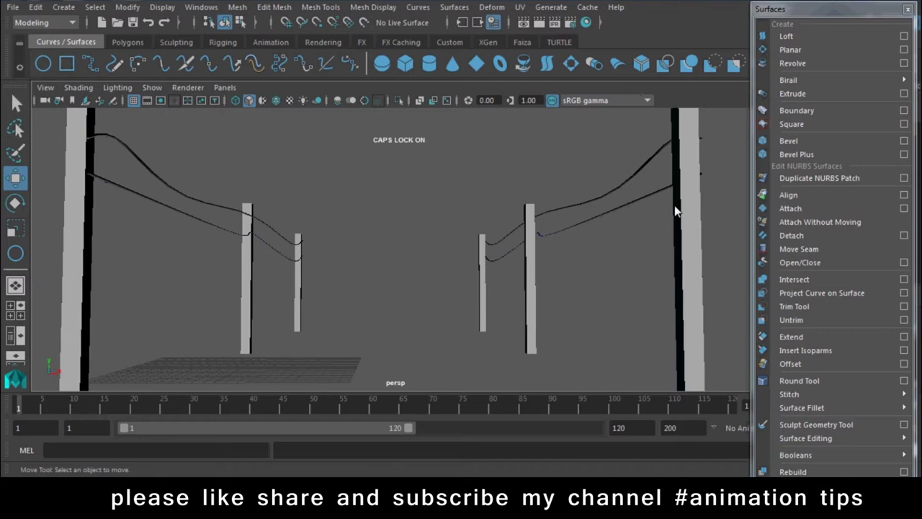
{"action": "right_click_drag", "start_coordinate": [380, 286], "coordinate": [350, 247], "text": "alt"}
Step: Create a polygon cube floor slab under the first railing and duplicate it for the second railing
{"action": "left_click_drag", "start_coordinate": [350, 247], "coordinate": [261, 257], "text": "alt"}
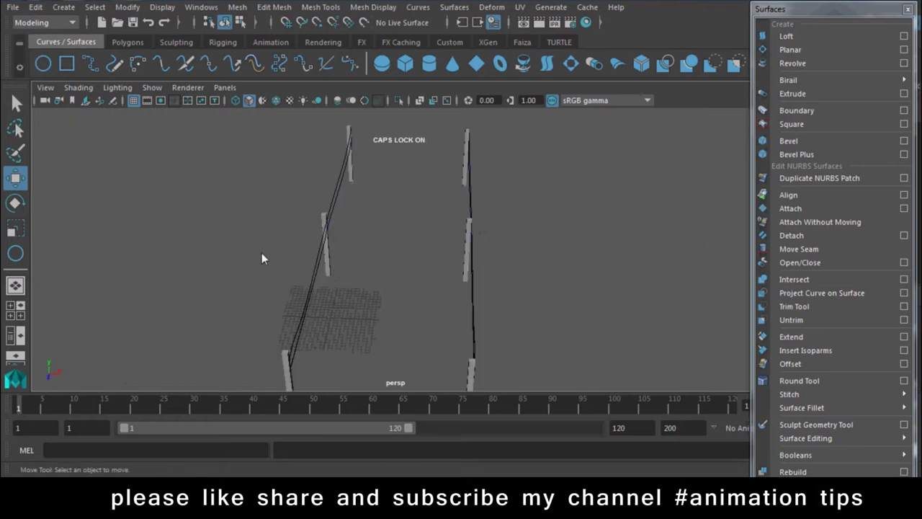
{"action": "left_click", "coordinate": [128, 42]}
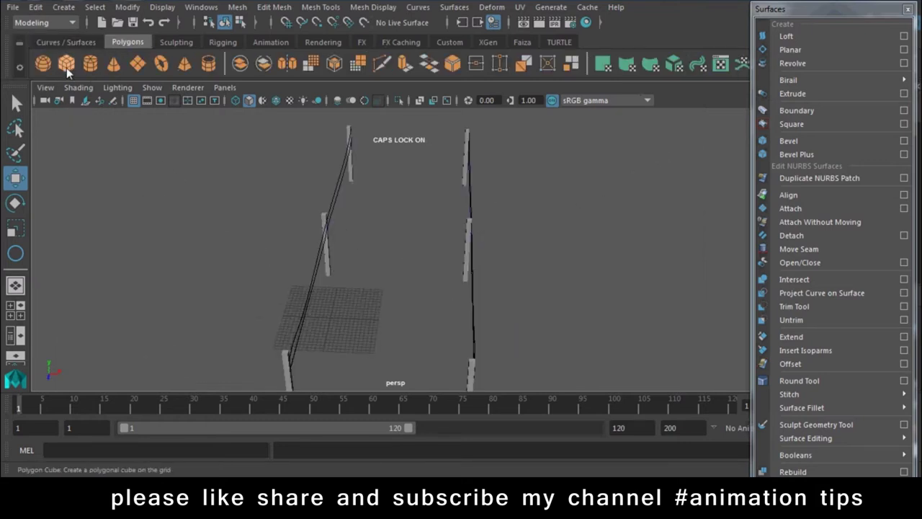
{"action": "left_click", "coordinate": [67, 64]}
{"action": "right_click_drag", "start_coordinate": [302, 245], "coordinate": [287, 238], "text": "alt"}
{"action": "mouse_move", "coordinate": [288, 239]}
{"action": "left_mouse_down", "text": "alt"}
{"action": "mouse_move", "coordinate": [318, 224]}
{"action": "mouse_move", "coordinate": [351, 186]}
{"action": "mouse_move", "coordinate": [361, 367]}
{"action": "mouse_move", "coordinate": [395, 267]}
{"action": "mouse_move", "coordinate": [538, 267]}
{"action": "left_mouse_up", "text": "alt"}
{"action": "key", "text": "ctrl+d"}
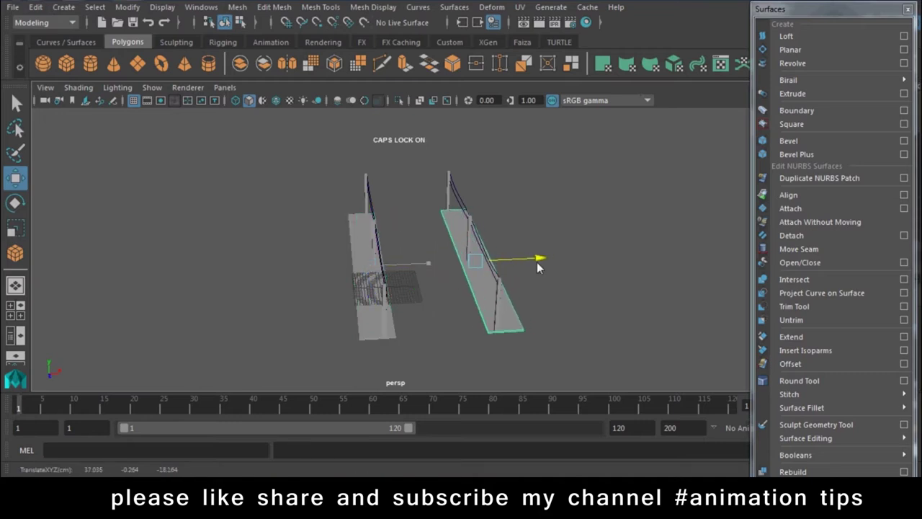
{"action": "left_click", "coordinate": [591, 296]}
{"action": "left_click", "coordinate": [455, 248]}
Step: Add a polygon plane, raise it to slab height and stretch it along X as the deck
{"action": "left_click", "coordinate": [457, 308]}
{"action": "left_click", "coordinate": [136, 63]}
{"action": "mouse_move", "coordinate": [374, 238]}
{"action": "left_mouse_down", "text": "alt"}
{"action": "mouse_move", "coordinate": [297, 208]}
{"action": "mouse_move", "coordinate": [368, 301]}
{"action": "left_mouse_up", "text": "alt"}
{"action": "scroll", "coordinate": [368, 301], "scroll_direction": "up", "scroll_amount": 2}
{"action": "scroll", "coordinate": [350, 315], "scroll_direction": "up", "scroll_amount": 5}
{"action": "mouse_move", "coordinate": [253, 272]}
{"action": "left_mouse_down", "text": "alt"}
{"action": "mouse_move", "coordinate": [389, 245]}
{"action": "mouse_move", "coordinate": [317, 262]}
{"action": "left_mouse_up", "text": "alt"}
{"action": "left_click", "coordinate": [210, 196]}
{"action": "key", "text": "ctrl+z"}
{"action": "left_click_drag", "start_coordinate": [203, 175], "coordinate": [206, 175]}
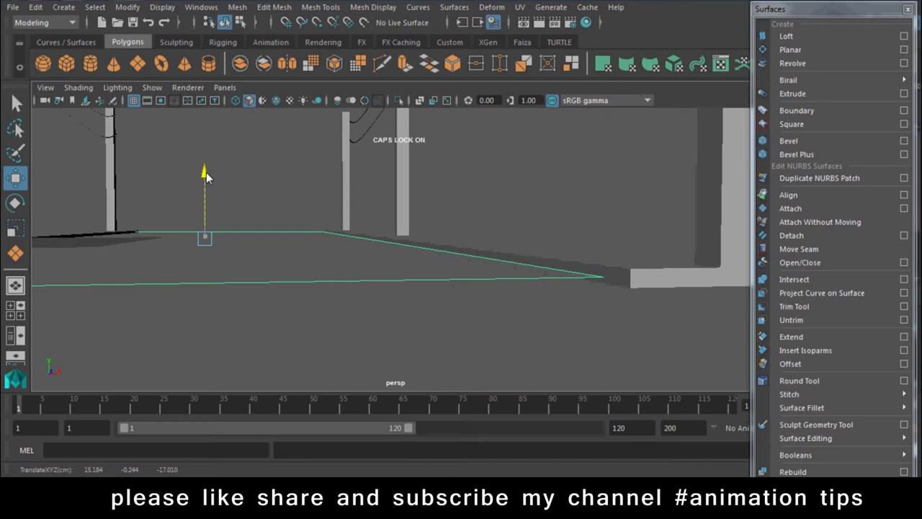
{"action": "key", "text": "r"}
{"action": "left_click_drag", "start_coordinate": [265, 239], "coordinate": [283, 242]}
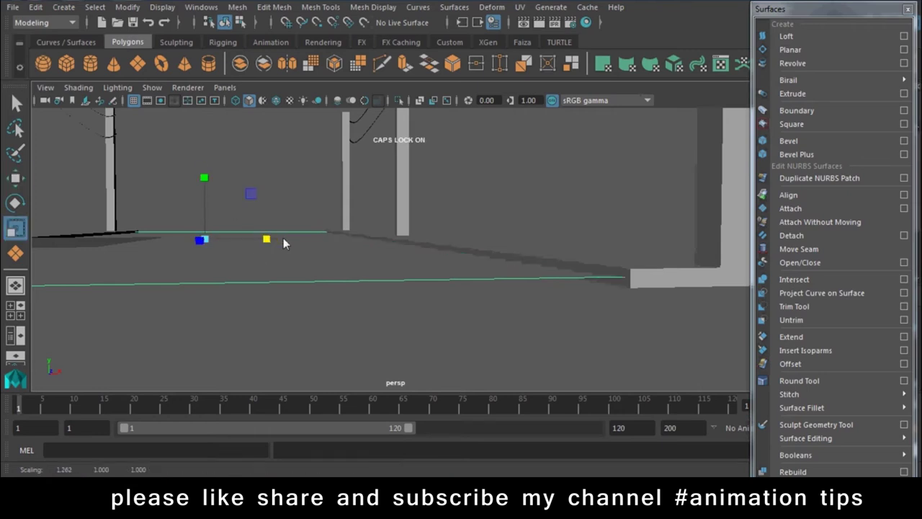
{"action": "key", "text": "w"}
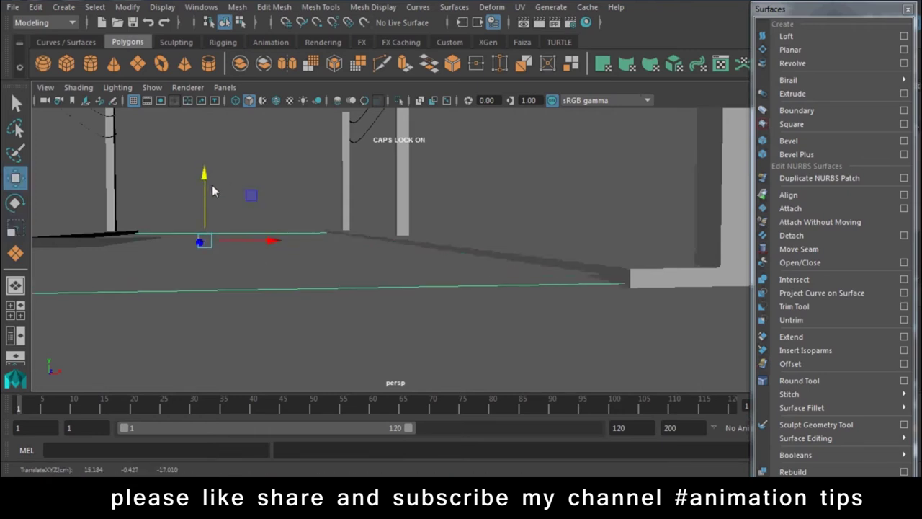
Step: Orbit to a low, centred frontal view of the finished walkway
{"action": "middle_click_drag", "start_coordinate": [212, 184], "coordinate": [214, 271], "text": "alt"}
{"action": "mouse_move", "coordinate": [214, 277]}
{"action": "left_mouse_down", "text": "alt"}
{"action": "mouse_move", "coordinate": [232, 252]}
{"action": "mouse_move", "coordinate": [402, 285]}
{"action": "mouse_move", "coordinate": [374, 290]}
{"action": "mouse_move", "coordinate": [285, 198]}
{"action": "mouse_move", "coordinate": [339, 241]}
{"action": "mouse_move", "coordinate": [414, 246]}
{"action": "left_mouse_up", "text": "alt"}
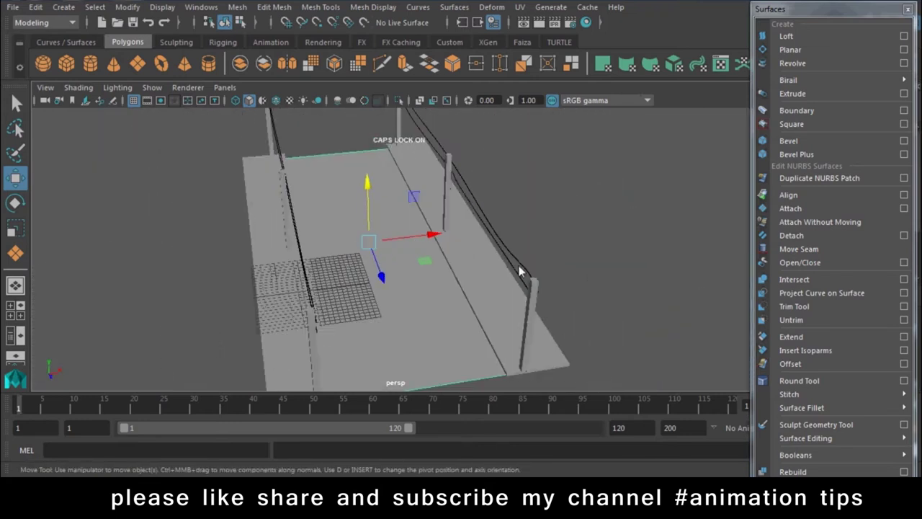
{"action": "scroll", "coordinate": [456, 241], "scroll_direction": "down", "scroll_amount": 5}
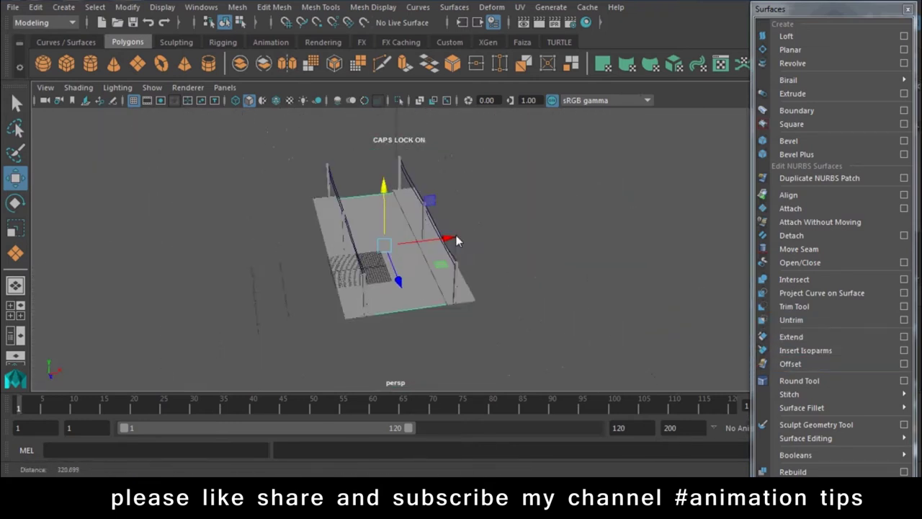
{"action": "left_click_drag", "start_coordinate": [456, 241], "coordinate": [419, 237], "text": "alt"}
{"action": "left_click_drag", "start_coordinate": [424, 269], "coordinate": [432, 266], "text": "alt"}
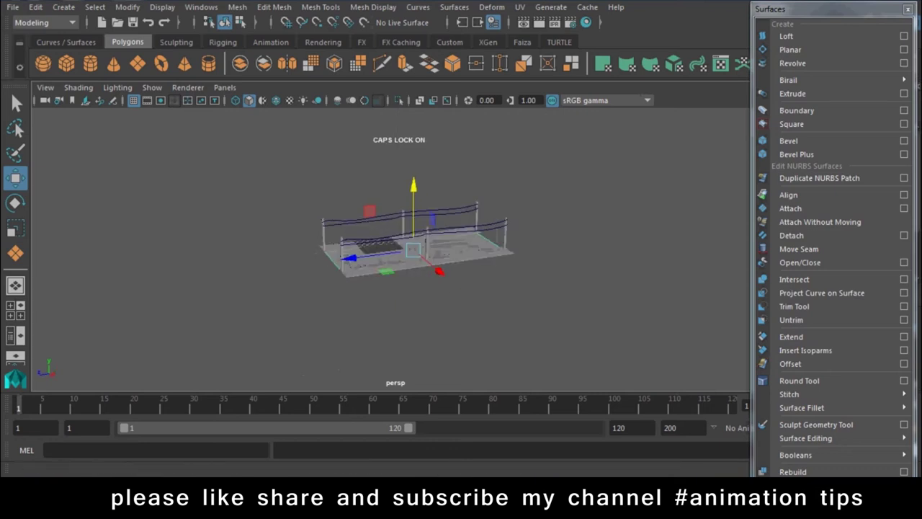
Step: Start a new empty scene, answering the unsaved-scene prompt
{"action": "left_click", "coordinate": [6, 7]}
{"action": "left_click", "coordinate": [36, 31]}
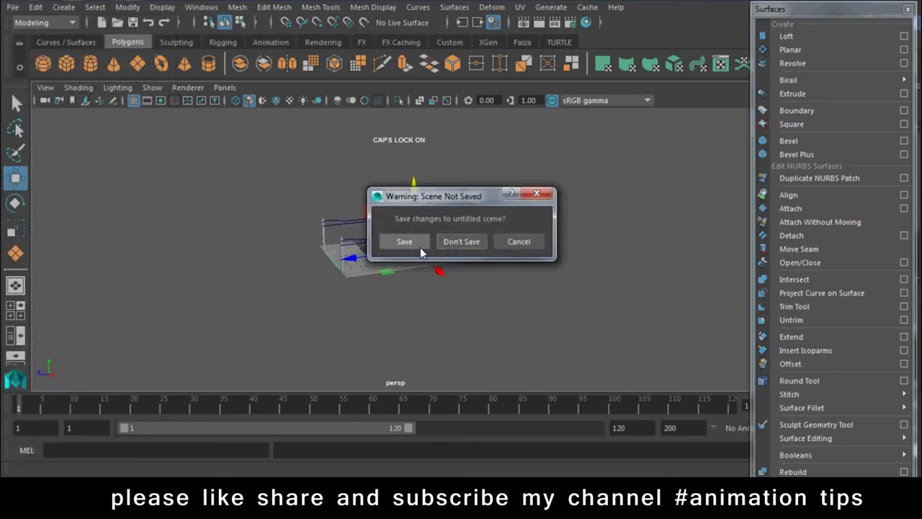
{"action": "left_click", "coordinate": [461, 242]}
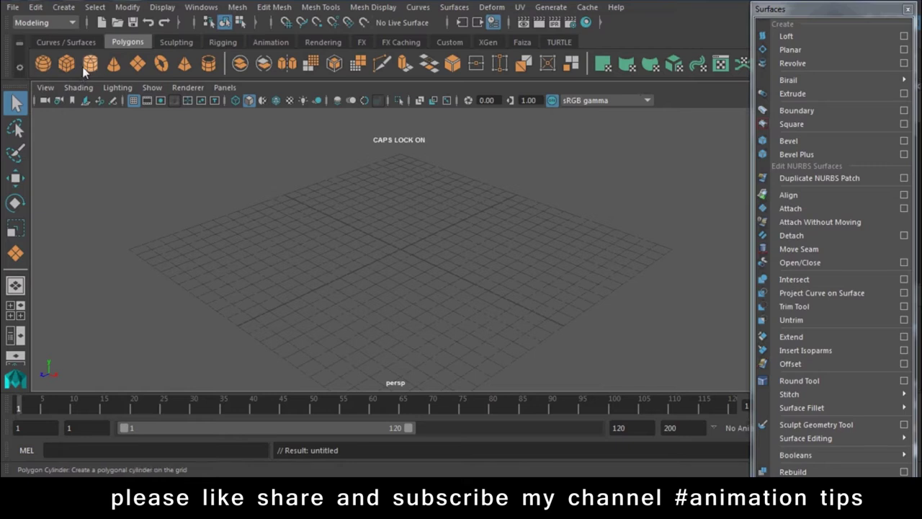
Step: Draw a four-point EP curve across the grid and finish it
{"action": "left_click", "coordinate": [86, 44]}
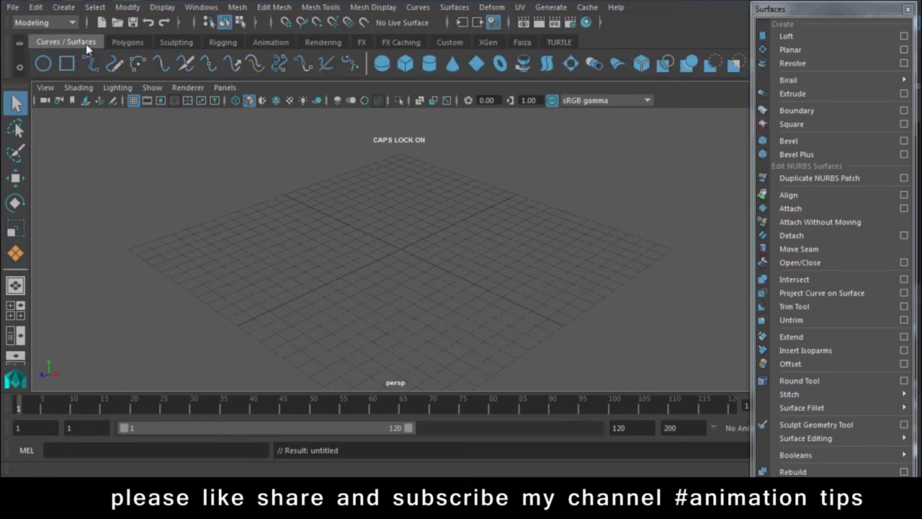
{"action": "left_click", "coordinate": [91, 64]}
{"action": "mouse_move", "coordinate": [423, 237]}
{"action": "left_mouse_down", "text": "alt"}
{"action": "mouse_move", "coordinate": [372, 299]}
{"action": "mouse_move", "coordinate": [251, 319]}
{"action": "left_mouse_up", "text": "alt"}
{"action": "left_click", "coordinate": [251, 319]}
{"action": "left_click", "coordinate": [389, 245]}
{"action": "left_click", "coordinate": [535, 237]}
{"action": "left_click", "coordinate": [631, 208]}
{"action": "mouse_move", "coordinate": [647, 207]}
{"action": "left_mouse_down", "text": "alt"}
{"action": "mouse_move", "coordinate": [679, 245]}
{"action": "mouse_move", "coordinate": [437, 223]}
{"action": "mouse_move", "coordinate": [411, 273]}
{"action": "mouse_move", "coordinate": [394, 160]}
{"action": "mouse_move", "coordinate": [371, 391]}
{"action": "mouse_move", "coordinate": [405, 247]}
{"action": "mouse_move", "coordinate": [623, 216]}
{"action": "left_mouse_up", "text": "alt"}
{"action": "mouse_move", "coordinate": [605, 281]}
{"action": "left_mouse_down", "text": "alt"}
{"action": "mouse_move", "coordinate": [520, 262]}
{"action": "mouse_move", "coordinate": [617, 253]}
{"action": "left_mouse_up", "text": "alt"}
{"action": "mouse_move", "coordinate": [691, 201]}
{"action": "left_mouse_down", "text": "alt"}
{"action": "mouse_move", "coordinate": [714, 170]}
{"action": "mouse_move", "coordinate": [385, 268]}
{"action": "mouse_move", "coordinate": [396, 183]}
{"action": "mouse_move", "coordinate": [422, 322]}
{"action": "mouse_move", "coordinate": [391, 325]}
{"action": "mouse_move", "coordinate": [358, 247]}
{"action": "mouse_move", "coordinate": [364, 325]}
{"action": "mouse_move", "coordinate": [430, 252]}
{"action": "mouse_move", "coordinate": [687, 411]}
{"action": "mouse_move", "coordinate": [504, 325]}
{"action": "left_mouse_up", "text": "alt"}
{"action": "key", "text": "q"}
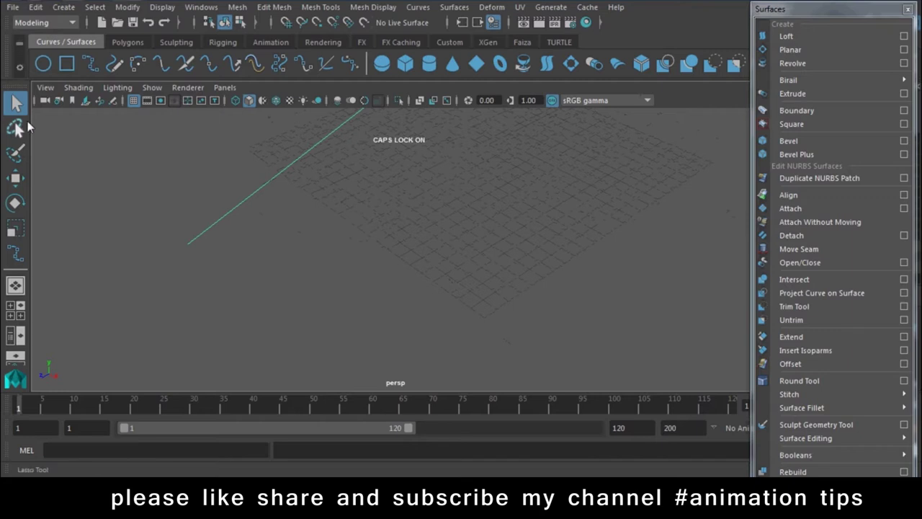
Step: Create a flat polygon box on the grid, then undo it
{"action": "left_click", "coordinate": [127, 42]}
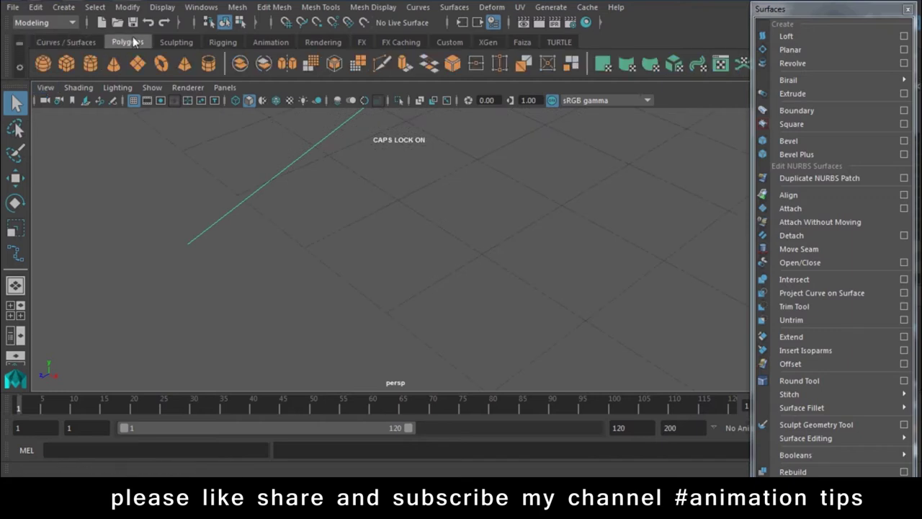
{"action": "left_click", "coordinate": [65, 62]}
{"action": "left_click_drag", "start_coordinate": [190, 247], "coordinate": [171, 124]}
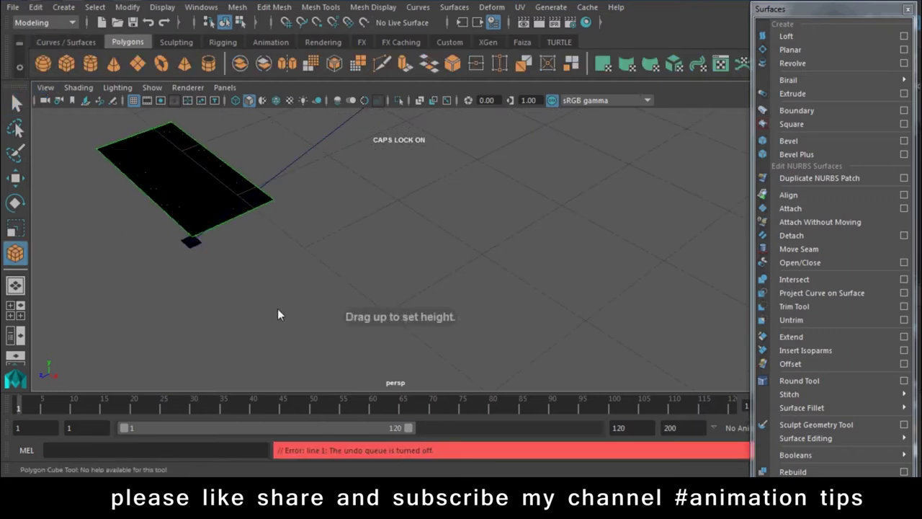
{"action": "left_click", "coordinate": [249, 305]}
{"action": "key", "text": "ctrl+z"}
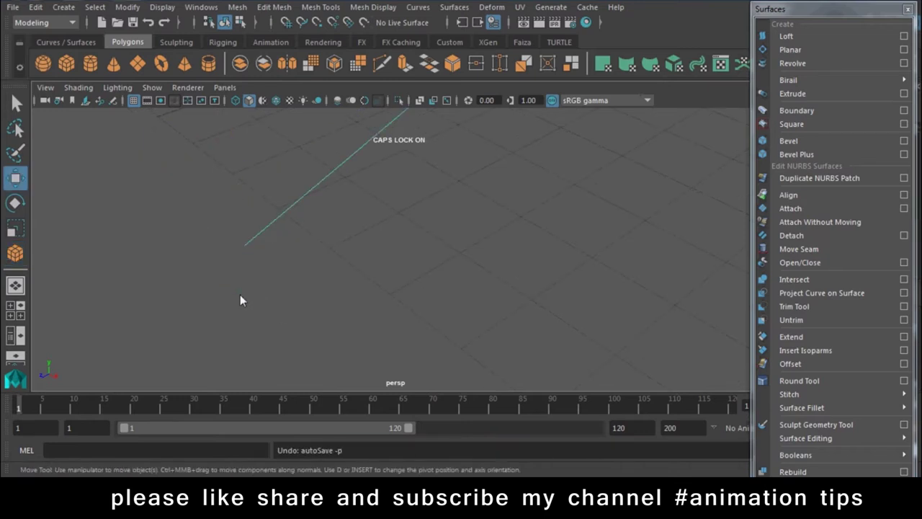
Step: Build a tall thin polygon box at the curve's start and select it
{"action": "left_click", "coordinate": [66, 63]}
{"action": "left_click_drag", "start_coordinate": [243, 244], "coordinate": [226, 70]}
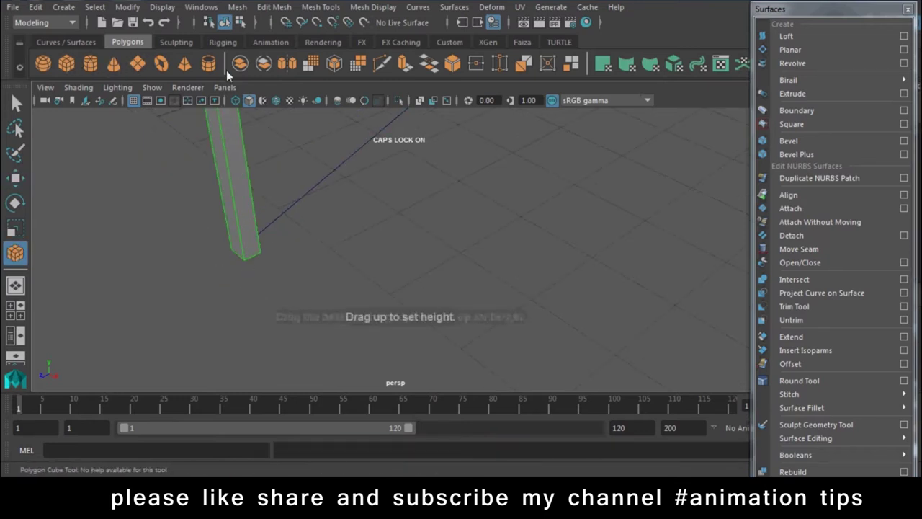
{"action": "right_click_drag", "start_coordinate": [427, 346], "coordinate": [387, 260], "text": "alt"}
{"action": "mouse_move", "coordinate": [387, 260]}
{"action": "left_mouse_down", "text": "alt"}
{"action": "mouse_move", "coordinate": [329, 293]}
{"action": "mouse_move", "coordinate": [277, 214]}
{"action": "left_mouse_up", "text": "alt"}
{"action": "left_click", "coordinate": [235, 194]}
{"action": "left_click", "coordinate": [233, 205]}
{"action": "mouse_move", "coordinate": [339, 233]}
{"action": "left_mouse_down", "text": "alt"}
{"action": "mouse_move", "coordinate": [465, 309]}
{"action": "mouse_move", "coordinate": [423, 261]}
{"action": "mouse_move", "coordinate": [420, 291]}
{"action": "mouse_move", "coordinate": [470, 347]}
{"action": "mouse_move", "coordinate": [457, 373]}
{"action": "mouse_move", "coordinate": [313, 183]}
{"action": "left_mouse_up", "text": "alt"}
{"action": "left_click", "coordinate": [329, 234]}
{"action": "left_click", "coordinate": [323, 281]}
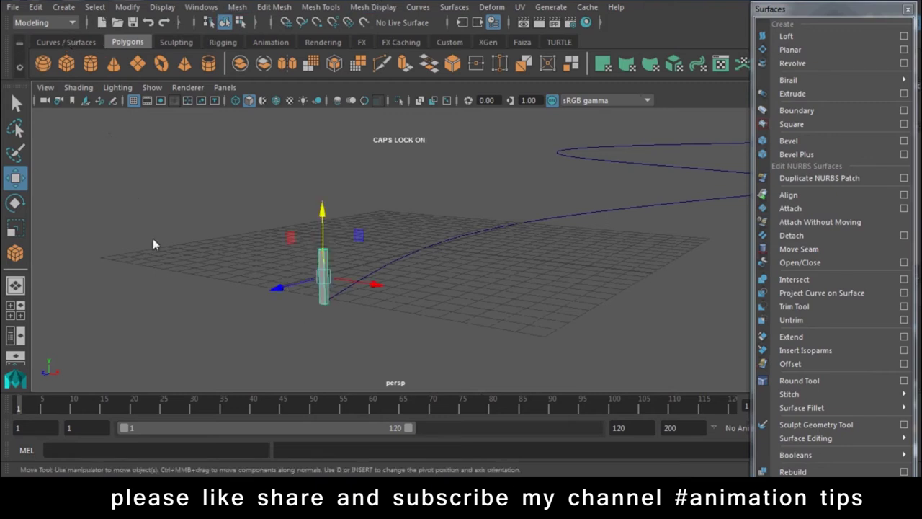
{"action": "left_click_drag", "start_coordinate": [329, 243], "coordinate": [278, 282]}
{"action": "left_click", "coordinate": [47, 23]}
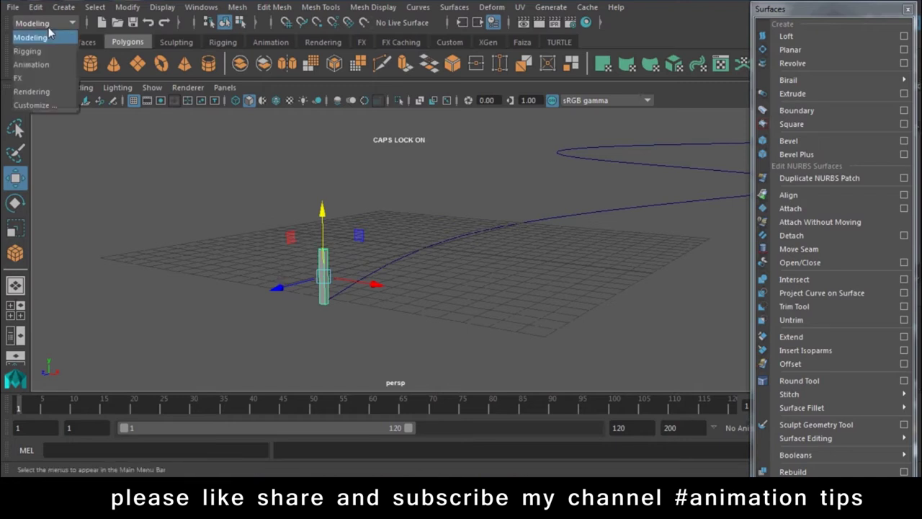
Step: Switch to the Animation menu set and check the Constrain menu
{"action": "left_click", "coordinate": [27, 65]}
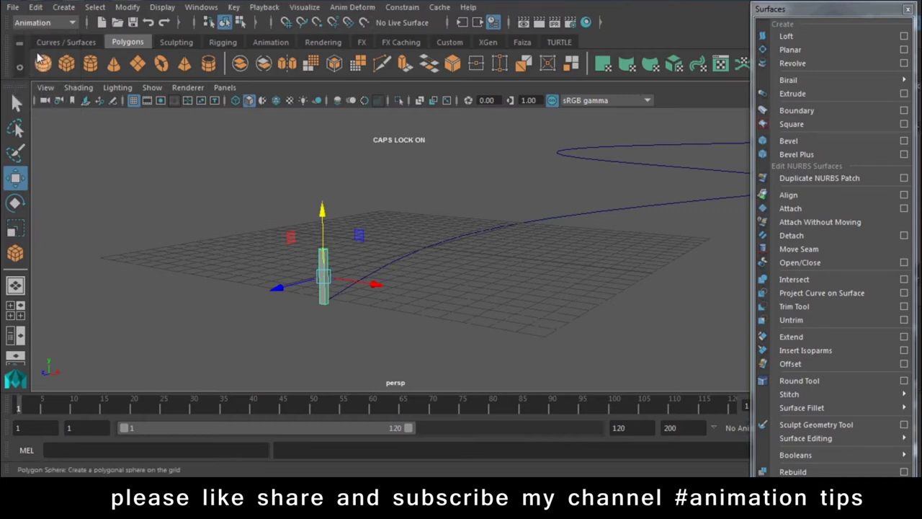
{"action": "left_click", "coordinate": [400, 8]}
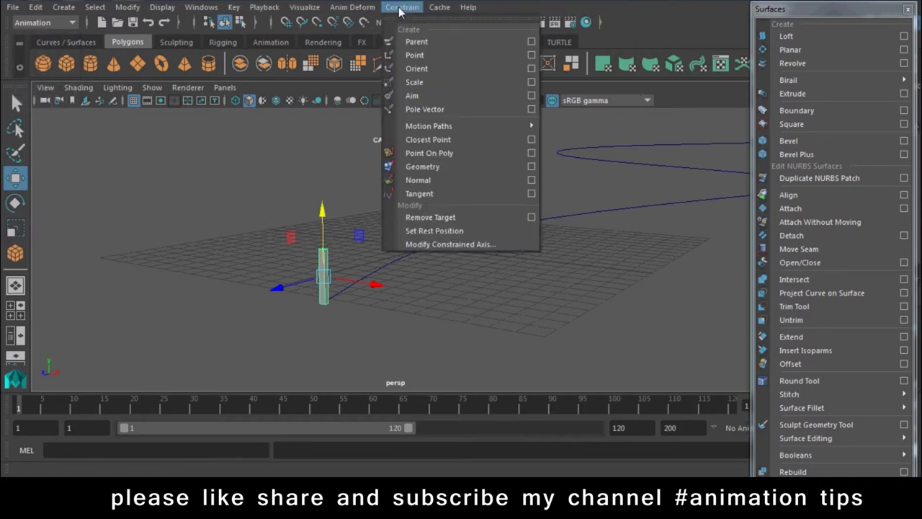
{"action": "left_click", "coordinate": [207, 220]}
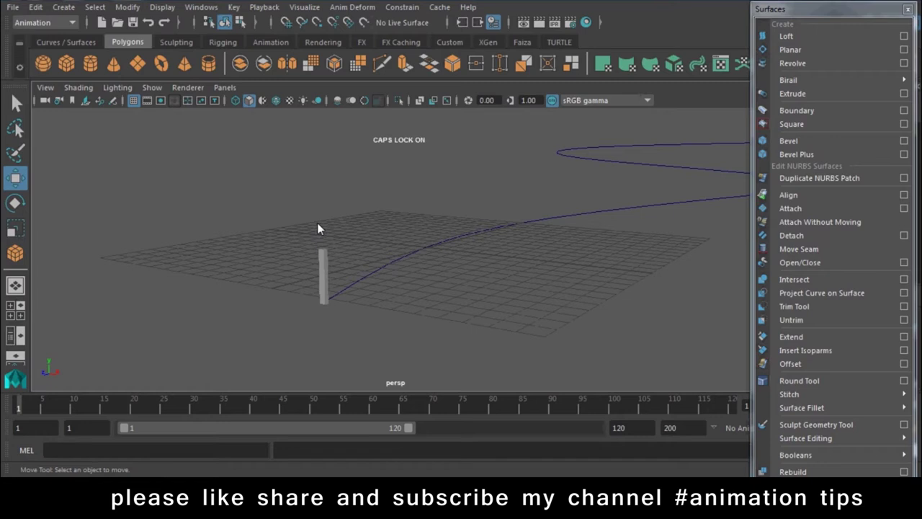
Step: Select the tall box, then add the curve as its path, and open Constrain
{"action": "left_click", "coordinate": [324, 272]}
{"action": "mouse_move", "coordinate": [356, 280]}
{"action": "left_mouse_down", "text": "alt"}
{"action": "mouse_move", "coordinate": [383, 354]}
{"action": "mouse_move", "coordinate": [389, 348]}
{"action": "left_mouse_up", "text": "alt"}
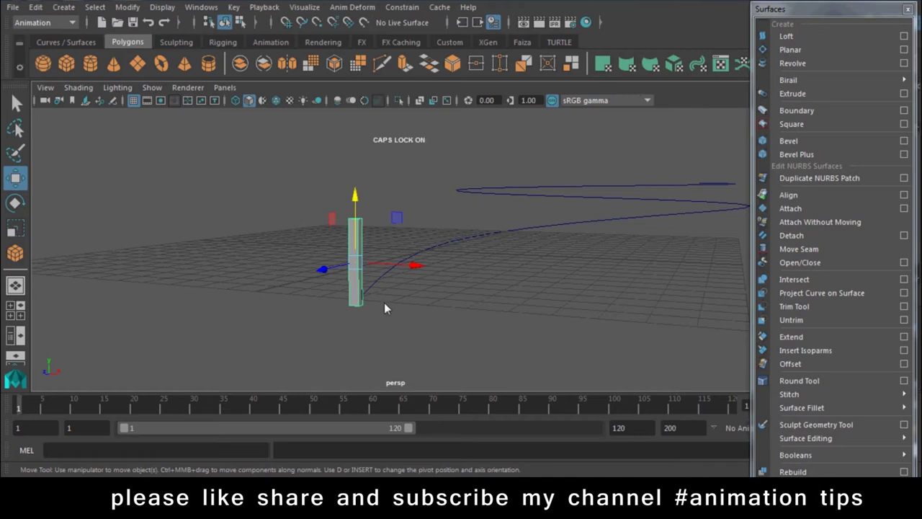
{"action": "left_click", "coordinate": [375, 224]}
{"action": "left_click_drag", "start_coordinate": [345, 237], "coordinate": [317, 244]}
{"action": "left_click_drag", "start_coordinate": [432, 230], "coordinate": [451, 253]}
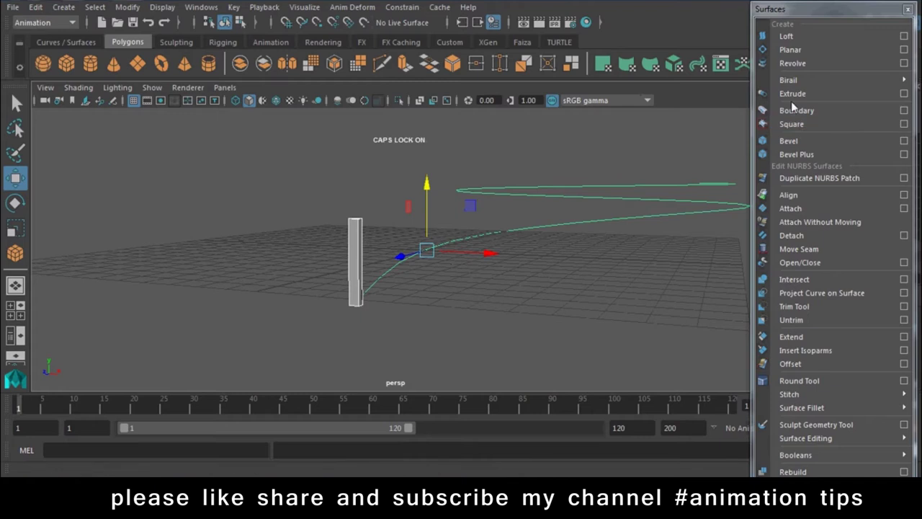
{"action": "left_click", "coordinate": [402, 7]}
{"action": "mouse_move", "coordinate": [432, 126]}
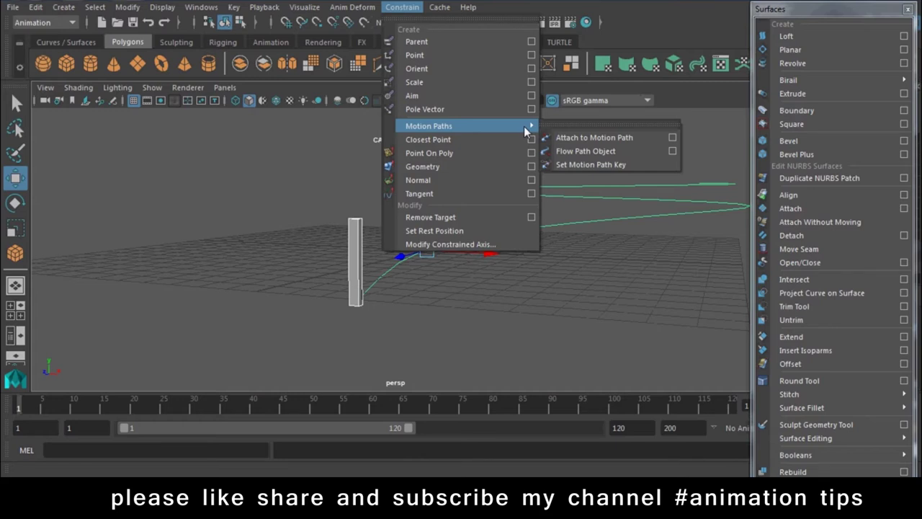
Step: Attach the box to the curve as a motion path, play it, then rewind to frame 1
{"action": "left_click", "coordinate": [591, 137]}
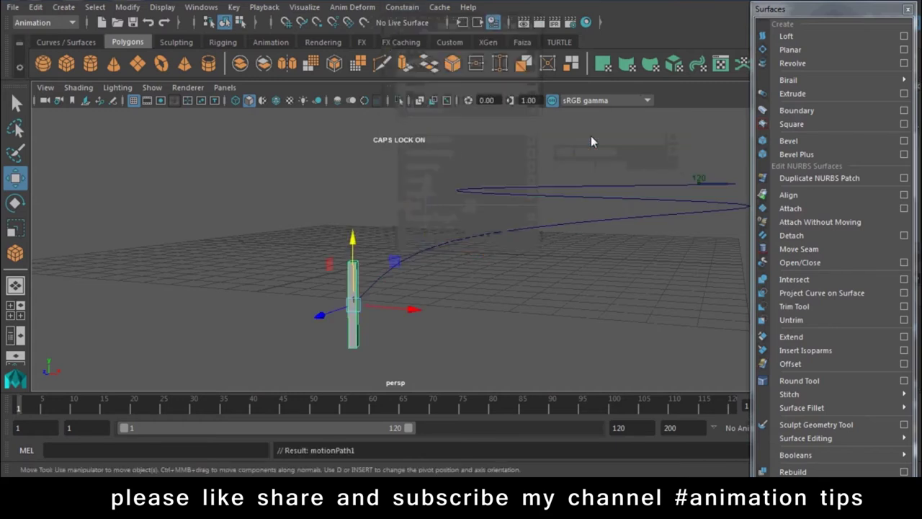
{"action": "left_click_drag", "start_coordinate": [864, 21], "coordinate": [583, 382]}
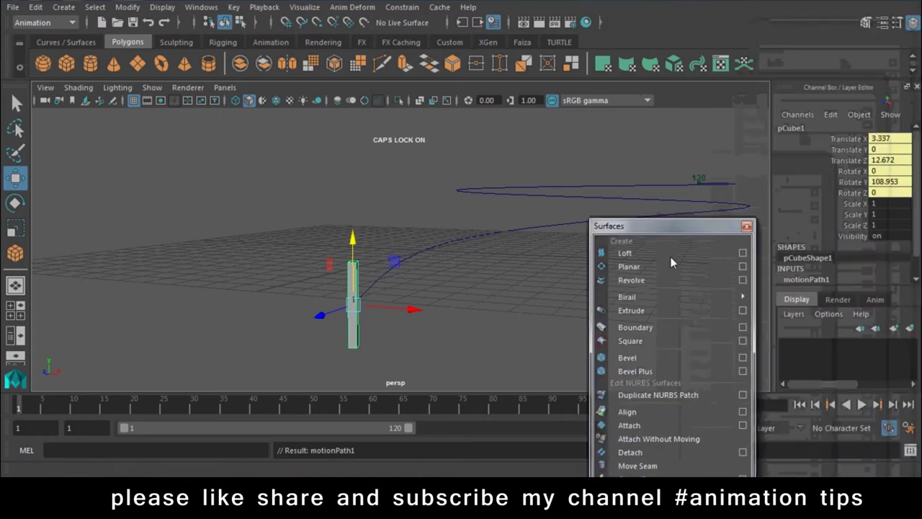
{"action": "left_click", "coordinate": [861, 406]}
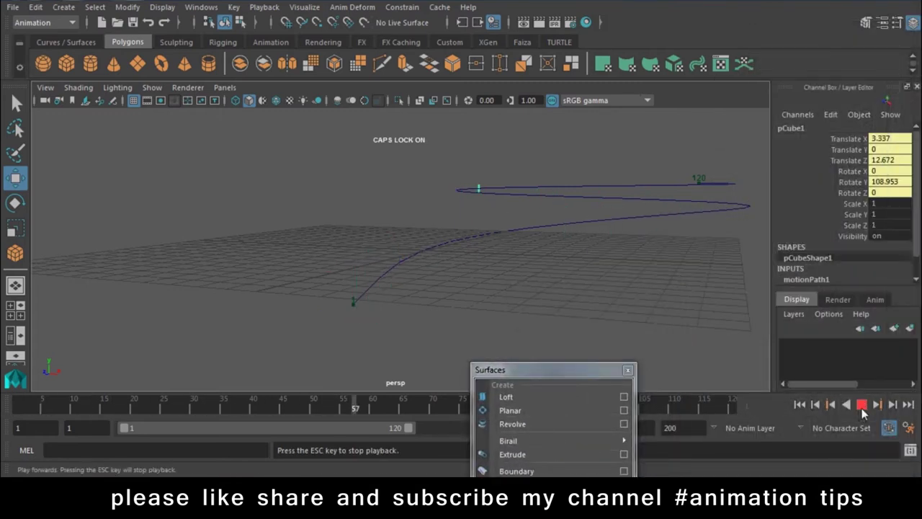
{"action": "left_click_drag", "start_coordinate": [195, 198], "coordinate": [534, 259], "text": "alt"}
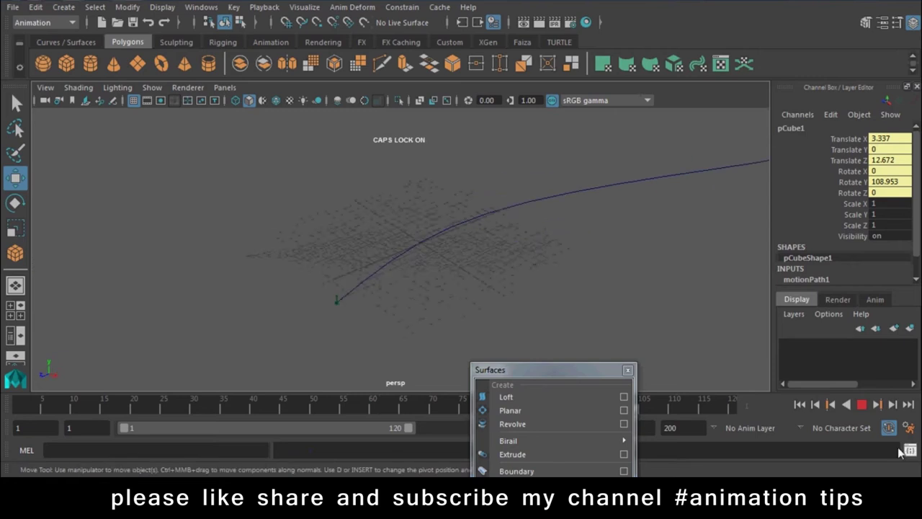
{"action": "mouse_move", "coordinate": [761, 355]}
{"action": "left_mouse_down", "text": "alt"}
{"action": "mouse_move", "coordinate": [608, 239]}
{"action": "mouse_move", "coordinate": [718, 281]}
{"action": "mouse_move", "coordinate": [604, 288]}
{"action": "mouse_move", "coordinate": [615, 265]}
{"action": "left_mouse_up", "text": "alt"}
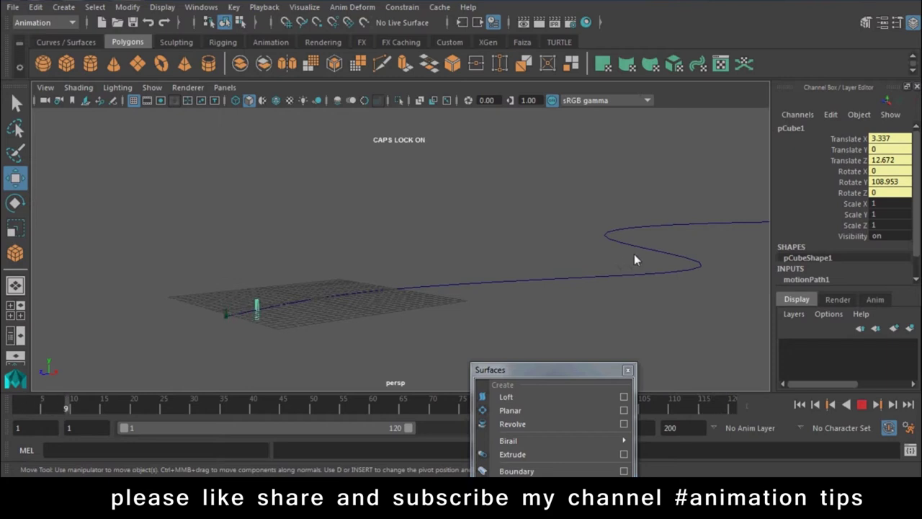
{"action": "left_click", "coordinate": [861, 404]}
{"action": "left_click", "coordinate": [799, 404]}
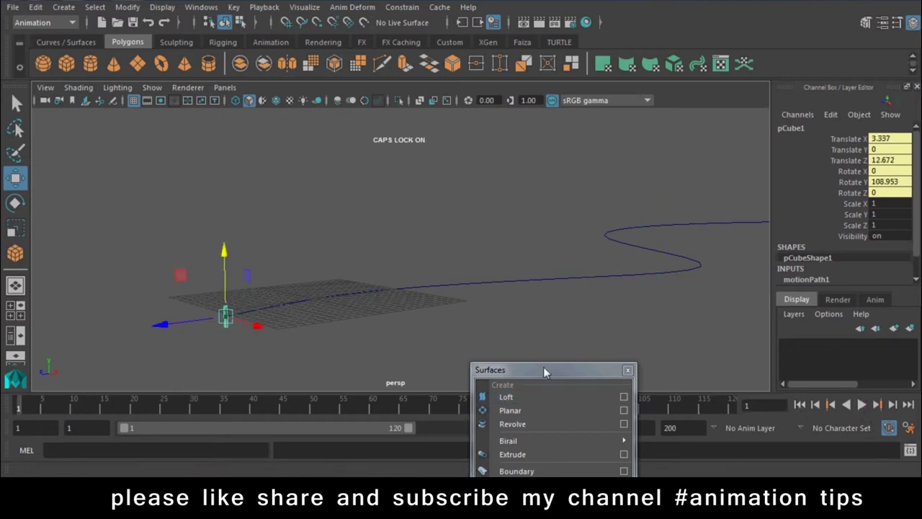
Step: Scrub the timeline to preview the motion, then return to frame 1 with the curve in view
{"action": "left_click", "coordinate": [627, 369]}
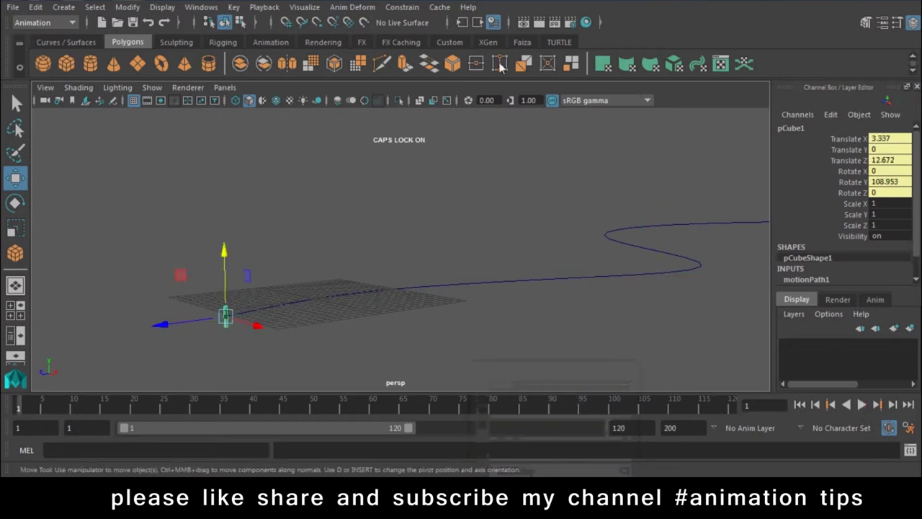
{"action": "left_click", "coordinate": [397, 8]}
{"action": "mouse_move", "coordinate": [429, 126]}
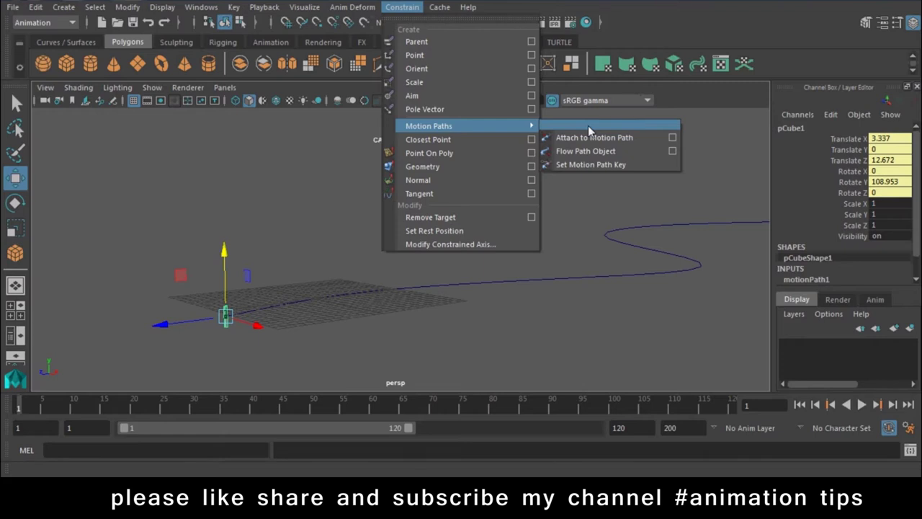
{"action": "left_click", "coordinate": [319, 226]}
{"action": "left_click_drag", "start_coordinate": [79, 407], "coordinate": [19, 409]}
{"action": "left_click_drag", "start_coordinate": [172, 310], "coordinate": [307, 331], "text": "alt"}
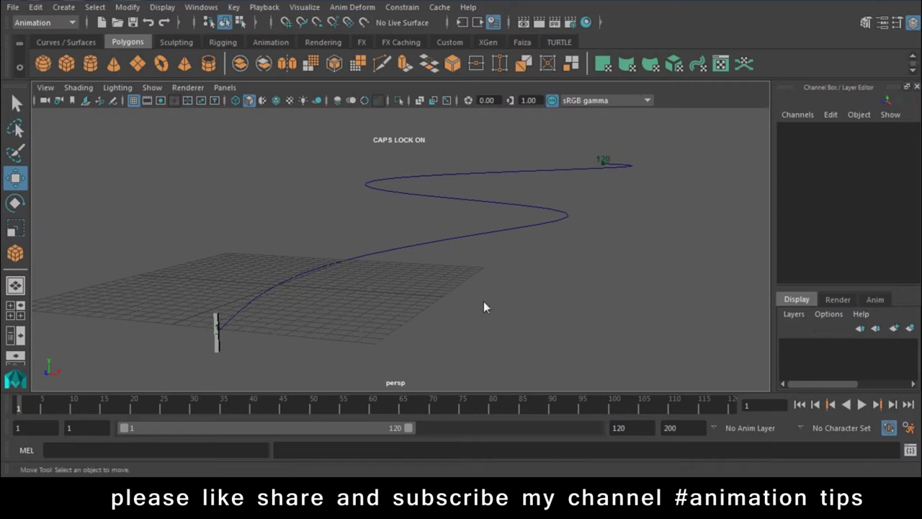
{"action": "left_click", "coordinate": [234, 7]}
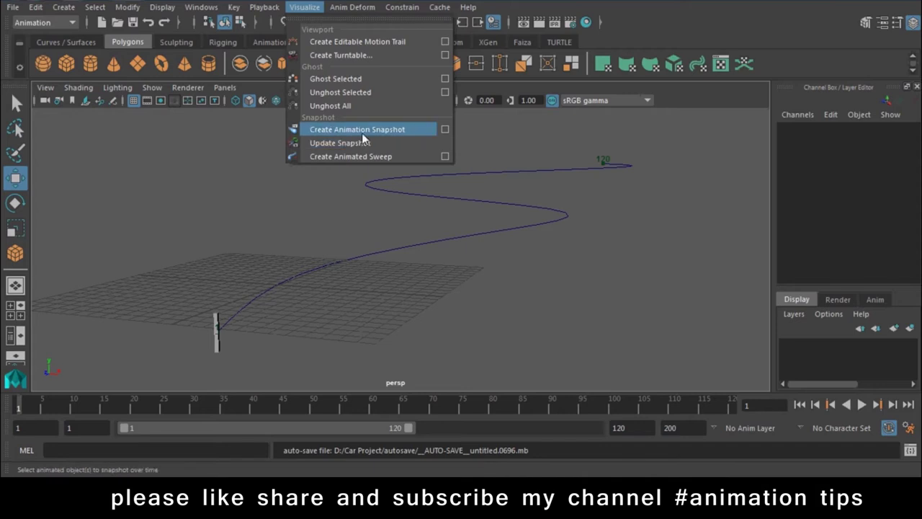
Step: Make a trial animation snapshot of the box along the path, then undo it
{"action": "left_click", "coordinate": [445, 132]}
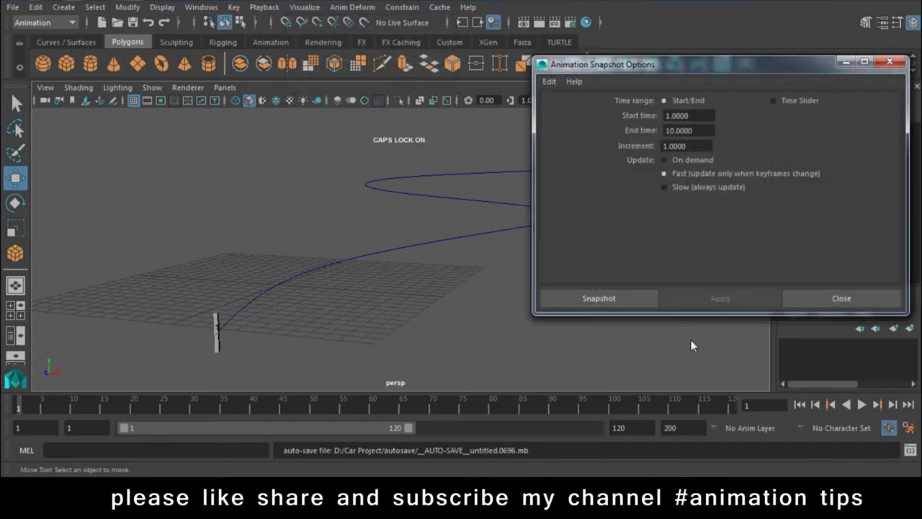
{"action": "left_click", "coordinate": [218, 317]}
{"action": "left_click", "coordinate": [705, 298]}
{"action": "mouse_move", "coordinate": [303, 267]}
{"action": "left_mouse_down", "text": "alt"}
{"action": "mouse_move", "coordinate": [231, 252]}
{"action": "mouse_move", "coordinate": [191, 273]}
{"action": "left_mouse_up", "text": "alt"}
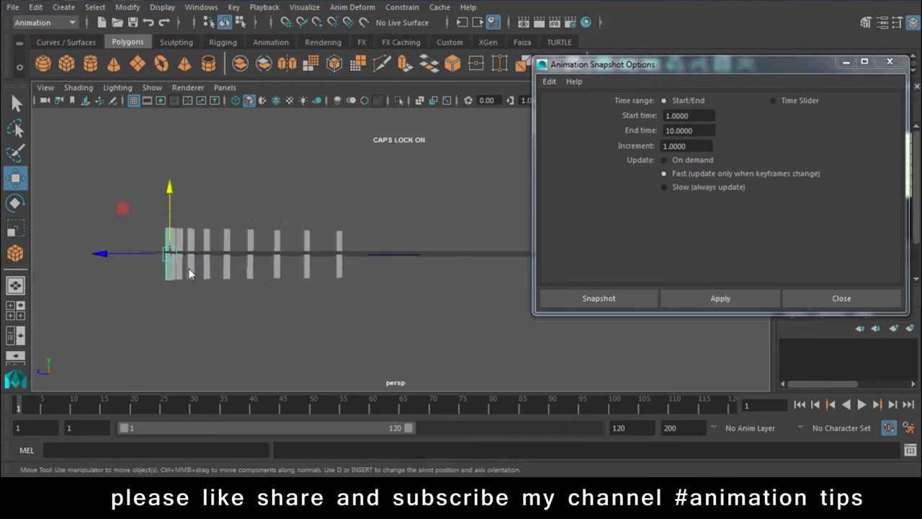
{"action": "key", "text": "ctrl+z"}
{"action": "key", "text": "ctrl+z"}
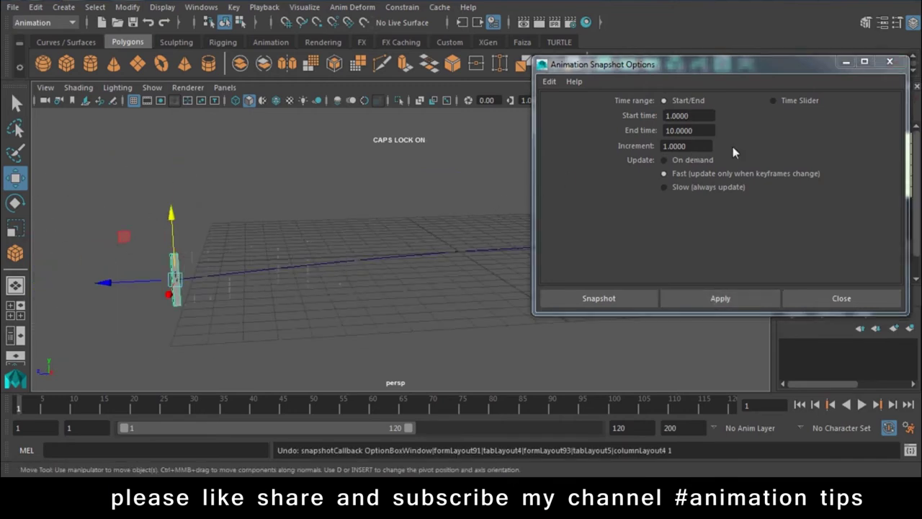
Step: Set the snapshot range to Time Slider, apply it, inspect the copies, then delete them
{"action": "left_click", "coordinate": [784, 100]}
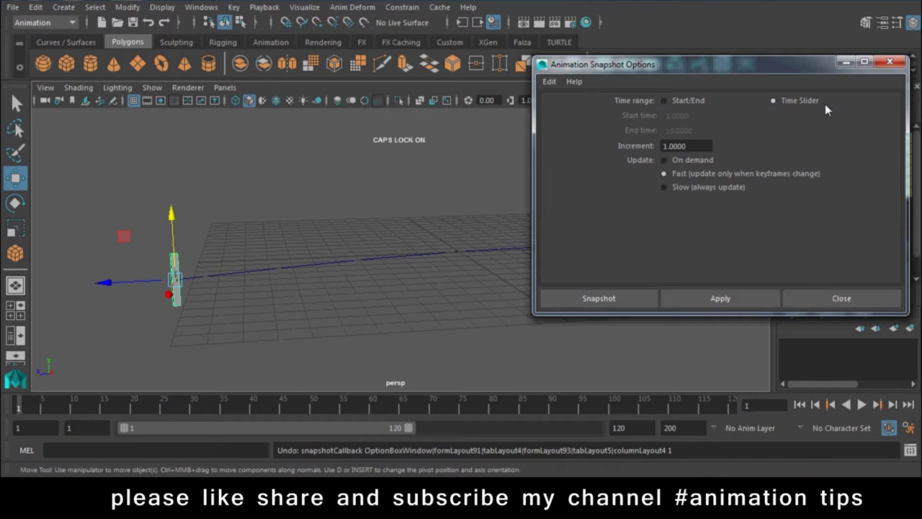
{"action": "mouse_move", "coordinate": [348, 223]}
{"action": "left_mouse_down", "text": "alt"}
{"action": "mouse_move", "coordinate": [254, 212]}
{"action": "mouse_move", "coordinate": [358, 222]}
{"action": "mouse_move", "coordinate": [356, 263]}
{"action": "left_mouse_up", "text": "alt"}
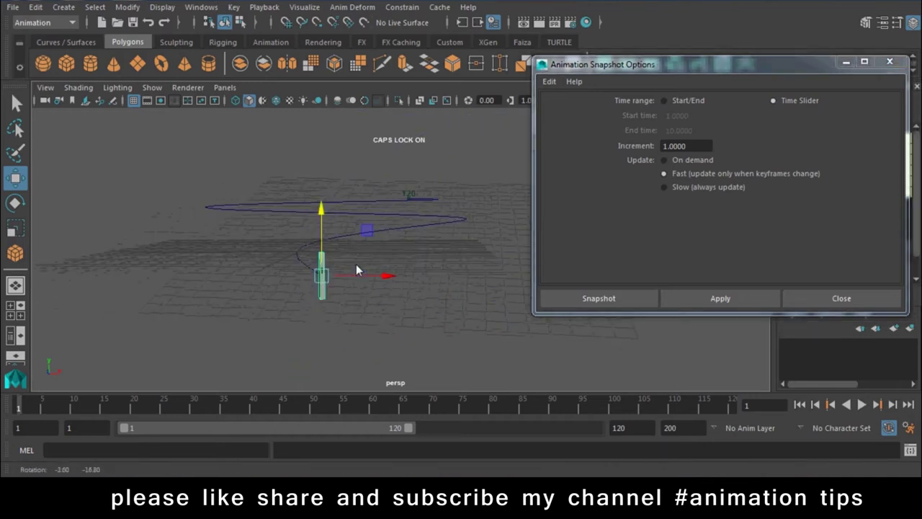
{"action": "left_click", "coordinate": [703, 305]}
{"action": "mouse_move", "coordinate": [274, 254]}
{"action": "left_mouse_down", "text": "alt"}
{"action": "mouse_move", "coordinate": [184, 285]}
{"action": "mouse_move", "coordinate": [288, 204]}
{"action": "mouse_move", "coordinate": [313, 233]}
{"action": "mouse_move", "coordinate": [449, 222]}
{"action": "left_mouse_up", "text": "alt"}
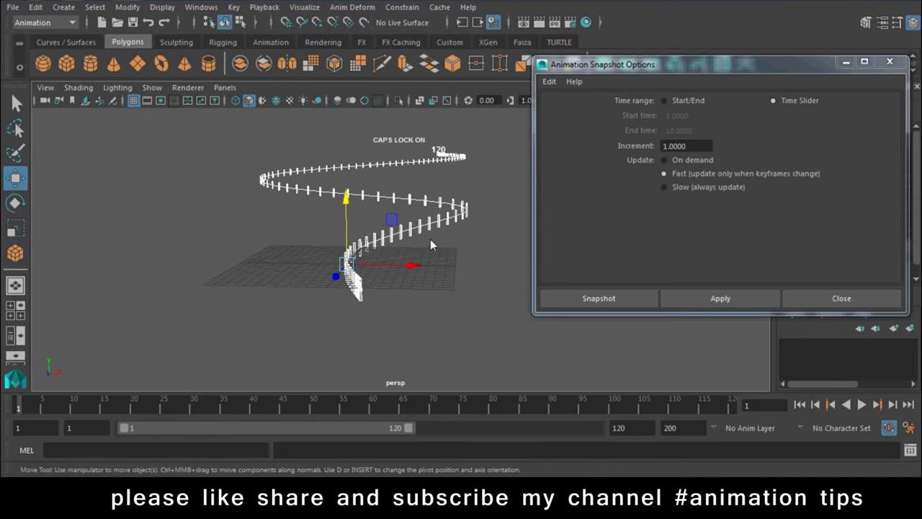
{"action": "scroll", "coordinate": [430, 245], "scroll_direction": "up", "scroll_amount": 5}
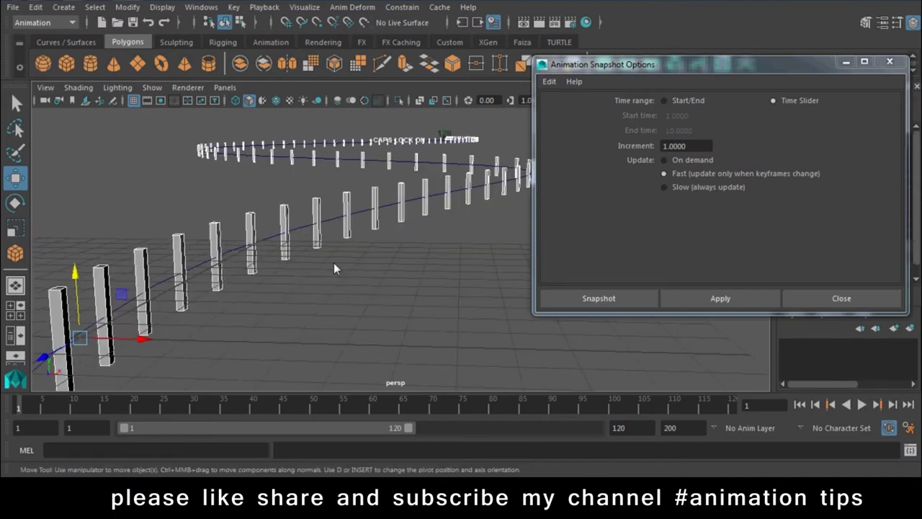
{"action": "key", "text": "Delete"}
Step: Close the snapshot options and build a new tall polygon box at the curve's start
{"action": "left_click", "coordinate": [841, 298]}
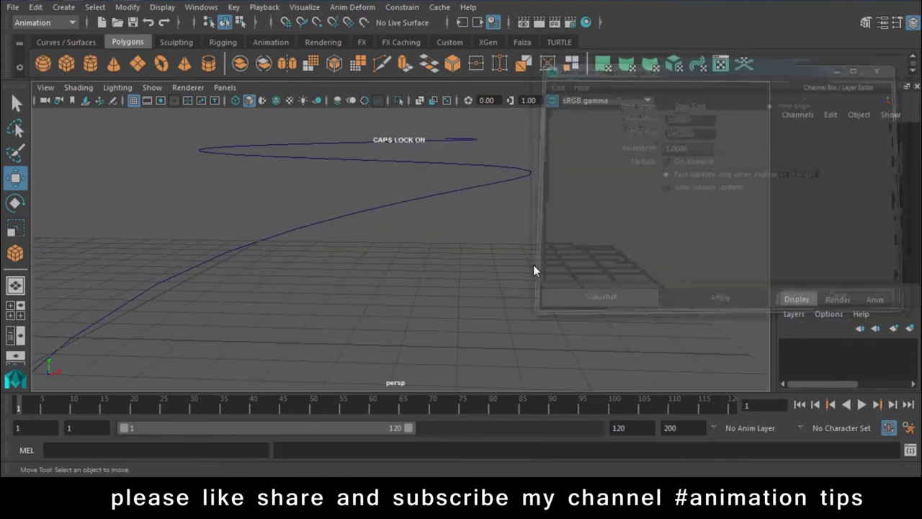
{"action": "left_click", "coordinate": [66, 63]}
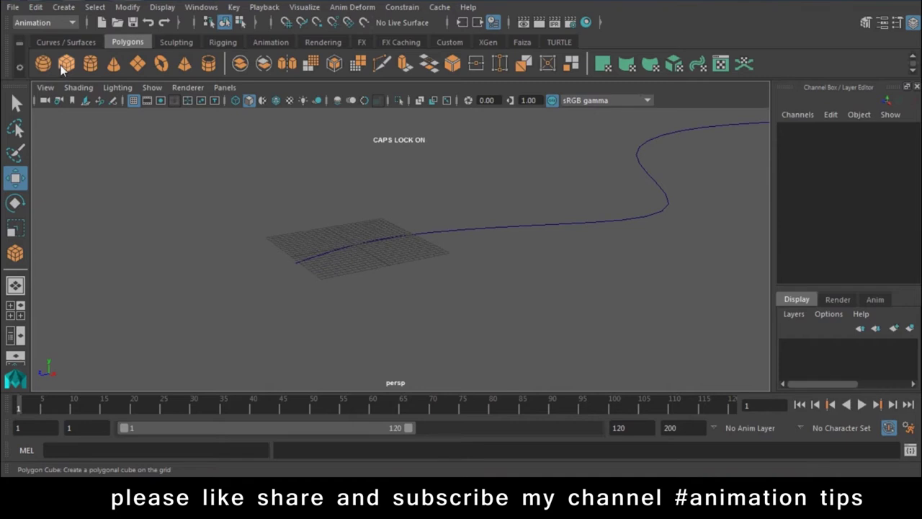
{"action": "left_click_drag", "start_coordinate": [380, 289], "coordinate": [404, 316], "text": "alt"}
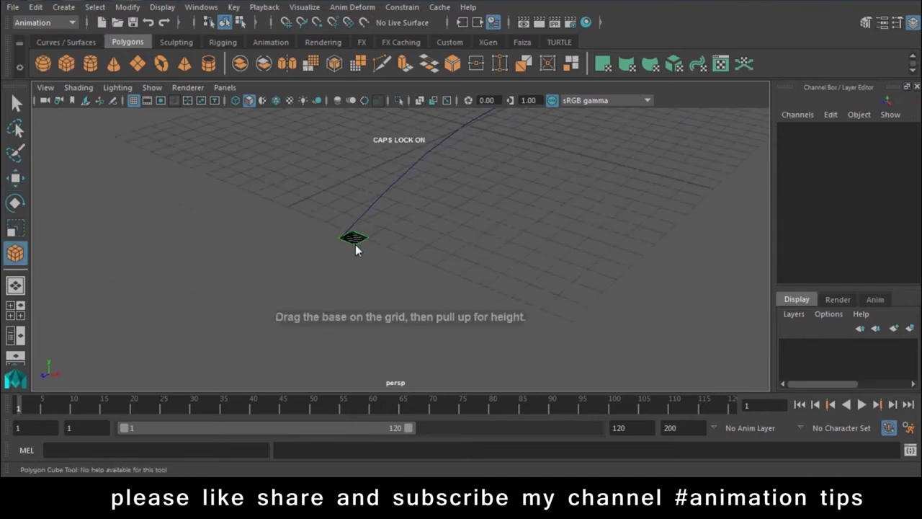
{"action": "left_click_drag", "start_coordinate": [355, 244], "coordinate": [385, 55]}
{"action": "right_click_drag", "start_coordinate": [528, 304], "coordinate": [387, 281], "text": "alt"}
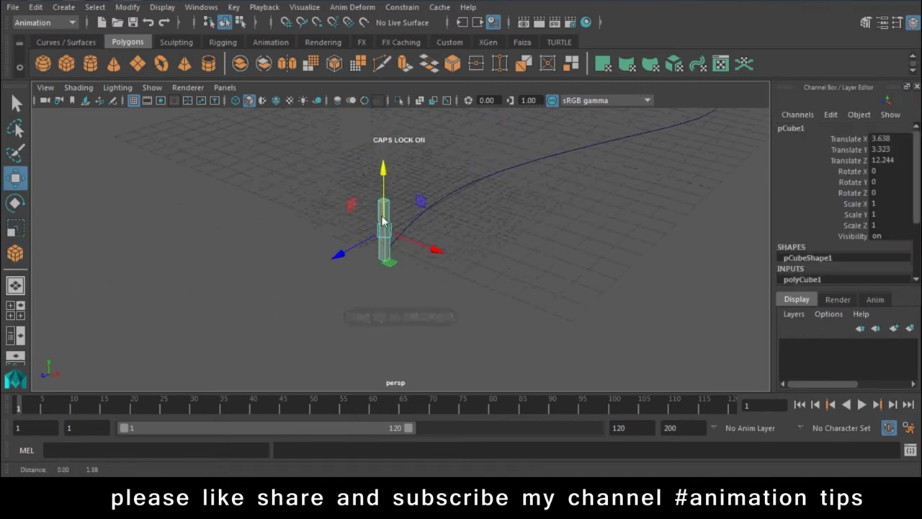
{"action": "left_click", "coordinate": [402, 262]}
Step: Keep the Animation menu set and select the box followed by the curve
{"action": "left_click", "coordinate": [29, 23]}
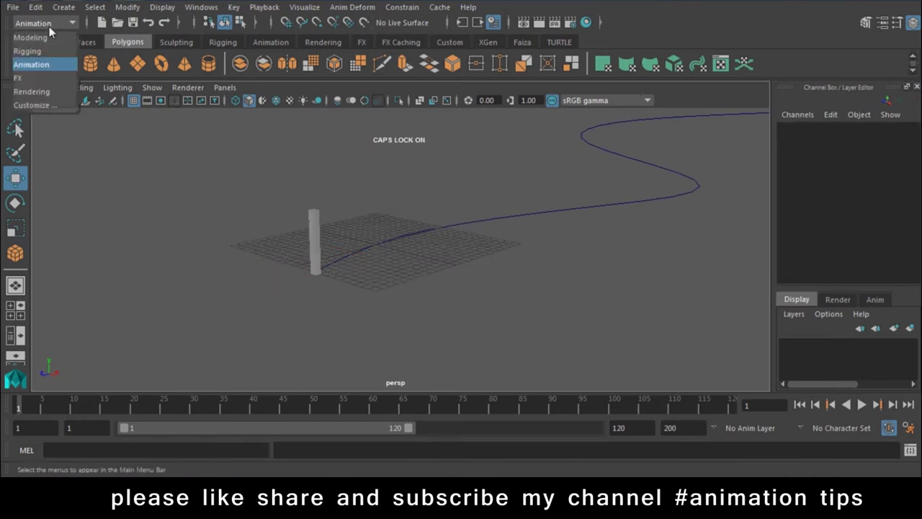
{"action": "left_click", "coordinate": [34, 62]}
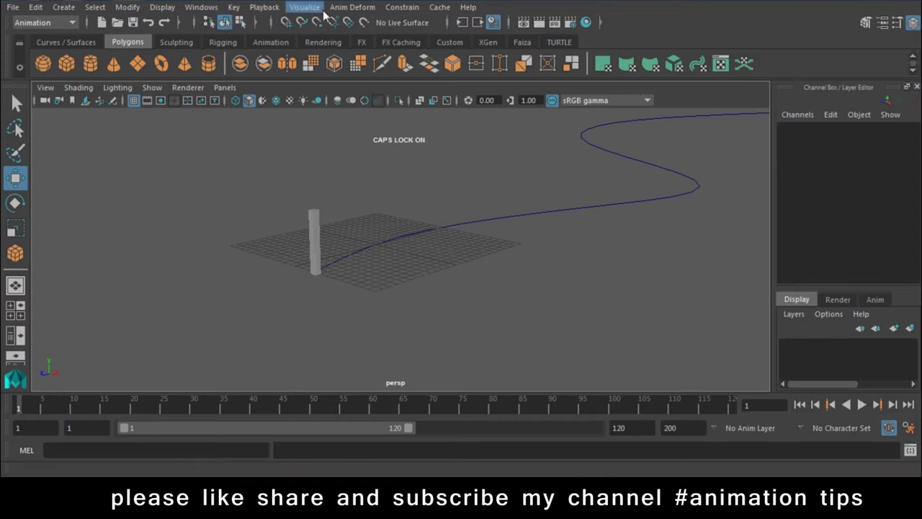
{"action": "left_click", "coordinate": [310, 238]}
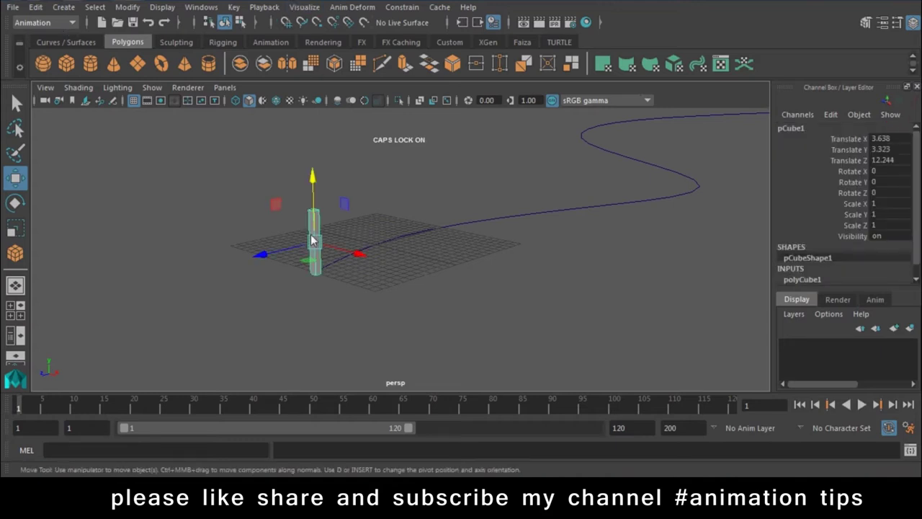
{"action": "left_click", "coordinate": [349, 252], "text": "shift"}
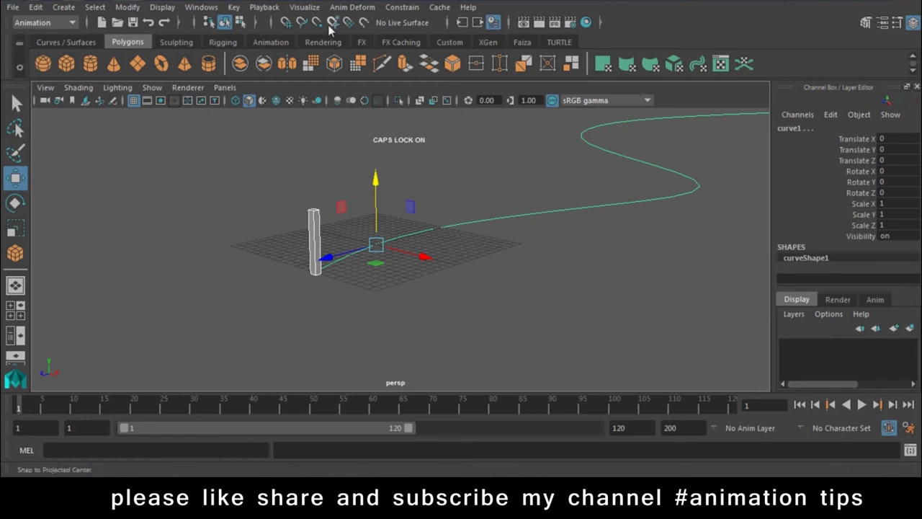
{"action": "left_click", "coordinate": [401, 7]}
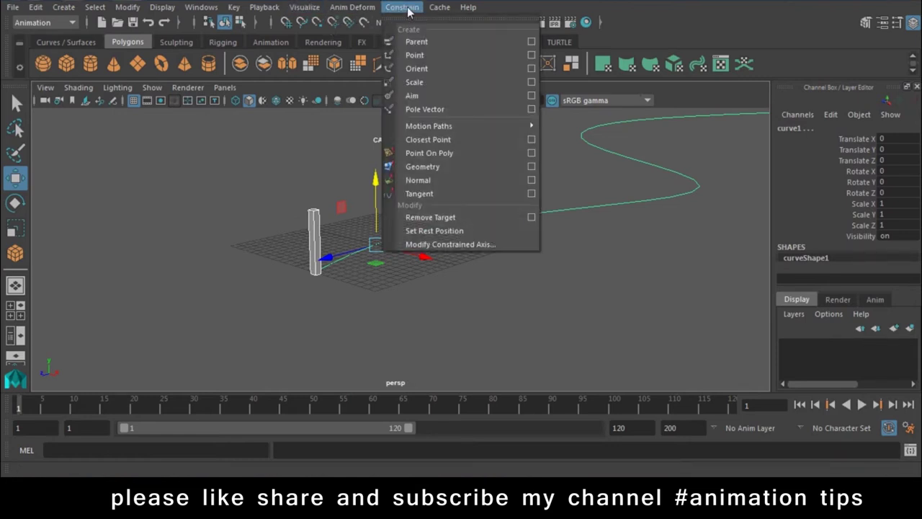
{"action": "mouse_move", "coordinate": [432, 126]}
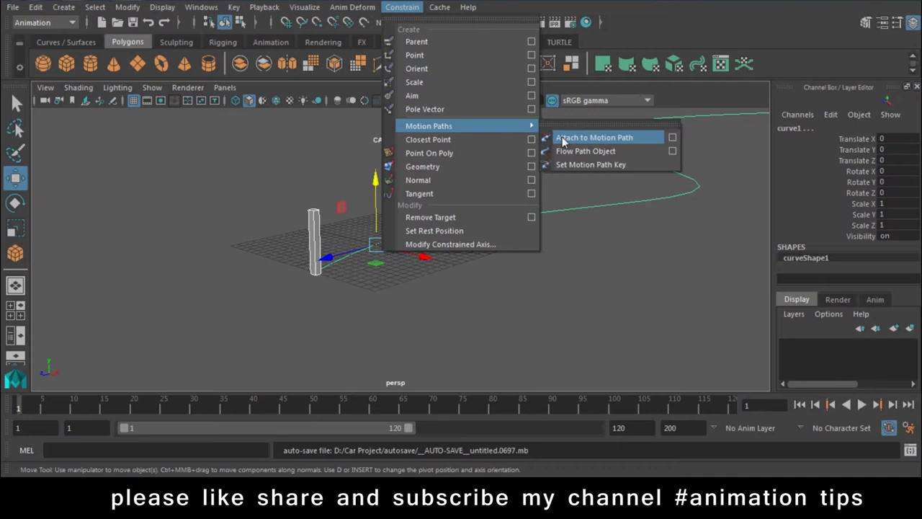
Step: Attach the box to the curve as a motion path, preview playback, then stop and reselect the box
{"action": "left_click", "coordinate": [561, 138]}
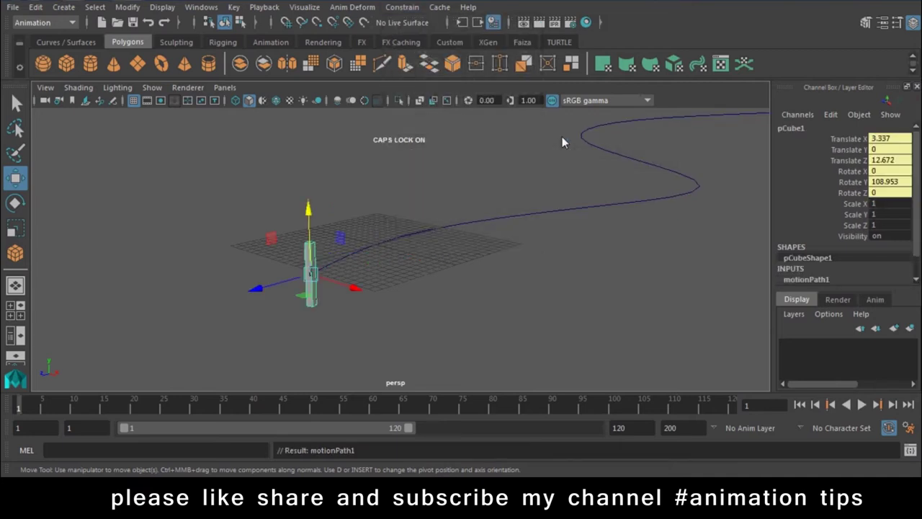
{"action": "left_click", "coordinate": [499, 355]}
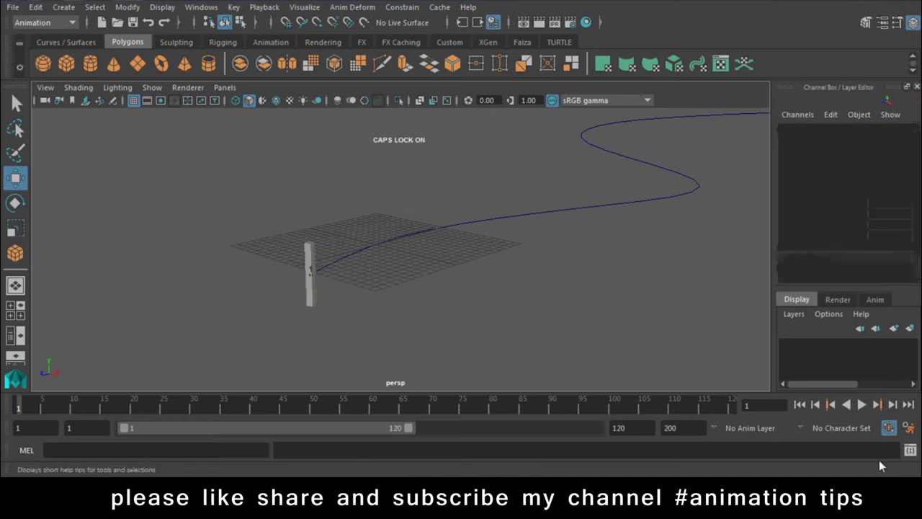
{"action": "left_click", "coordinate": [861, 405]}
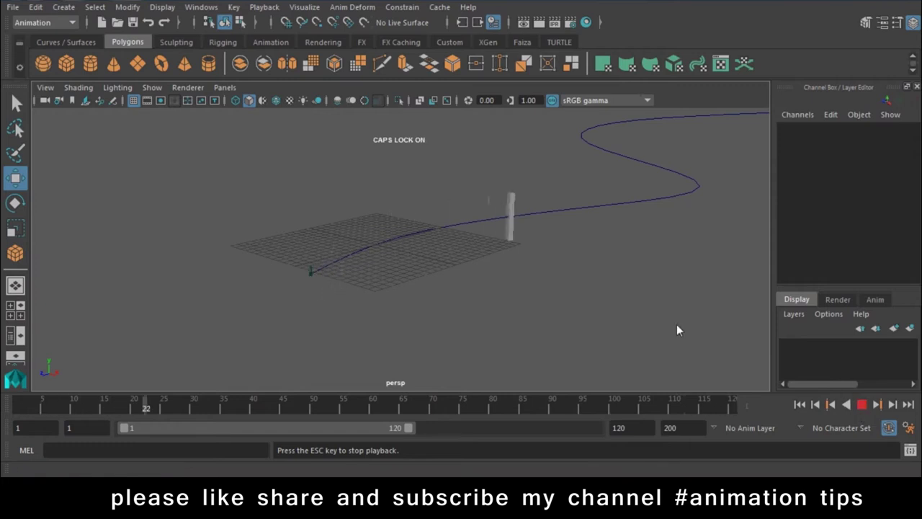
{"action": "left_click_drag", "start_coordinate": [548, 341], "coordinate": [574, 325], "text": "alt"}
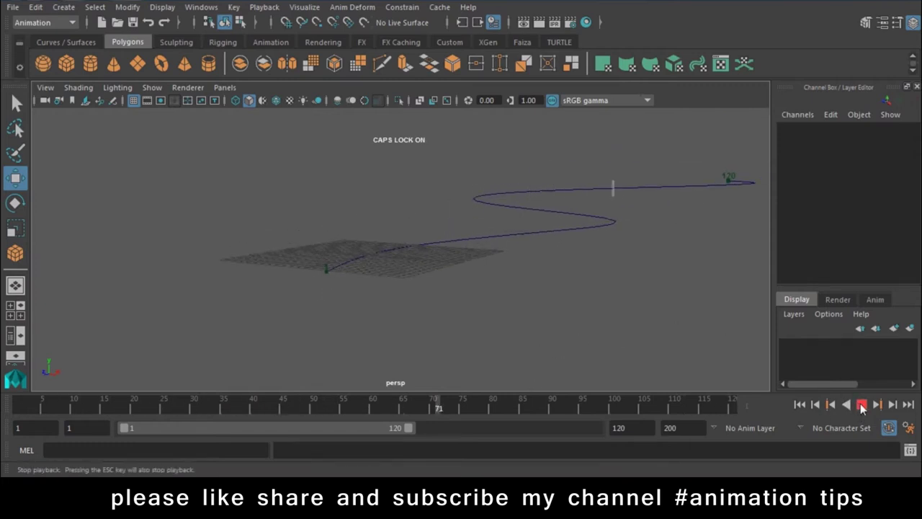
{"action": "left_click", "coordinate": [376, 408]}
{"action": "key", "text": "Escape"}
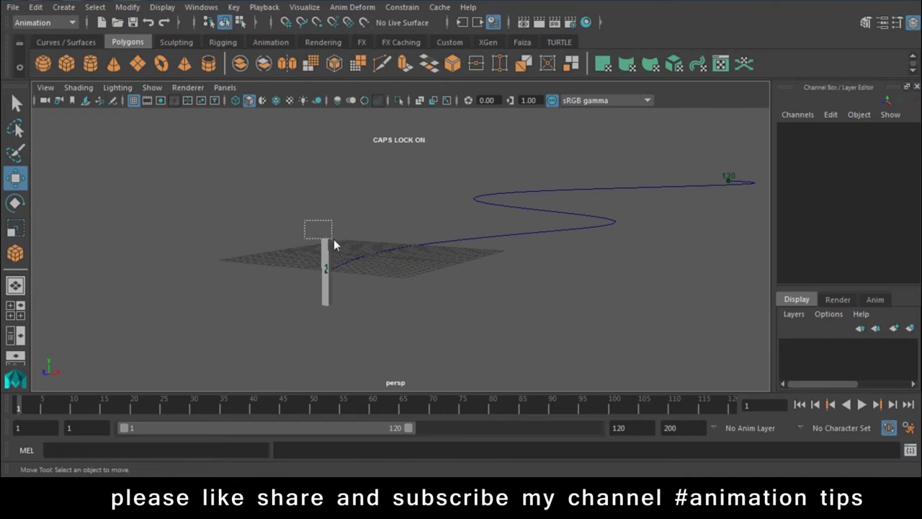
{"action": "left_click_drag", "start_coordinate": [304, 220], "coordinate": [333, 239]}
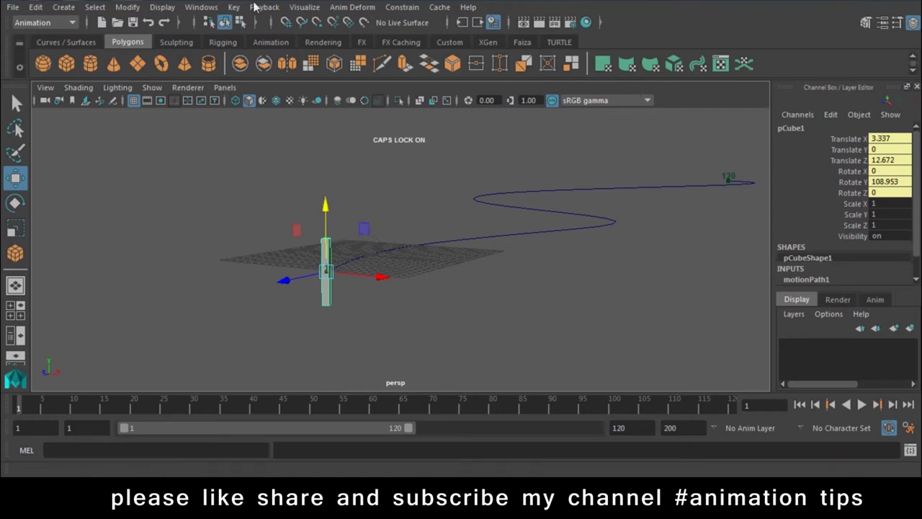
{"action": "left_click", "coordinate": [304, 7]}
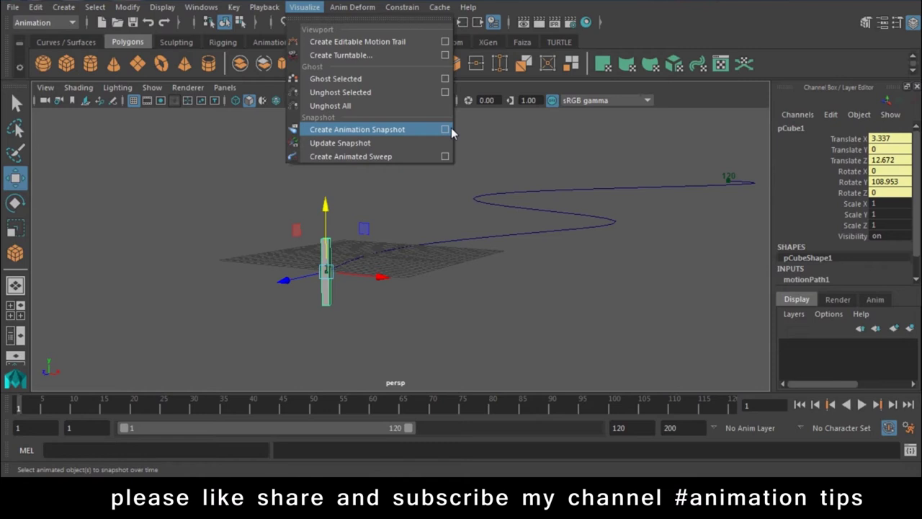
Step: Reset the Animation Snapshot options, use the Time Slider range, apply, then undo the copies
{"action": "left_click", "coordinate": [445, 130]}
{"action": "left_click", "coordinate": [549, 82]}
{"action": "left_click", "coordinate": [580, 109]}
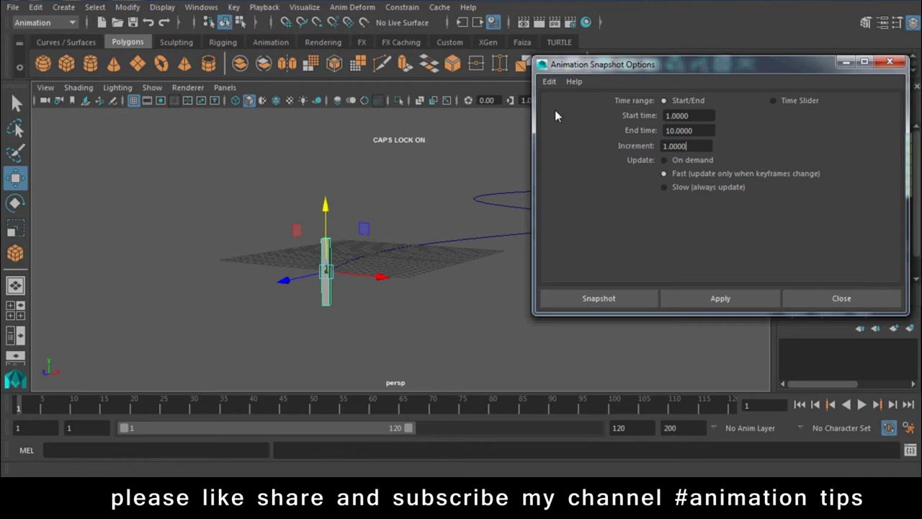
{"action": "left_click", "coordinate": [797, 101]}
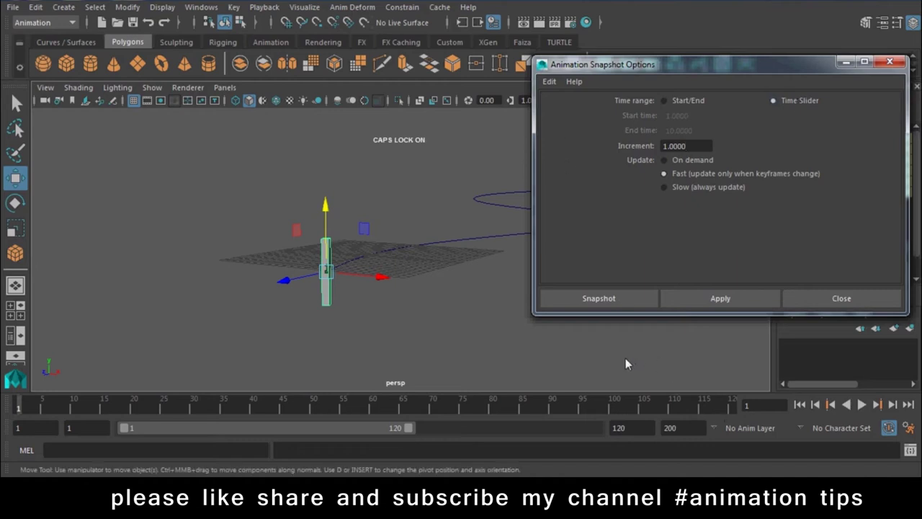
{"action": "left_click", "coordinate": [688, 299]}
{"action": "mouse_move", "coordinate": [378, 313]}
{"action": "left_mouse_down", "text": "alt"}
{"action": "mouse_move", "coordinate": [202, 323]}
{"action": "mouse_move", "coordinate": [183, 300]}
{"action": "mouse_move", "coordinate": [329, 278]}
{"action": "mouse_move", "coordinate": [365, 306]}
{"action": "mouse_move", "coordinate": [365, 274]}
{"action": "mouse_move", "coordinate": [252, 208]}
{"action": "mouse_move", "coordinate": [26, 254]}
{"action": "mouse_move", "coordinate": [346, 314]}
{"action": "mouse_move", "coordinate": [284, 284]}
{"action": "left_mouse_up", "text": "alt"}
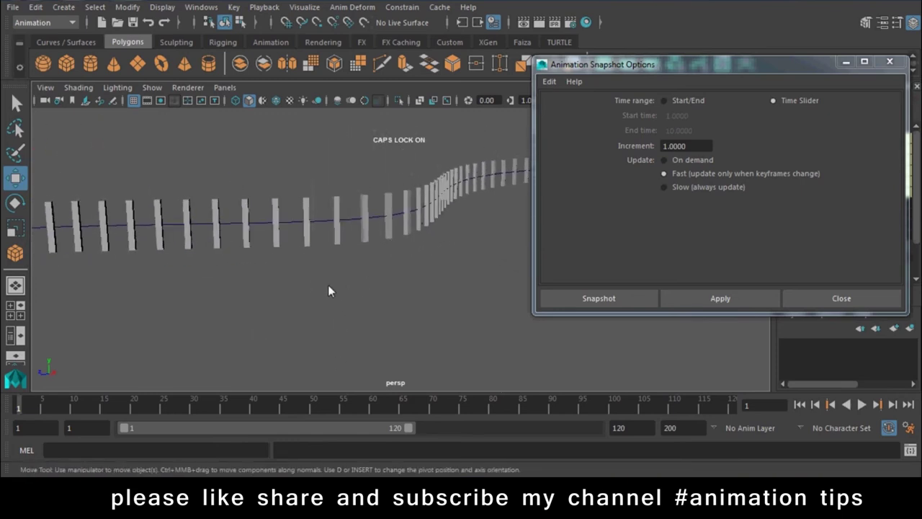
{"action": "key", "text": "ctrl+z"}
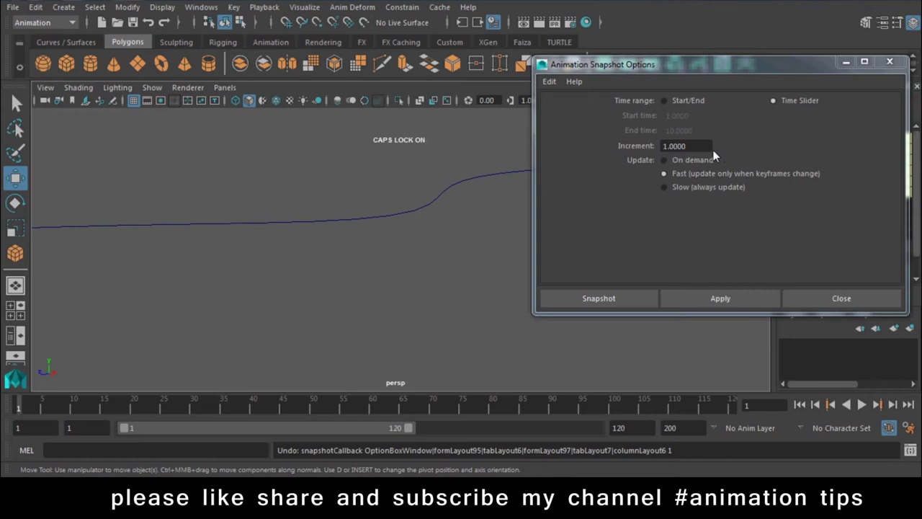
Step: Set the snapshot increment to 3, apply it, then undo the copies
{"action": "left_click_drag", "start_coordinate": [711, 149], "coordinate": [617, 150]}
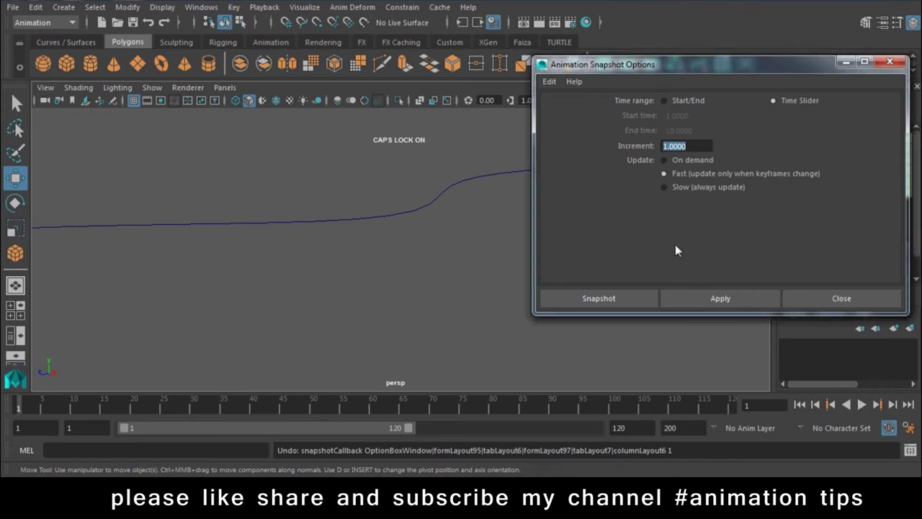
{"action": "type", "text": "3"}
{"action": "left_click", "coordinate": [691, 298]}
{"action": "mouse_move", "coordinate": [281, 284]}
{"action": "left_mouse_down", "text": "alt"}
{"action": "mouse_move", "coordinate": [299, 303]}
{"action": "mouse_move", "coordinate": [374, 291]}
{"action": "left_mouse_up", "text": "alt"}
{"action": "key", "text": "ctrl+z"}
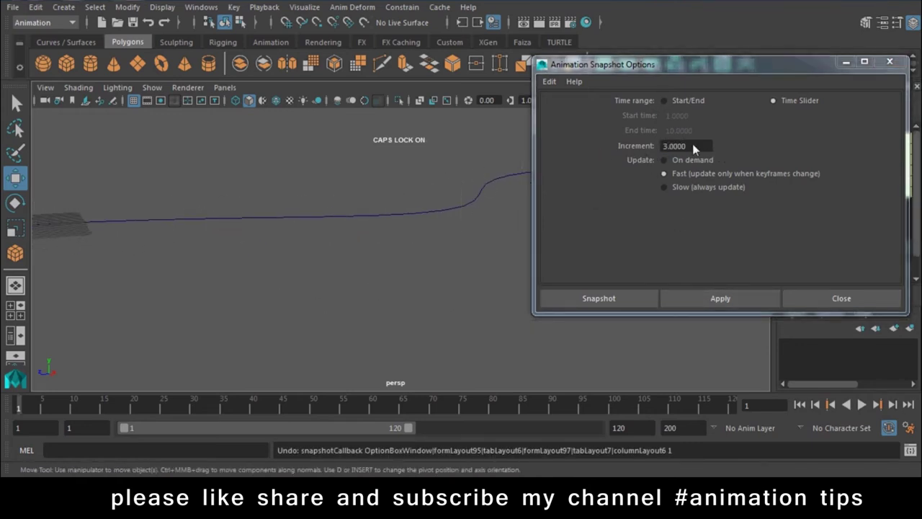
Step: Change the snapshot increment to .02
{"action": "left_click_drag", "start_coordinate": [692, 146], "coordinate": [539, 153]}
{"action": "type", "text": ".02"}
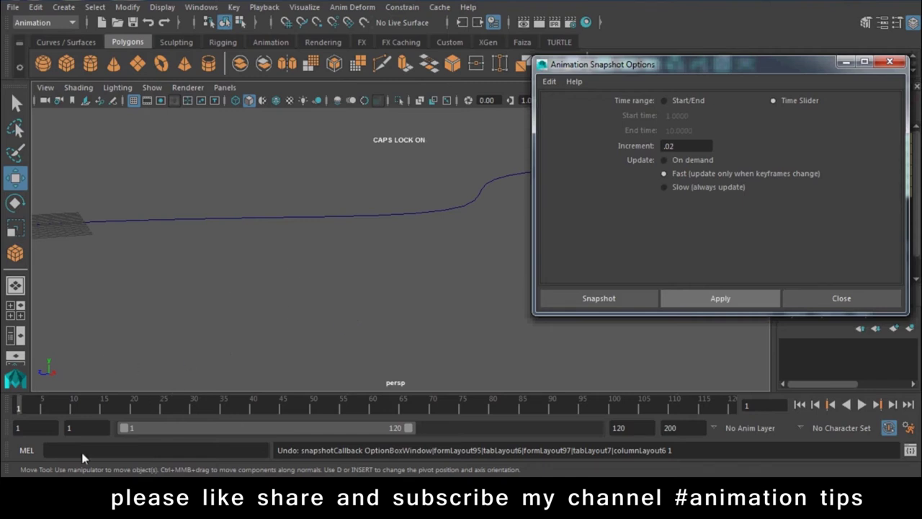
{"action": "key", "text": "super"}
Step: Browse to D:\DATA\blue prints\ba and open the conveyor factory reference image
{"action": "left_click", "coordinate": [253, 243]}
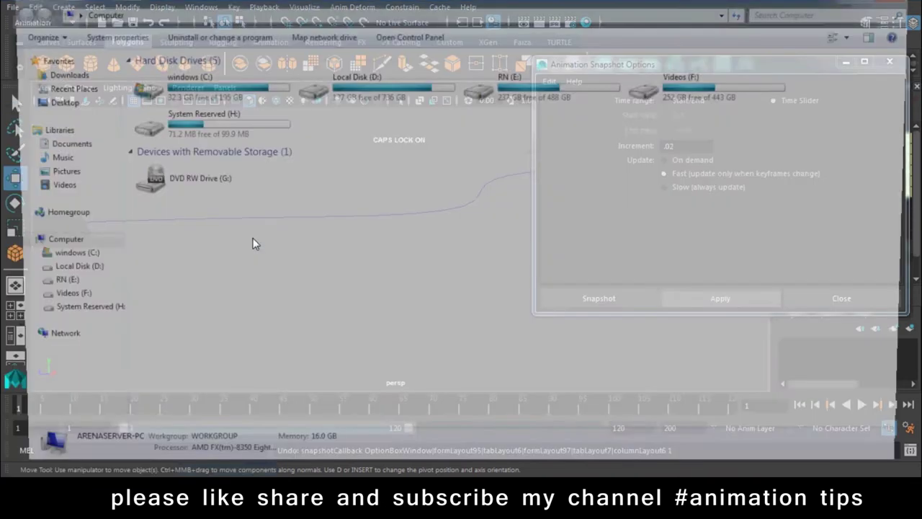
{"action": "double_click", "coordinate": [414, 107]}
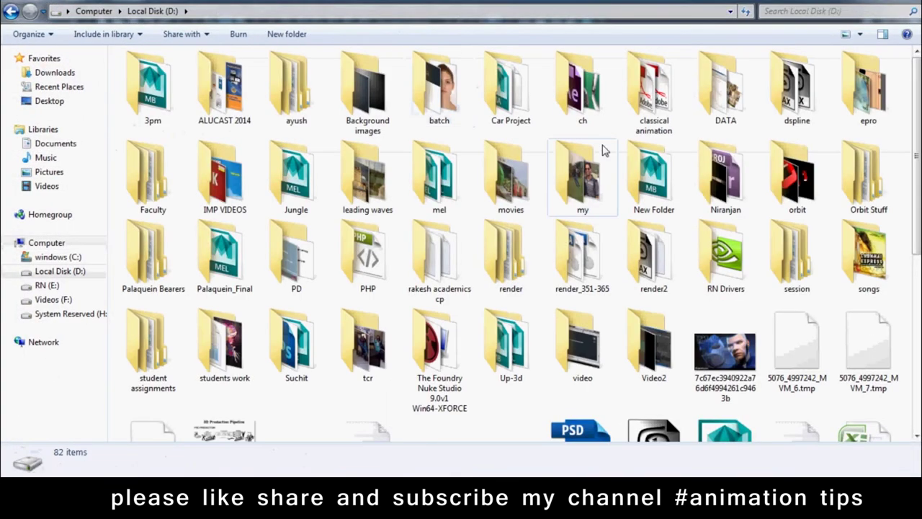
{"action": "double_click", "coordinate": [725, 85]}
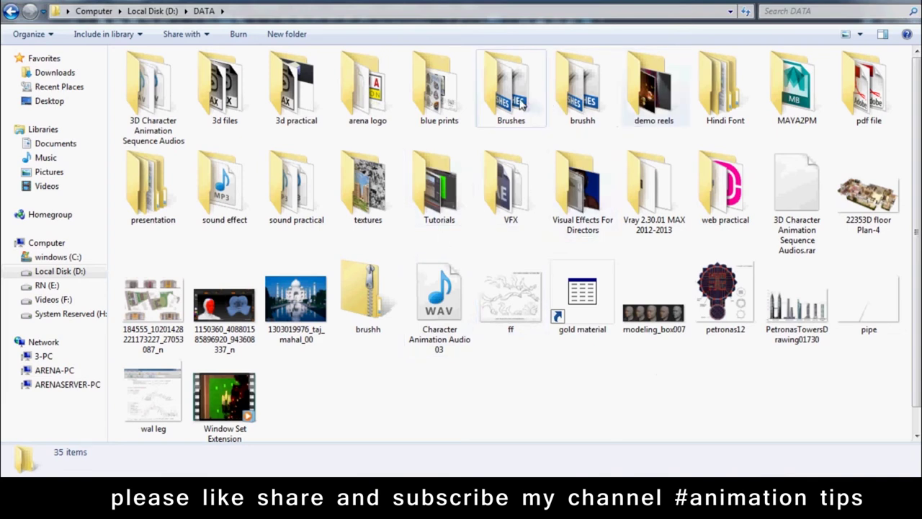
{"action": "left_click", "coordinate": [445, 86]}
{"action": "double_click", "coordinate": [450, 86]}
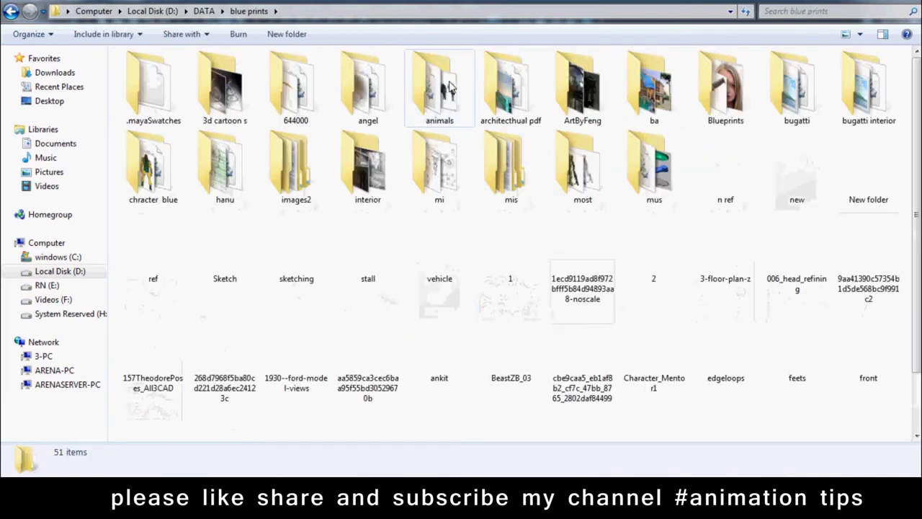
{"action": "double_click", "coordinate": [654, 87]}
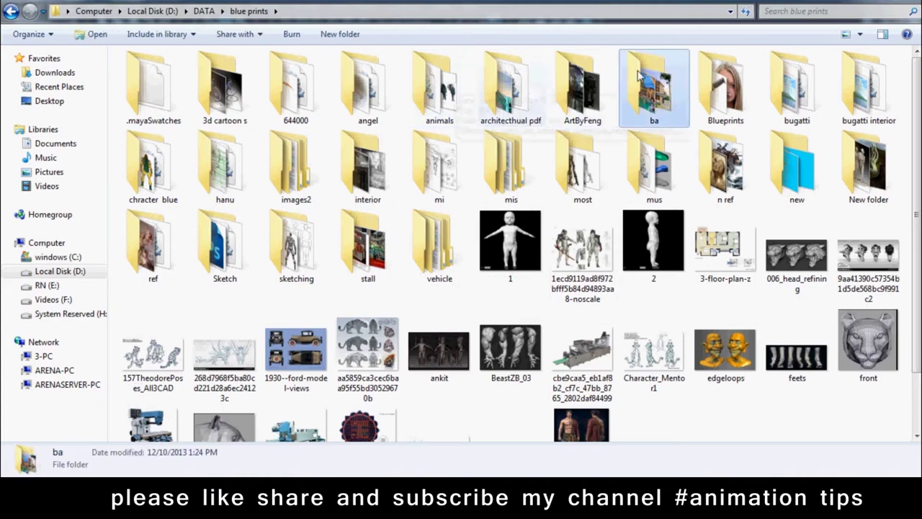
{"action": "double_click", "coordinate": [158, 78]}
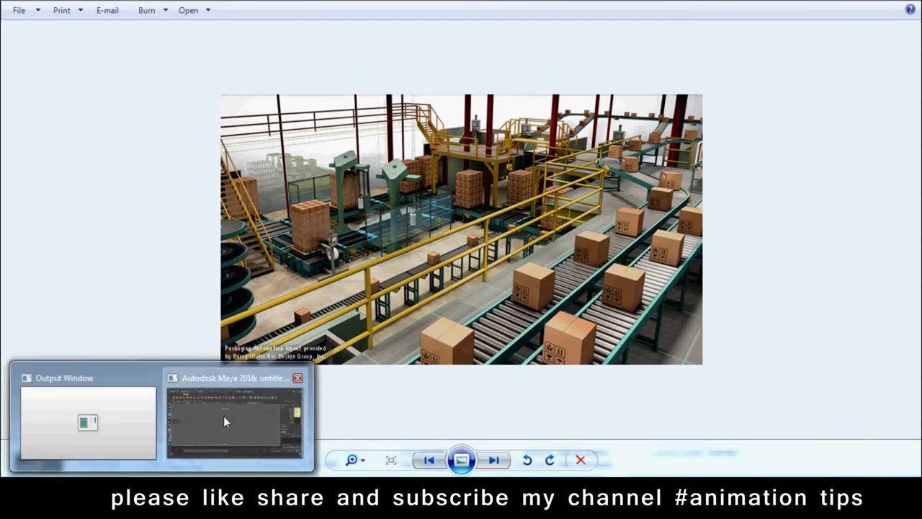
Step: In Task Manager, select maya.exe, cancel ending the process, and close Task Manager
{"action": "right_click", "coordinate": [472, 477]}
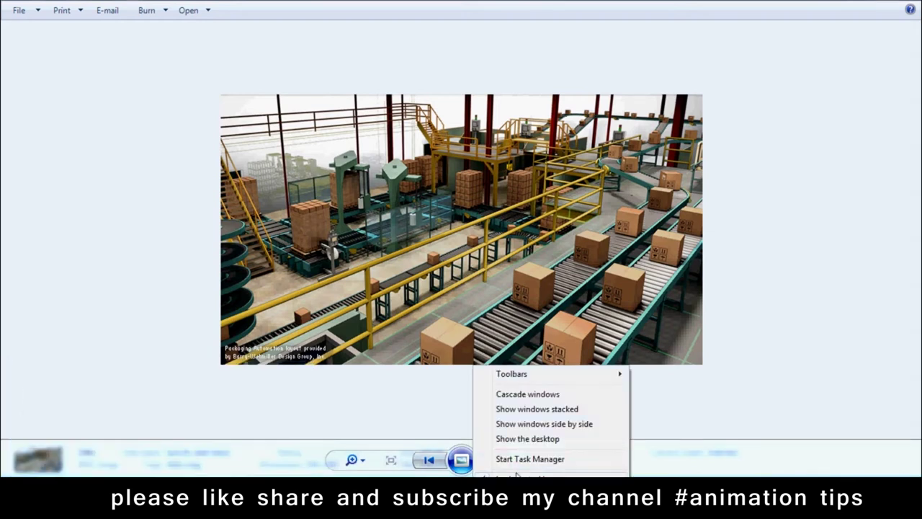
{"action": "left_click", "coordinate": [536, 458]}
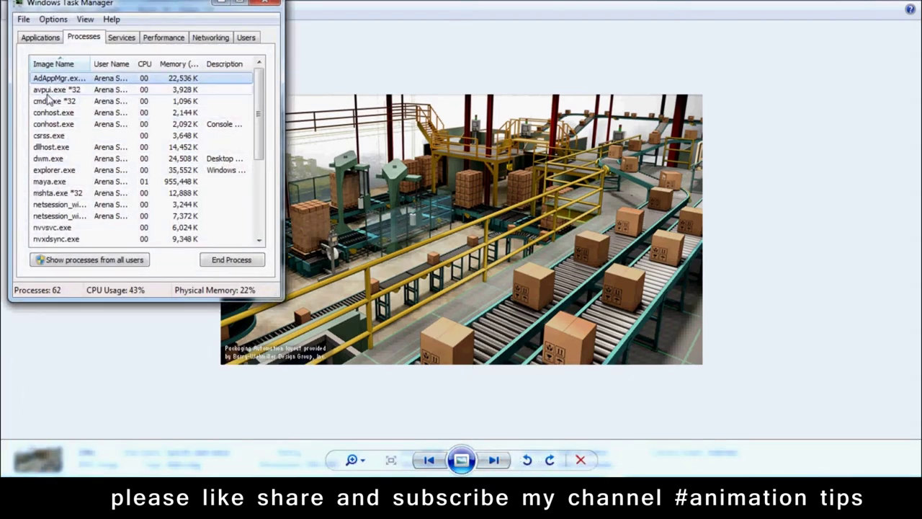
{"action": "left_click", "coordinate": [52, 183]}
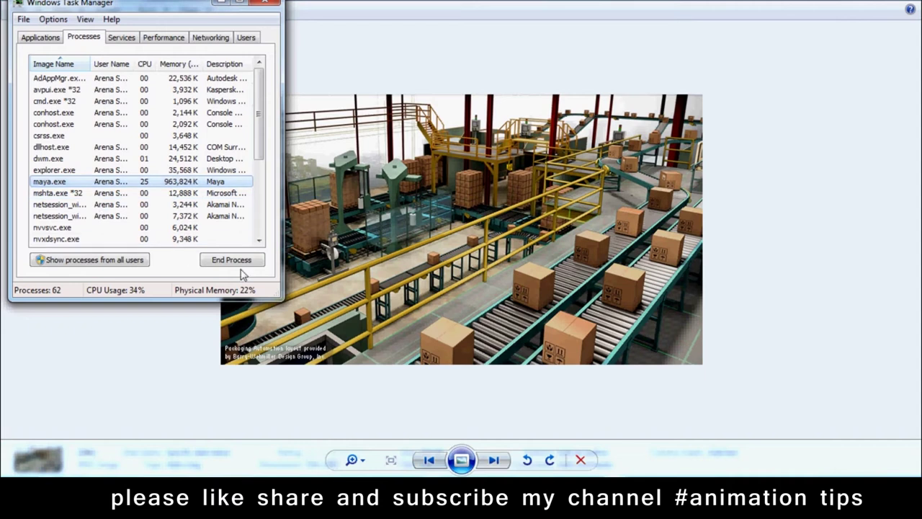
{"action": "left_click", "coordinate": [243, 268]}
{"action": "left_click", "coordinate": [486, 262]}
{"action": "left_click", "coordinate": [271, 3]}
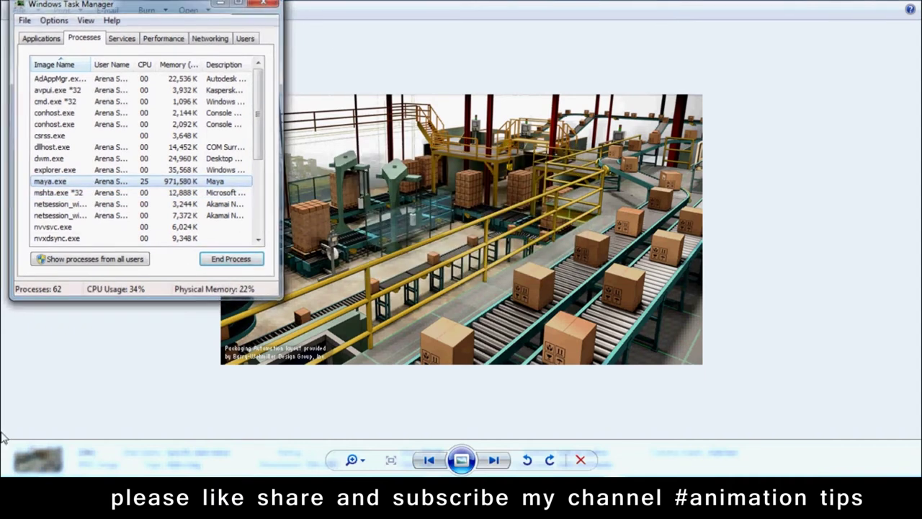
Step: Dismiss the Start menu, look over the conveyor reference image, and return to Maya
{"action": "key", "text": "super"}
{"action": "left_click", "coordinate": [105, 224]}
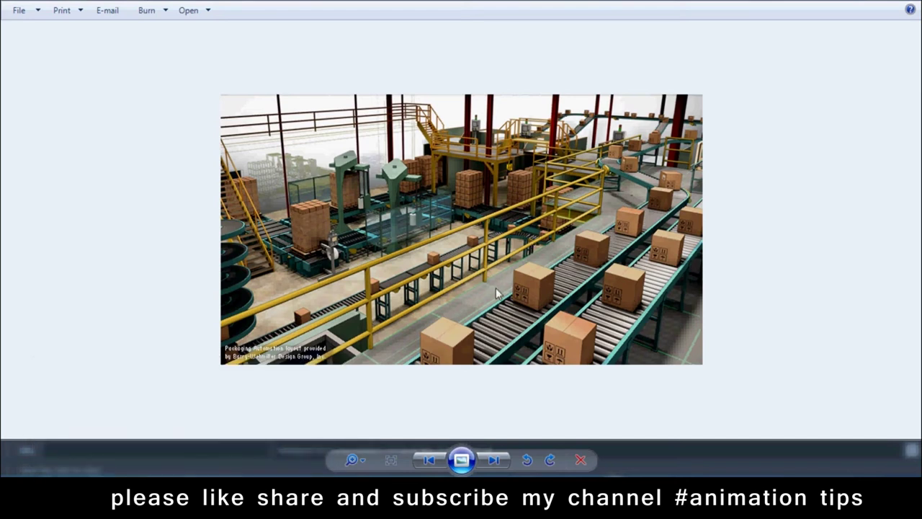
{"action": "scroll", "coordinate": [496, 288], "scroll_direction": "up", "scroll_amount": 1}
{"action": "scroll", "coordinate": [505, 287], "scroll_direction": "down", "scroll_amount": 1}
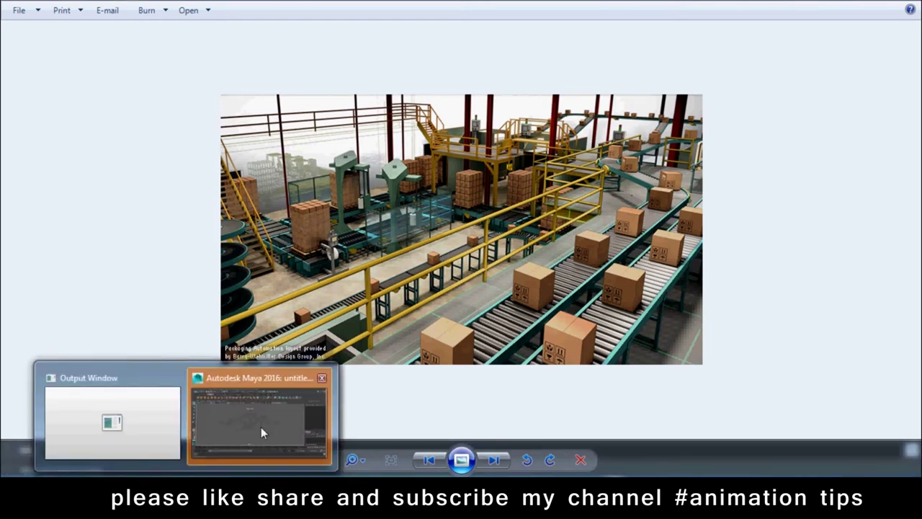
{"action": "left_click", "coordinate": [260, 426]}
Step: Draw an interactive polygon cube as a flat walkway slab on the grid
{"action": "left_click", "coordinate": [72, 61]}
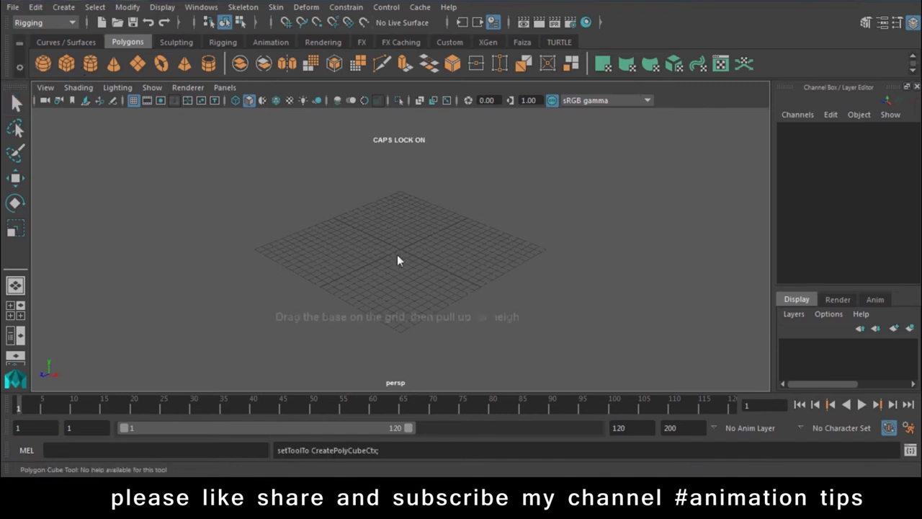
{"action": "left_click_drag", "start_coordinate": [415, 272], "coordinate": [531, 305], "text": "alt"}
{"action": "mouse_move", "coordinate": [407, 166]}
{"action": "left_mouse_down"}
{"action": "mouse_move", "coordinate": [599, 341]}
{"action": "mouse_move", "coordinate": [579, 252]}
{"action": "left_mouse_up"}
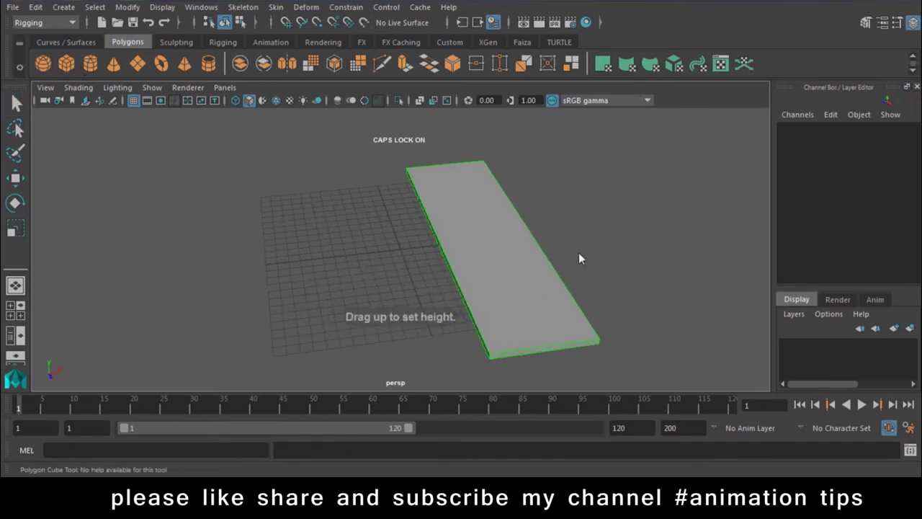
{"action": "key", "text": "w"}
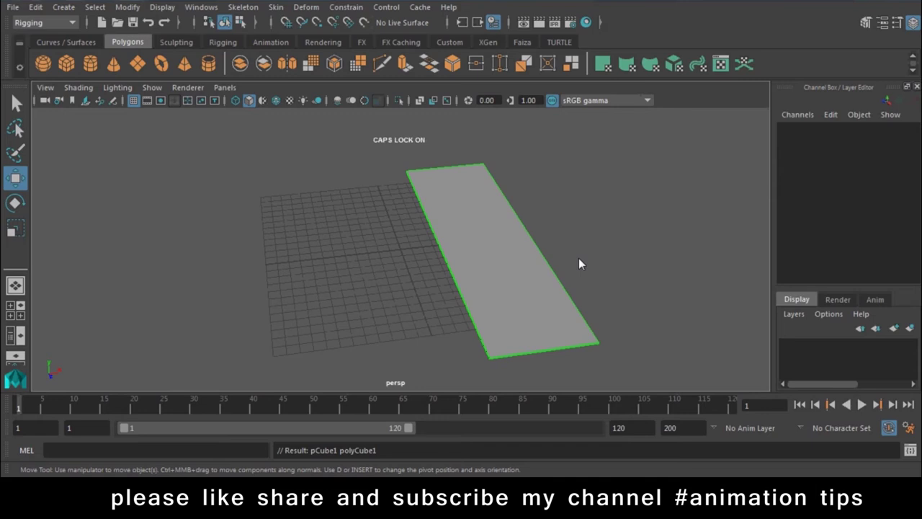
Step: Duplicate the slab, make the copy shorter and wider, and place it beside the first
{"action": "key", "text": "ctrl+d"}
{"action": "mouse_move", "coordinate": [561, 269]}
{"action": "left_mouse_down", "text": "alt"}
{"action": "mouse_move", "coordinate": [577, 284]}
{"action": "mouse_move", "coordinate": [398, 214]}
{"action": "left_mouse_up", "text": "alt"}
{"action": "key", "text": "e"}
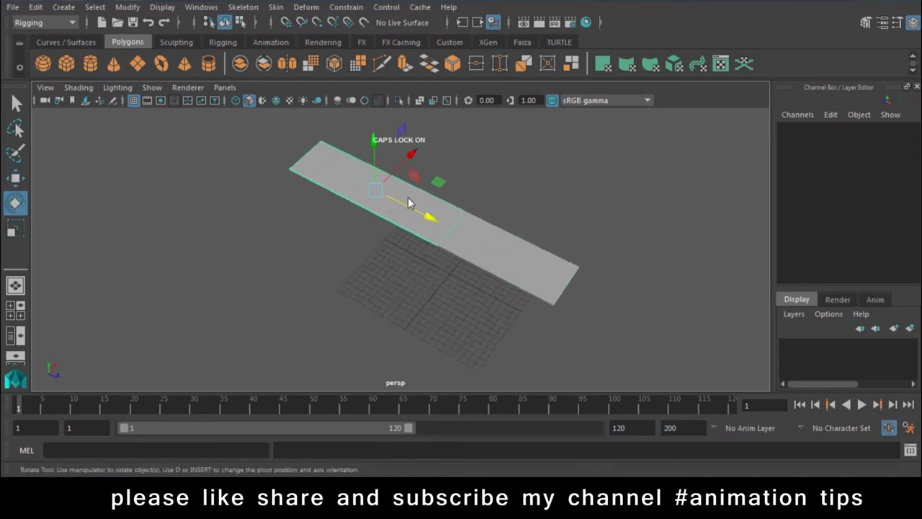
{"action": "key", "text": "r"}
{"action": "left_click_drag", "start_coordinate": [407, 196], "coordinate": [505, 280], "text": "alt"}
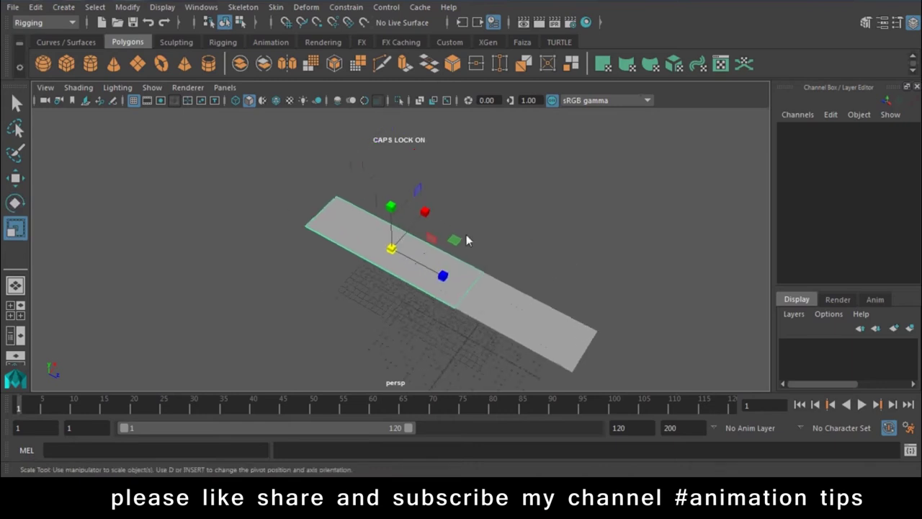
{"action": "left_click_drag", "start_coordinate": [440, 276], "coordinate": [411, 265]}
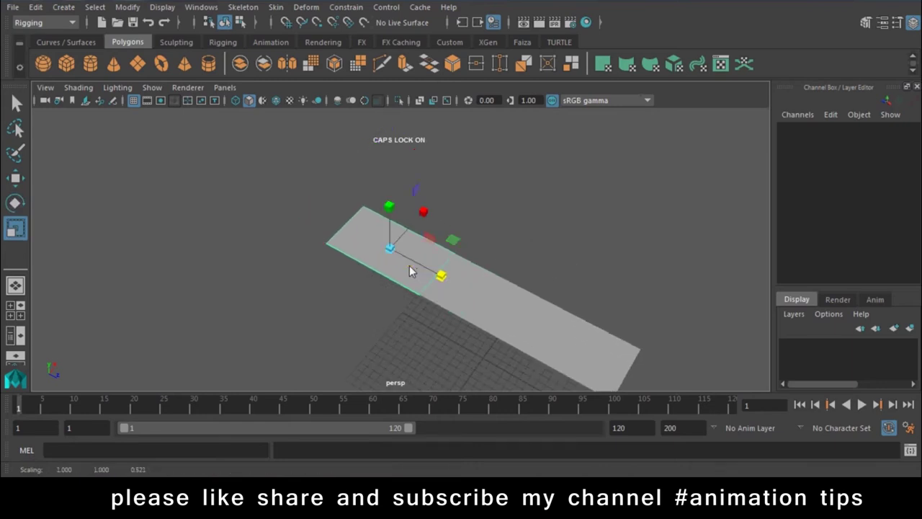
{"action": "mouse_move", "coordinate": [421, 220]}
{"action": "left_mouse_down"}
{"action": "mouse_move", "coordinate": [455, 181]}
{"action": "mouse_move", "coordinate": [426, 232]}
{"action": "mouse_move", "coordinate": [463, 252]}
{"action": "left_mouse_up"}
{"action": "key", "text": "w"}
{"action": "mouse_move", "coordinate": [437, 207]}
{"action": "left_mouse_down"}
{"action": "mouse_move", "coordinate": [401, 246]}
{"action": "mouse_move", "coordinate": [412, 232]}
{"action": "left_mouse_up"}
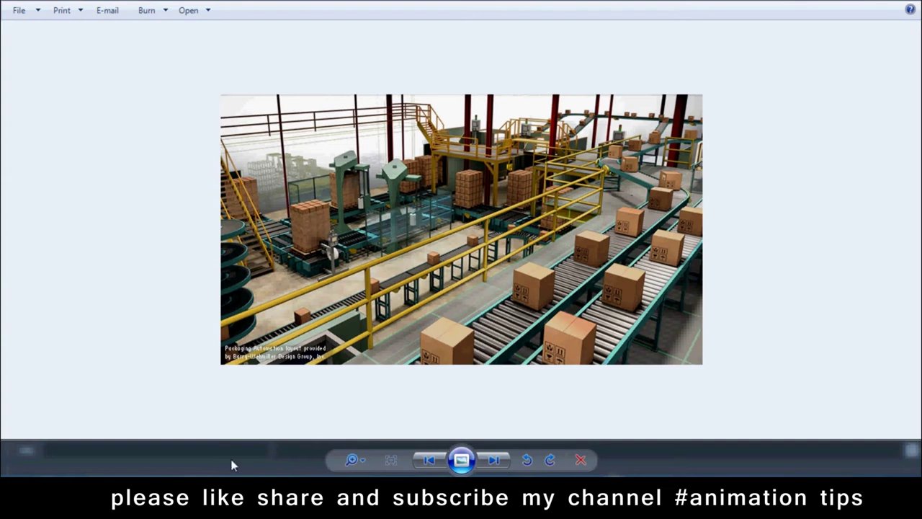
Step: Add a third, enlarged plank plane and slide it into place along the walkway
{"action": "left_click", "coordinate": [238, 396]}
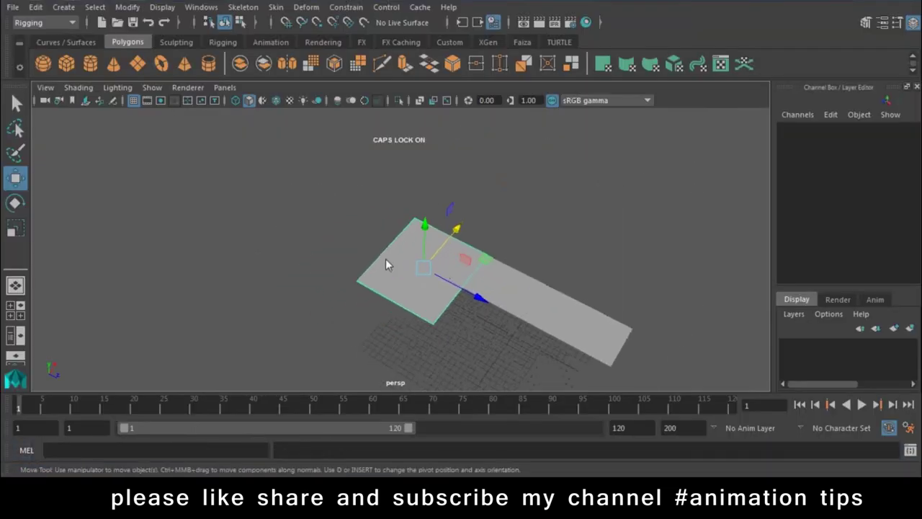
{"action": "key", "text": "ctrl+d"}
{"action": "left_click_drag", "start_coordinate": [477, 300], "coordinate": [408, 258]}
{"action": "key", "text": "r"}
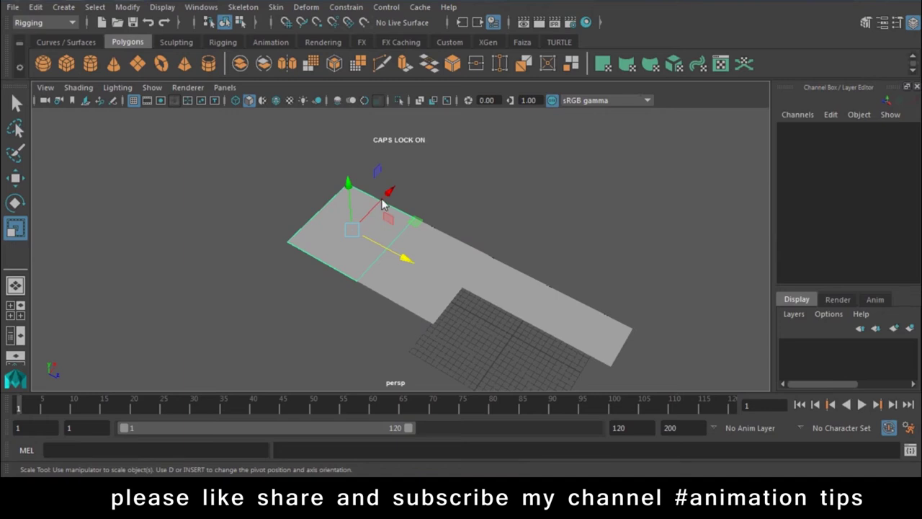
{"action": "left_click_drag", "start_coordinate": [380, 197], "coordinate": [411, 175]}
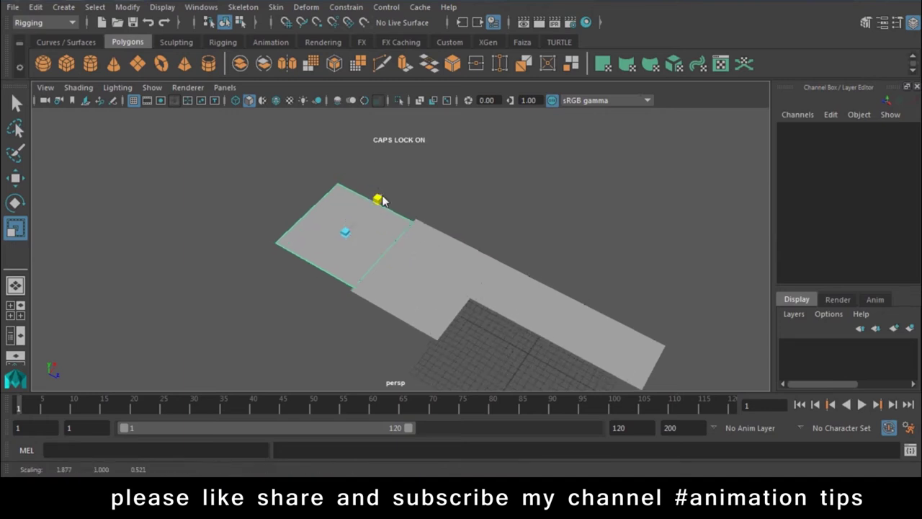
{"action": "key", "text": "w"}
{"action": "key", "text": "e"}
{"action": "scroll", "coordinate": [389, 209], "scroll_direction": "up", "scroll_amount": 1}
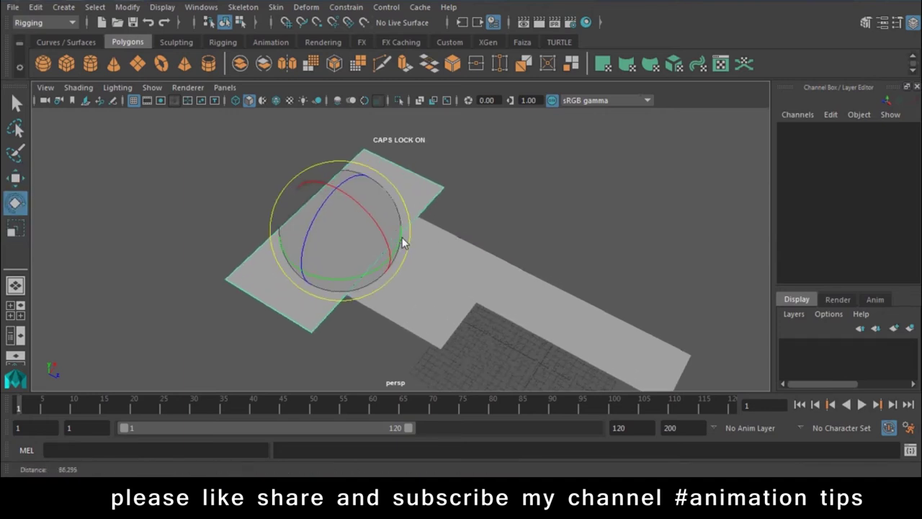
{"action": "key", "text": "w"}
{"action": "left_click_drag", "start_coordinate": [389, 196], "coordinate": [365, 226]}
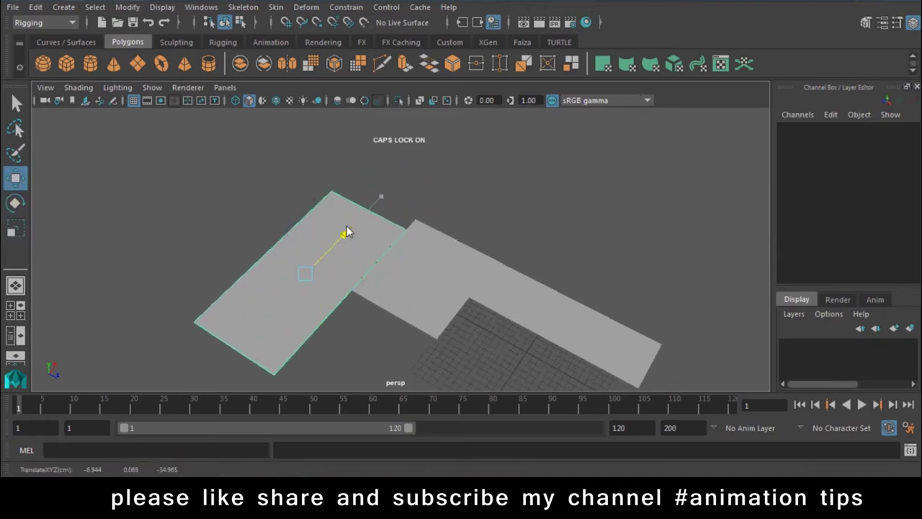
Step: Select two of the walkway planes and raise them upward into the stepped zig-zag
{"action": "left_click", "coordinate": [520, 218]}
{"action": "mouse_move", "coordinate": [520, 217]}
{"action": "left_mouse_down", "text": "alt"}
{"action": "mouse_move", "coordinate": [487, 314]}
{"action": "mouse_move", "coordinate": [530, 258]}
{"action": "mouse_move", "coordinate": [465, 278]}
{"action": "mouse_move", "coordinate": [517, 218]}
{"action": "left_mouse_up", "text": "alt"}
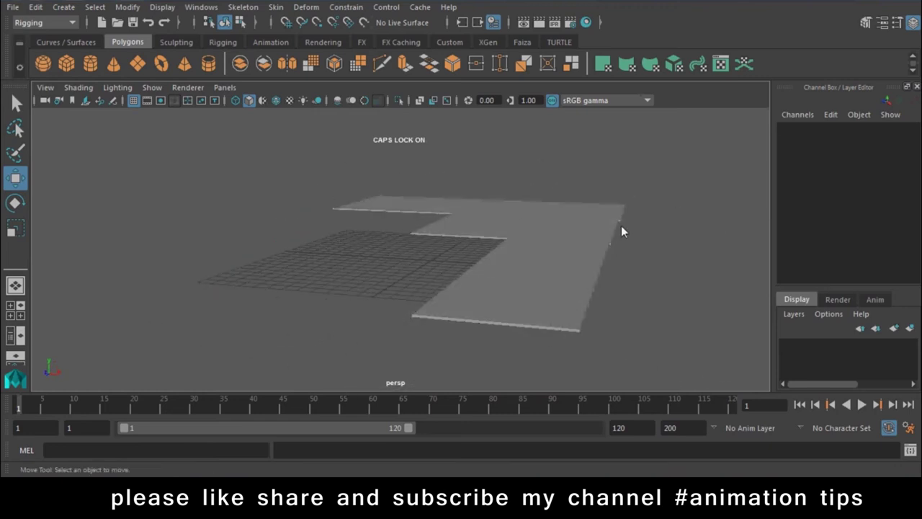
{"action": "left_click_drag", "start_coordinate": [625, 205], "coordinate": [626, 218], "text": "alt"}
{"action": "left_click_drag", "start_coordinate": [685, 389], "coordinate": [343, 165]}
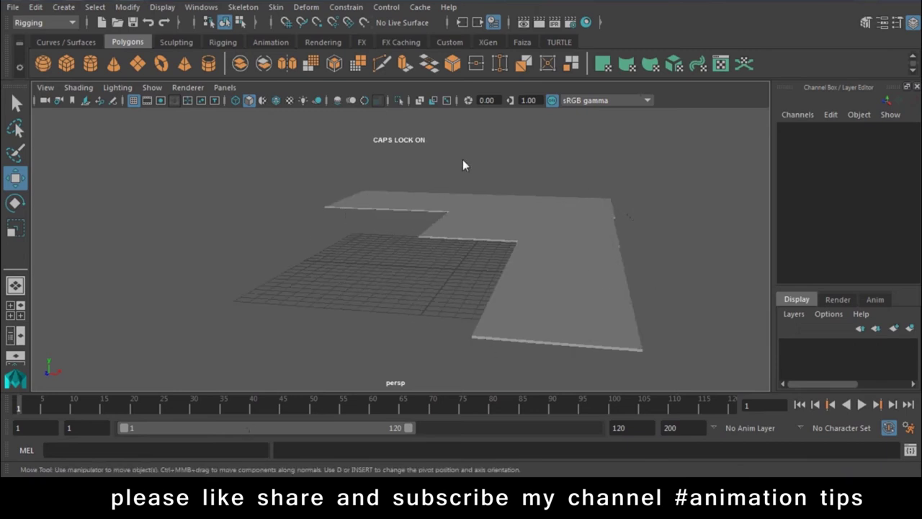
{"action": "left_click_drag", "start_coordinate": [470, 160], "coordinate": [469, 126]}
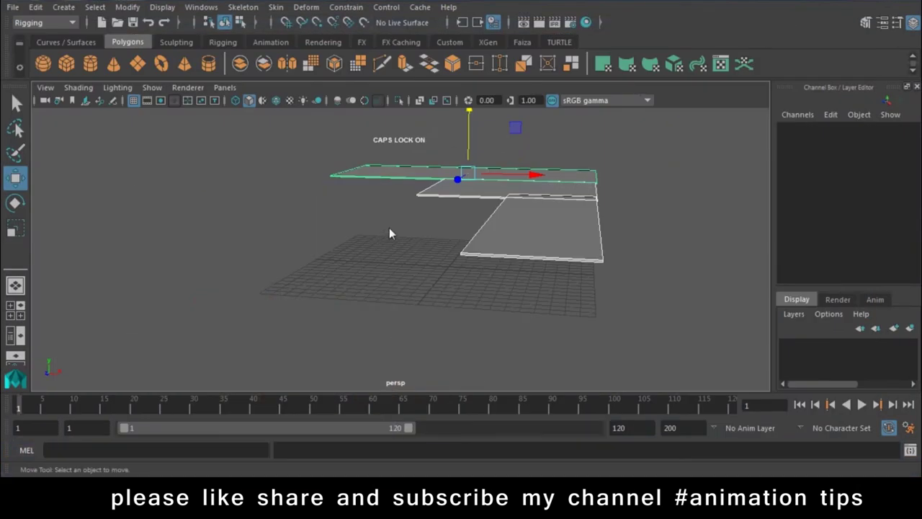
Step: Draw a tall box and move it along X, Y and Z to the walkway slab's corner
{"action": "left_click", "coordinate": [65, 65]}
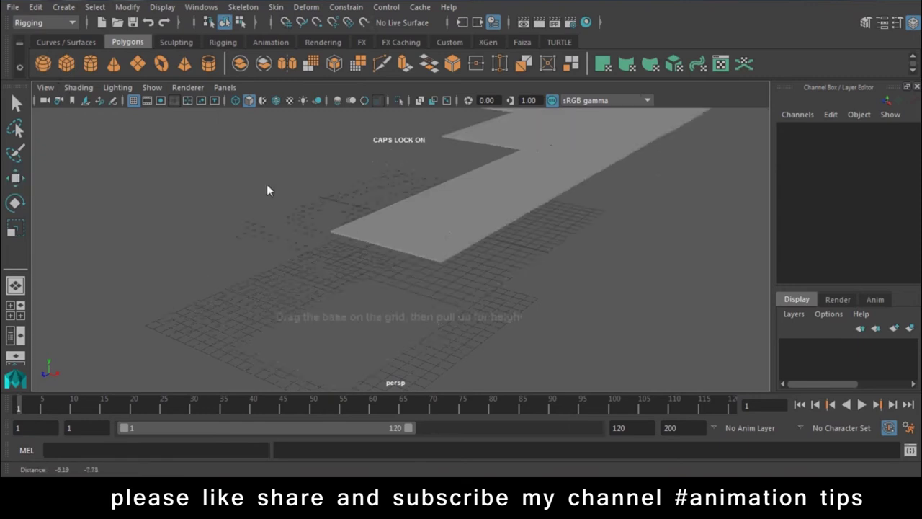
{"action": "left_click_drag", "start_coordinate": [267, 189], "coordinate": [310, 301]}
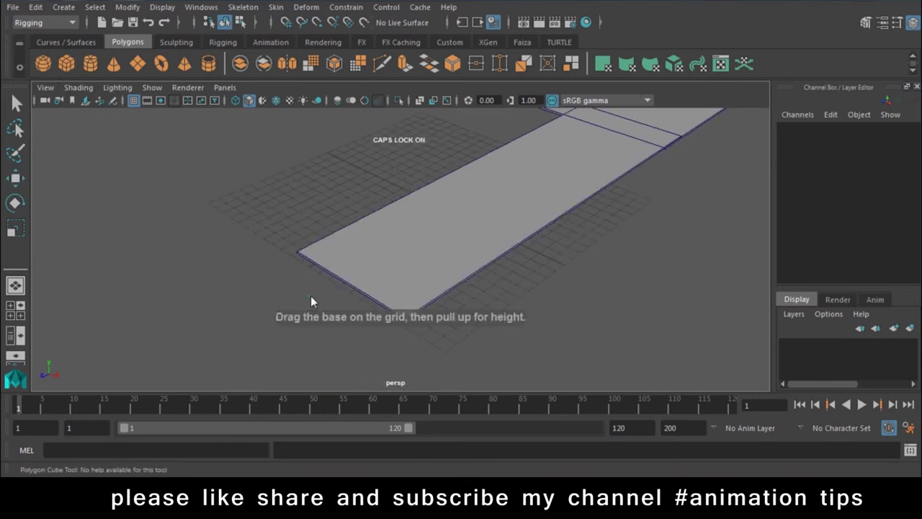
{"action": "left_click_drag", "start_coordinate": [318, 294], "coordinate": [315, 292]}
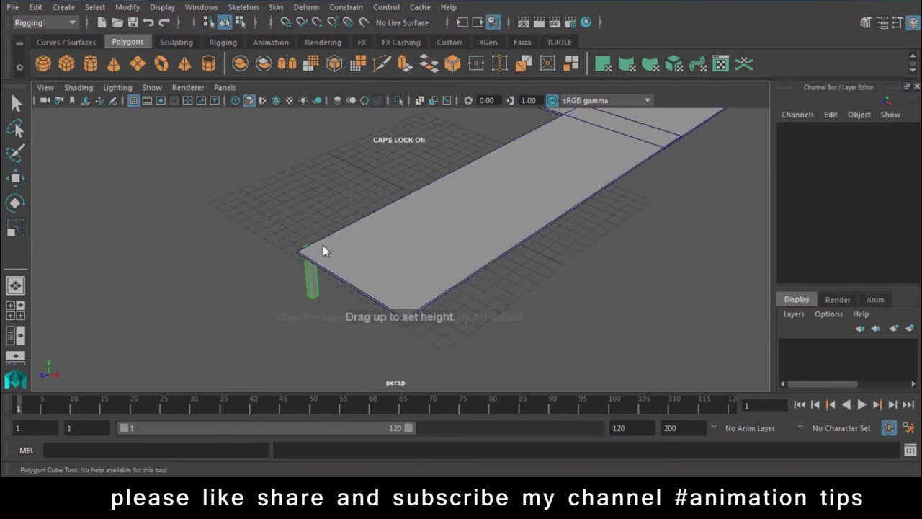
{"action": "left_click", "coordinate": [322, 245]}
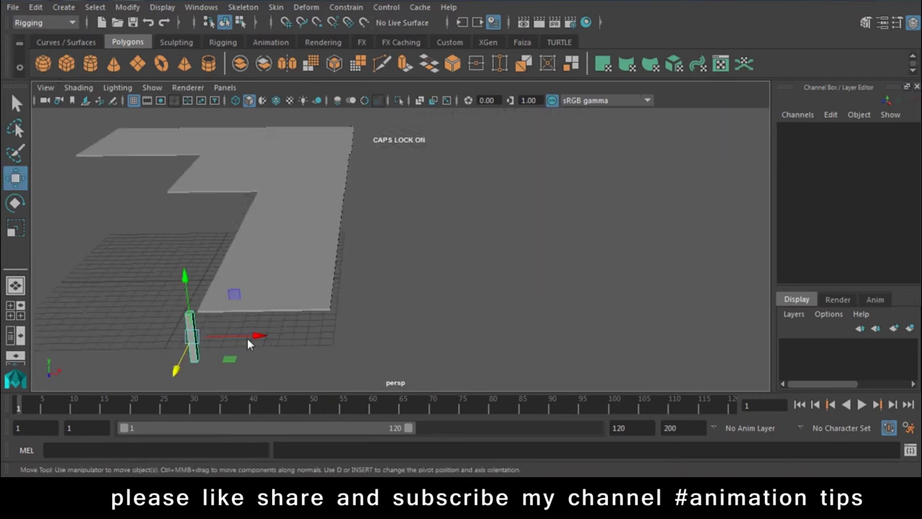
{"action": "left_click_drag", "start_coordinate": [247, 337], "coordinate": [262, 335]}
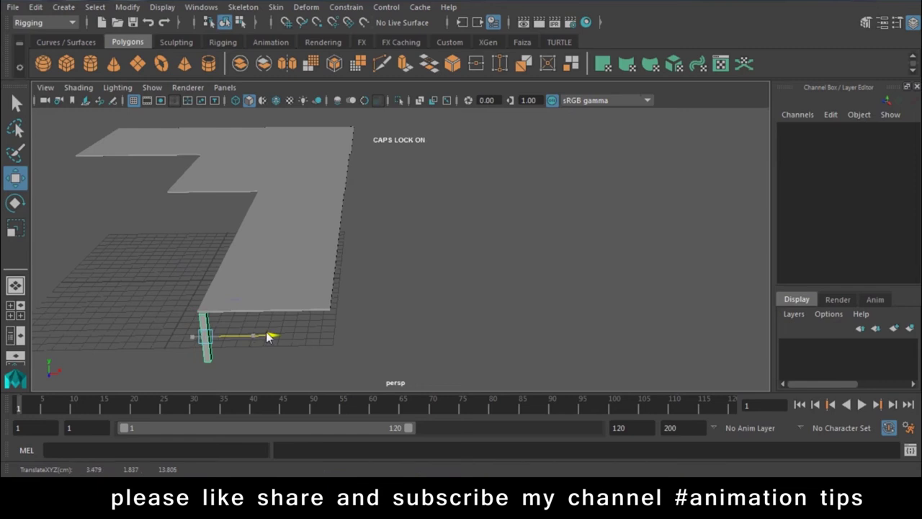
{"action": "mouse_move", "coordinate": [205, 286]}
{"action": "left_mouse_down"}
{"action": "mouse_move", "coordinate": [203, 180]}
{"action": "mouse_move", "coordinate": [200, 227]}
{"action": "left_mouse_up"}
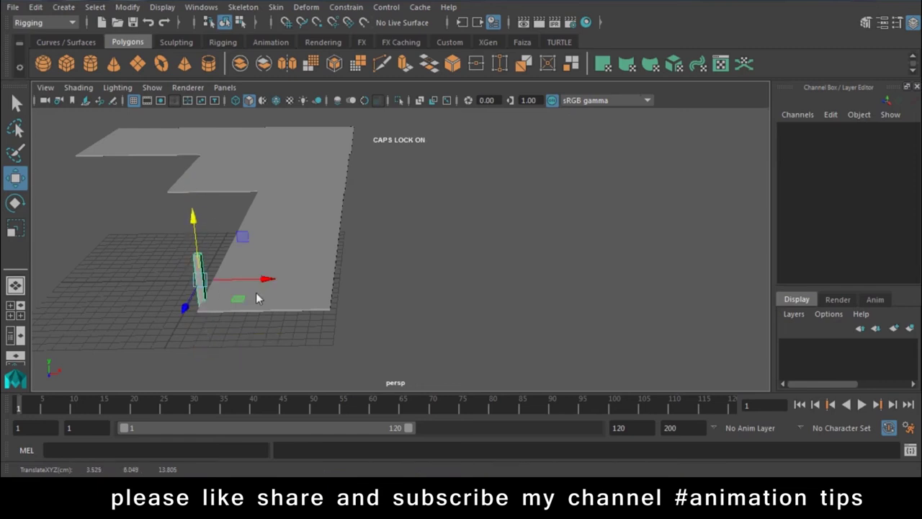
{"action": "left_click_drag", "start_coordinate": [269, 280], "coordinate": [281, 285]}
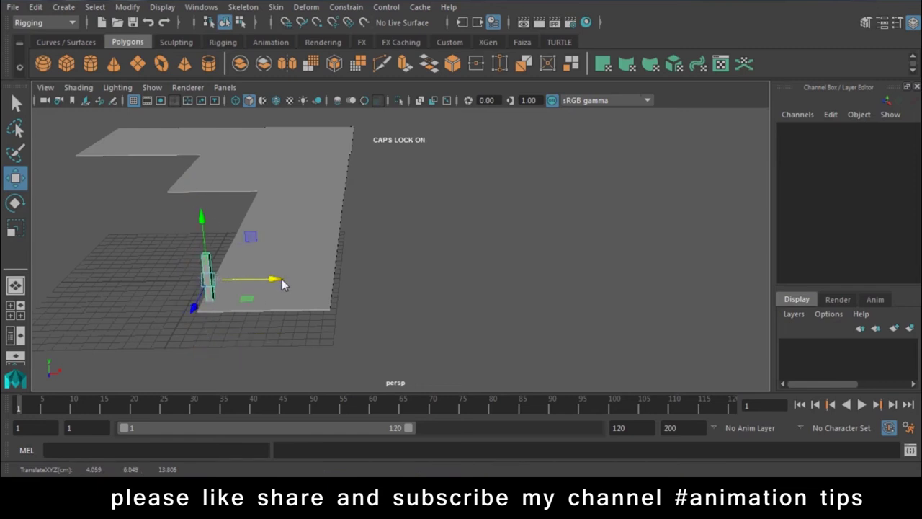
{"action": "key", "text": "f"}
{"action": "mouse_move", "coordinate": [334, 263]}
{"action": "left_mouse_down"}
{"action": "mouse_move", "coordinate": [306, 262]}
{"action": "mouse_move", "coordinate": [212, 227]}
{"action": "mouse_move", "coordinate": [269, 260]}
{"action": "mouse_move", "coordinate": [259, 267]}
{"action": "left_mouse_up"}
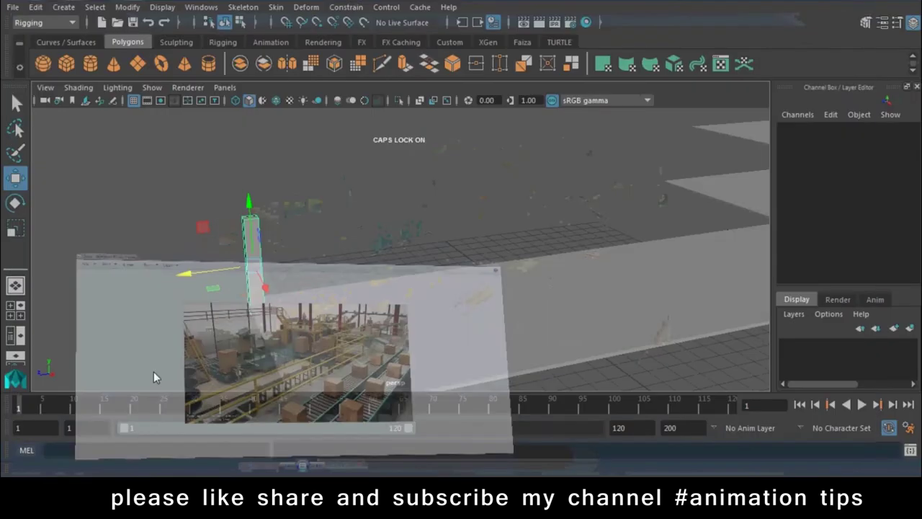
Step: Scale the post thinner and taller and set it along Z at the walkway edge
{"action": "key", "text": "r"}
{"action": "mouse_move", "coordinate": [255, 264]}
{"action": "left_mouse_down", "text": "alt"}
{"action": "mouse_move", "coordinate": [229, 317]}
{"action": "mouse_move", "coordinate": [280, 291]}
{"action": "mouse_move", "coordinate": [223, 274]}
{"action": "left_mouse_up", "text": "alt"}
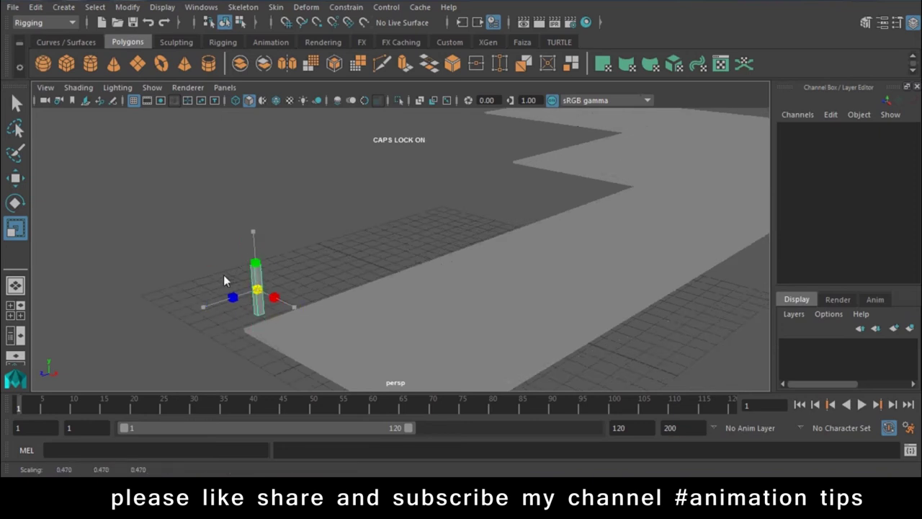
{"action": "left_click_drag", "start_coordinate": [253, 233], "coordinate": [268, 150]}
{"action": "key", "text": "w"}
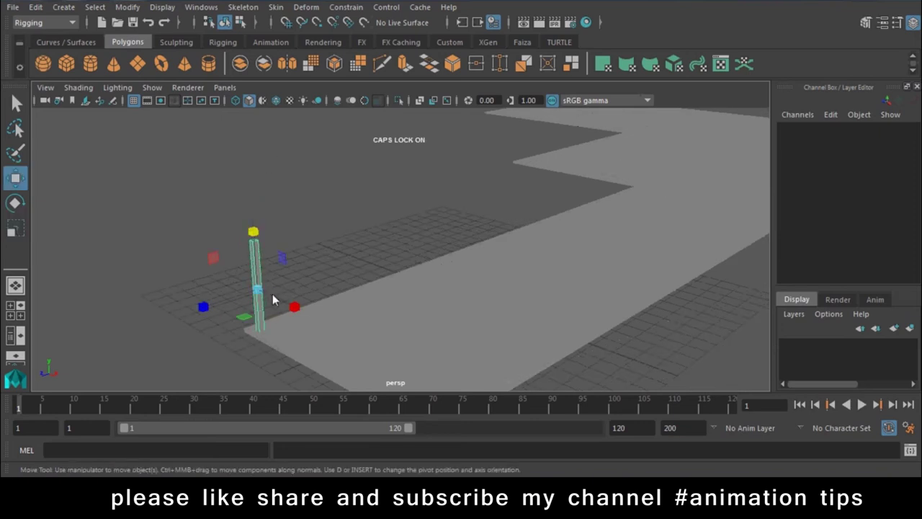
{"action": "mouse_move", "coordinate": [247, 317]}
{"action": "left_mouse_down", "text": "alt"}
{"action": "mouse_move", "coordinate": [263, 322]}
{"action": "mouse_move", "coordinate": [192, 308]}
{"action": "mouse_move", "coordinate": [313, 301]}
{"action": "left_mouse_up", "text": "alt"}
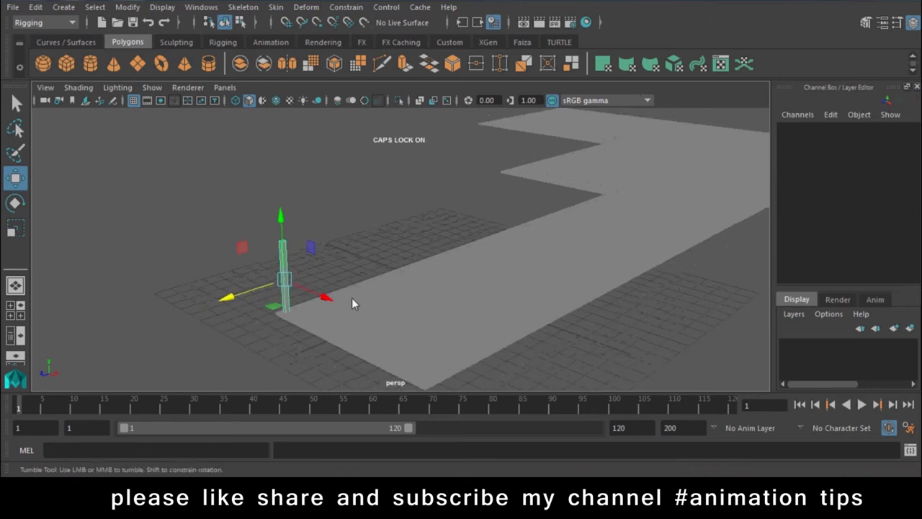
Step: Duplicate the post twice, spacing the copies along the edge and around the first corner
{"action": "key", "text": "ctrl+d"}
{"action": "mouse_move", "coordinate": [239, 265]}
{"action": "left_mouse_down"}
{"action": "mouse_move", "coordinate": [305, 263]}
{"action": "mouse_move", "coordinate": [506, 320]}
{"action": "mouse_move", "coordinate": [371, 291]}
{"action": "left_mouse_up"}
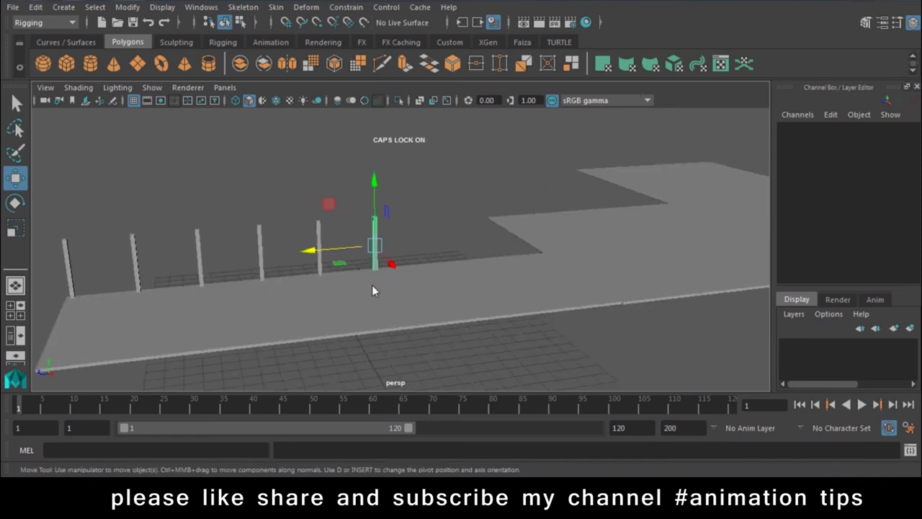
{"action": "key", "text": "ctrl+d"}
{"action": "mouse_move", "coordinate": [507, 312]}
{"action": "left_mouse_down", "text": "alt"}
{"action": "mouse_move", "coordinate": [572, 279]}
{"action": "mouse_move", "coordinate": [464, 294]}
{"action": "mouse_move", "coordinate": [438, 254]}
{"action": "mouse_move", "coordinate": [411, 301]}
{"action": "mouse_move", "coordinate": [361, 204]}
{"action": "mouse_move", "coordinate": [498, 218]}
{"action": "left_mouse_up", "text": "alt"}
{"action": "mouse_move", "coordinate": [498, 218]}
{"action": "middle_mouse_down", "text": "alt"}
{"action": "mouse_move", "coordinate": [290, 302]}
{"action": "mouse_move", "coordinate": [410, 270]}
{"action": "middle_mouse_up", "text": "alt"}
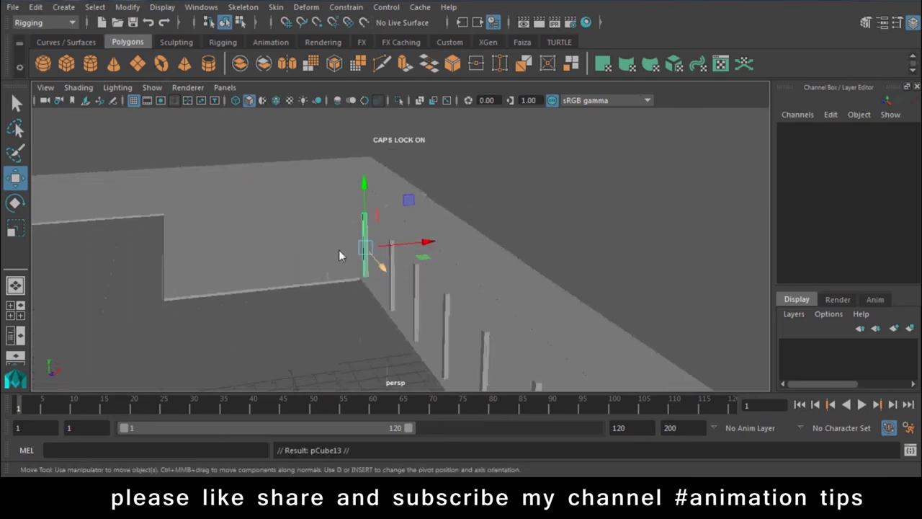
{"action": "left_click_drag", "start_coordinate": [425, 245], "coordinate": [355, 249]}
{"action": "mouse_move", "coordinate": [144, 320]}
{"action": "left_mouse_down", "text": "alt"}
{"action": "mouse_move", "coordinate": [350, 302]}
{"action": "mouse_move", "coordinate": [494, 220]}
{"action": "mouse_move", "coordinate": [440, 241]}
{"action": "mouse_move", "coordinate": [472, 239]}
{"action": "left_mouse_up", "text": "alt"}
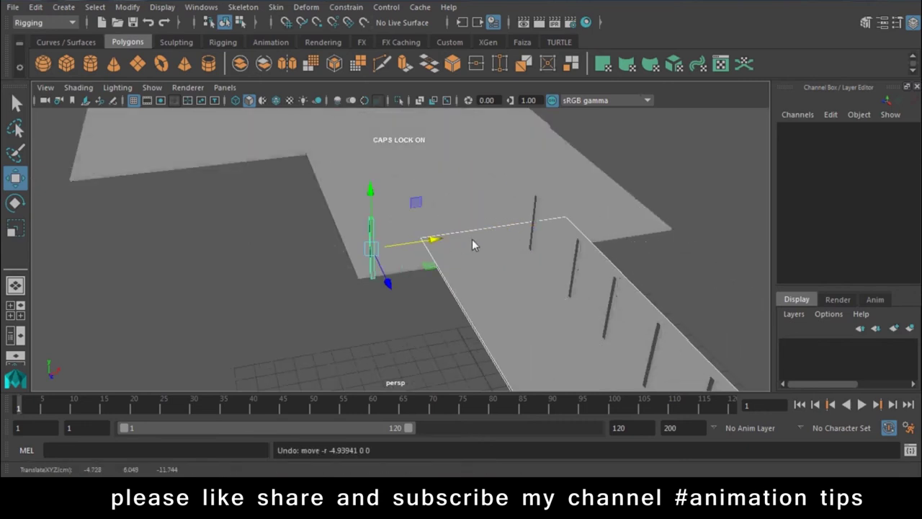
{"action": "left_click_drag", "start_coordinate": [467, 319], "coordinate": [531, 241], "text": "alt"}
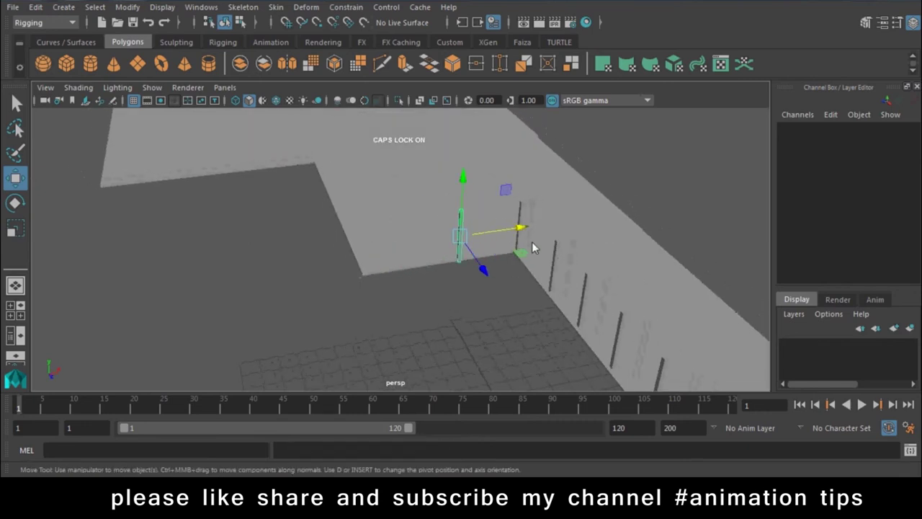
{"action": "left_click_drag", "start_coordinate": [432, 240], "coordinate": [430, 242]}
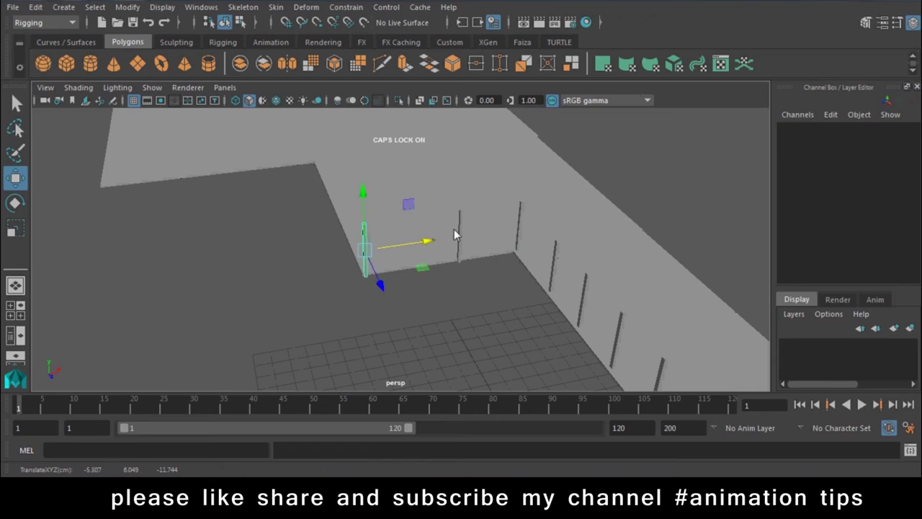
{"action": "mouse_move", "coordinate": [469, 274]}
{"action": "left_mouse_down", "text": "alt"}
{"action": "mouse_move", "coordinate": [525, 232]}
{"action": "mouse_move", "coordinate": [475, 240]}
{"action": "mouse_move", "coordinate": [494, 321]}
{"action": "left_mouse_up", "text": "alt"}
{"action": "mouse_move", "coordinate": [534, 229]}
{"action": "left_mouse_down"}
{"action": "mouse_move", "coordinate": [545, 229]}
{"action": "mouse_move", "coordinate": [465, 292]}
{"action": "mouse_move", "coordinate": [446, 270]}
{"action": "mouse_move", "coordinate": [636, 221]}
{"action": "left_mouse_up"}
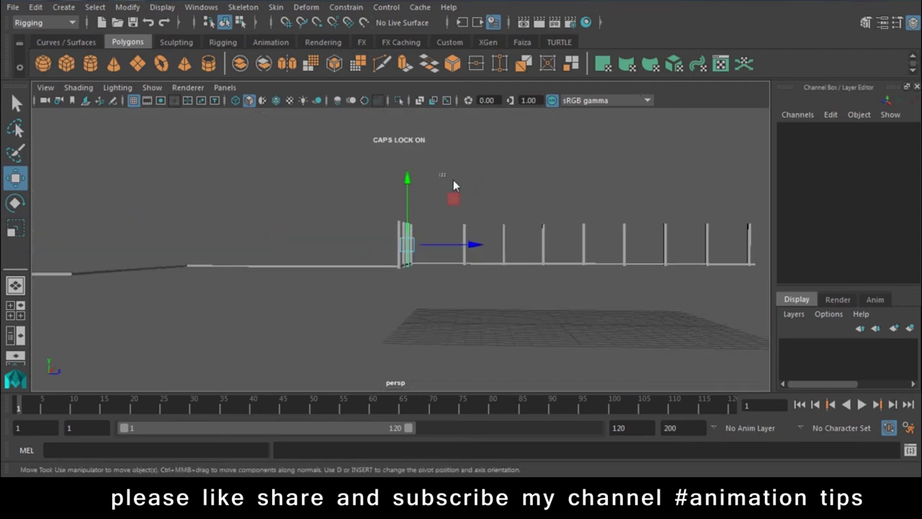
Step: Move the selected posts over to line the left walkway section
{"action": "left_click_drag", "start_coordinate": [732, 246], "coordinate": [671, 261], "text": "alt"}
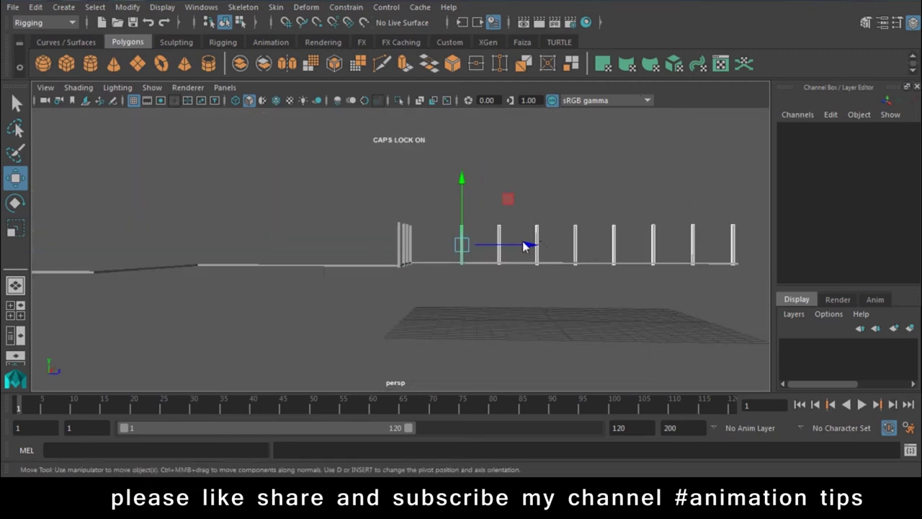
{"action": "left_click_drag", "start_coordinate": [524, 246], "coordinate": [540, 314], "text": "alt"}
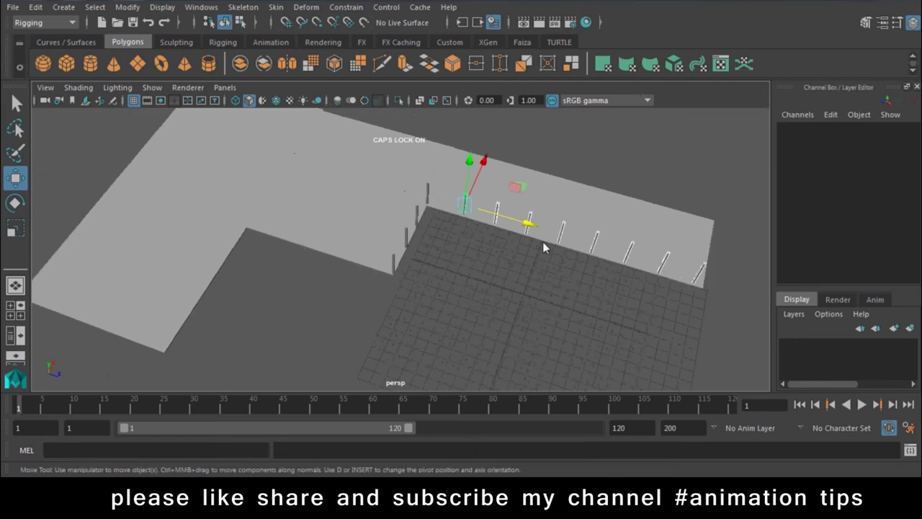
{"action": "mouse_move", "coordinate": [485, 164]}
{"action": "left_mouse_down"}
{"action": "mouse_move", "coordinate": [248, 201]}
{"action": "mouse_move", "coordinate": [208, 193]}
{"action": "left_mouse_up"}
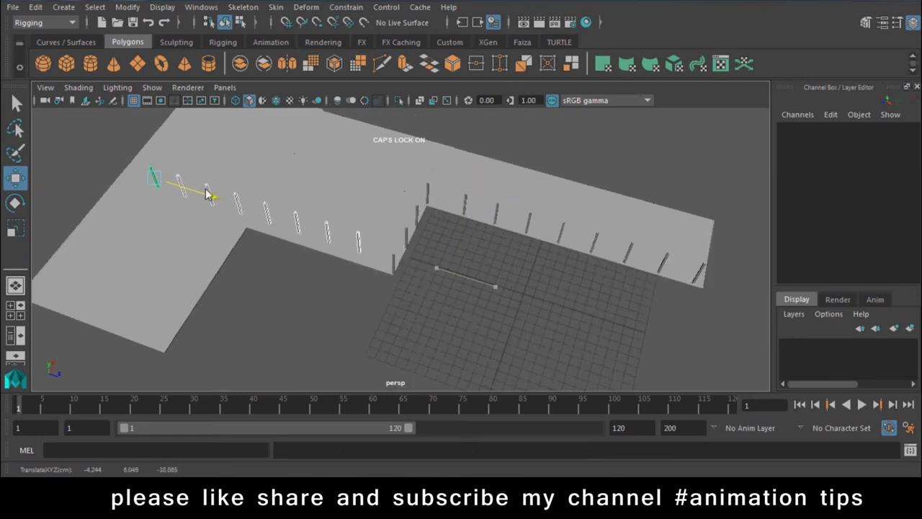
{"action": "left_click_drag", "start_coordinate": [189, 136], "coordinate": [184, 142]}
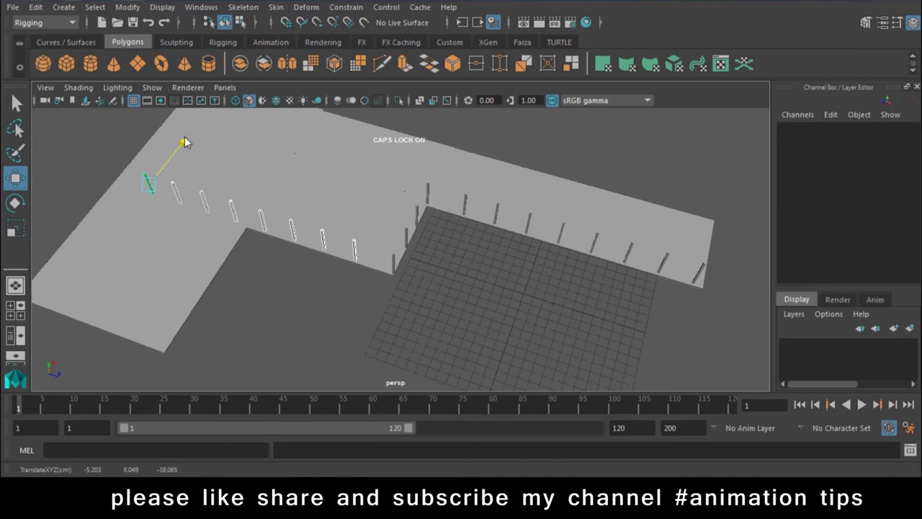
{"action": "middle_click_drag", "start_coordinate": [184, 142], "coordinate": [440, 329], "text": "alt"}
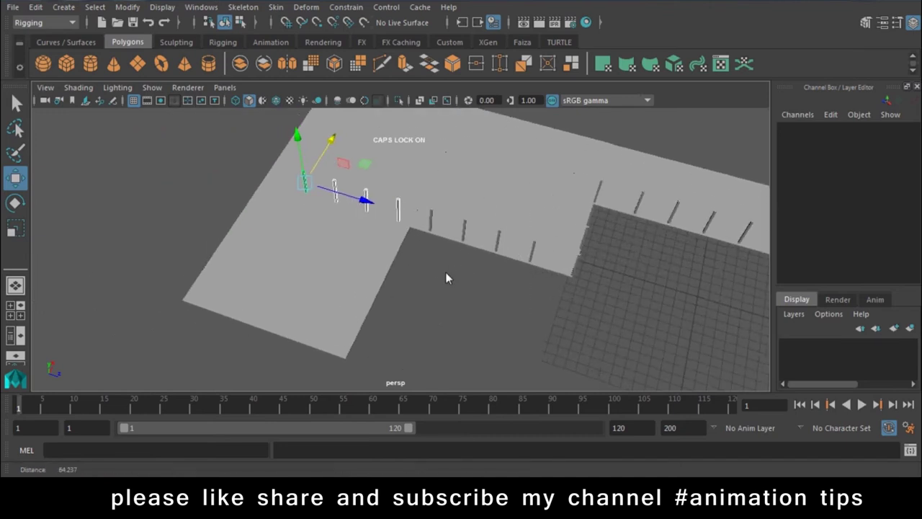
{"action": "mouse_move", "coordinate": [336, 142]}
{"action": "left_mouse_down"}
{"action": "mouse_move", "coordinate": [261, 265]}
{"action": "mouse_move", "coordinate": [274, 257]}
{"action": "left_mouse_up"}
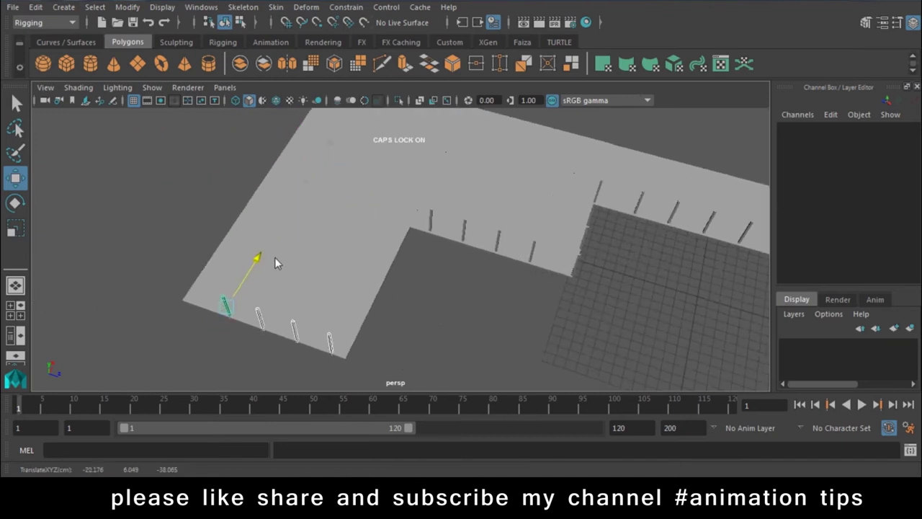
{"action": "mouse_move", "coordinate": [305, 325]}
{"action": "left_mouse_down"}
{"action": "mouse_move", "coordinate": [285, 327]}
{"action": "mouse_move", "coordinate": [650, 273]}
{"action": "mouse_move", "coordinate": [558, 306]}
{"action": "mouse_move", "coordinate": [606, 336]}
{"action": "mouse_move", "coordinate": [515, 243]}
{"action": "left_mouse_up"}
Step: Duplicate the corner post twice, placing copies at the wall corner and along the edge
{"action": "left_click", "coordinate": [575, 302]}
{"action": "key", "text": "ctrl+d"}
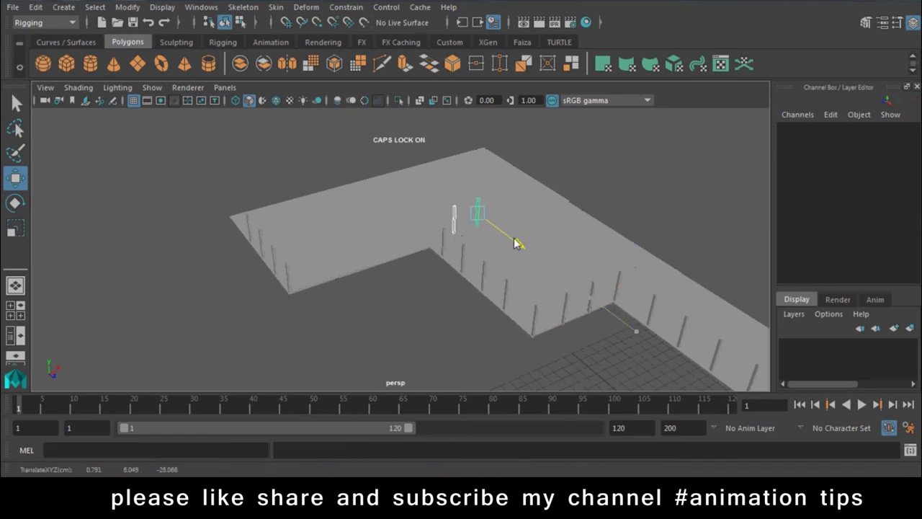
{"action": "left_click_drag", "start_coordinate": [526, 199], "coordinate": [409, 230]}
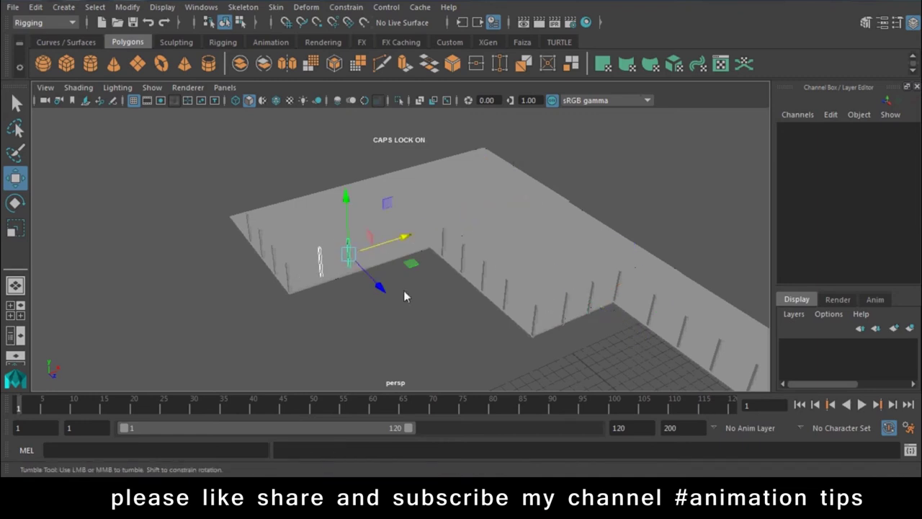
{"action": "left_click_drag", "start_coordinate": [403, 290], "coordinate": [569, 367], "text": "alt"}
{"action": "mouse_move", "coordinate": [467, 275]}
{"action": "left_mouse_down"}
{"action": "mouse_move", "coordinate": [455, 278]}
{"action": "mouse_move", "coordinate": [426, 259]}
{"action": "left_mouse_up"}
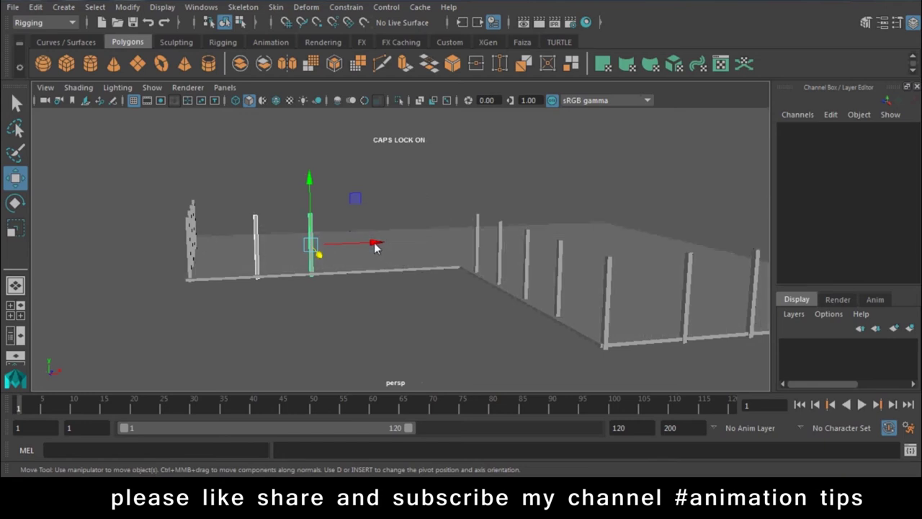
{"action": "key", "text": "ctrl+d"}
{"action": "mouse_move", "coordinate": [374, 247]}
{"action": "left_mouse_down"}
{"action": "mouse_move", "coordinate": [488, 238]}
{"action": "mouse_move", "coordinate": [506, 295]}
{"action": "mouse_move", "coordinate": [507, 337]}
{"action": "mouse_move", "coordinate": [455, 311]}
{"action": "left_mouse_up"}
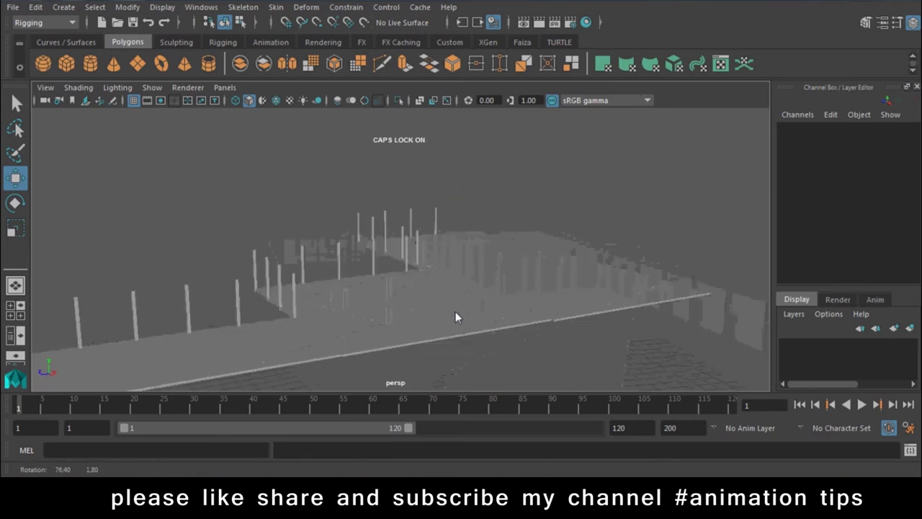
{"action": "middle_click_drag", "start_coordinate": [455, 311], "coordinate": [425, 319], "text": "alt"}
{"action": "left_click_drag", "start_coordinate": [424, 318], "coordinate": [524, 274], "text": "alt"}
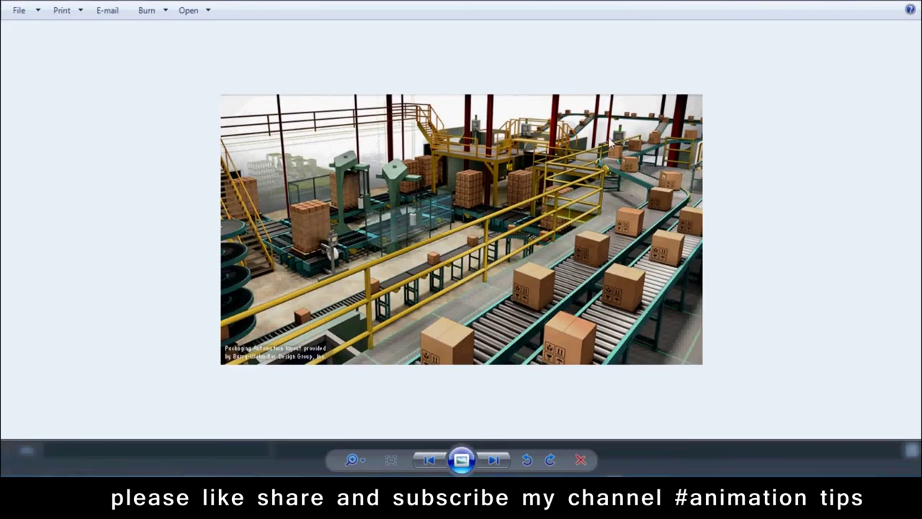
Step: Return to Maya's walkway scene and dismiss the notification area popup
{"action": "left_click", "coordinate": [240, 416]}
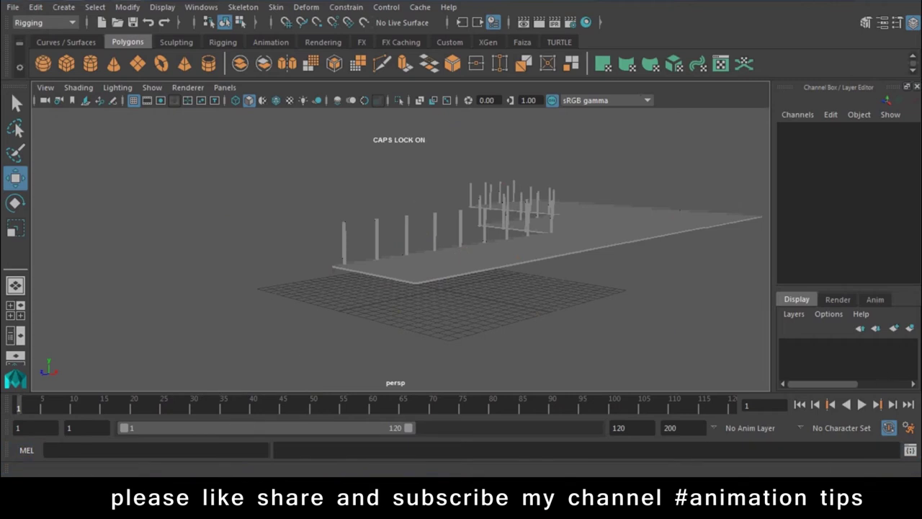
{"action": "left_click", "coordinate": [826, 401]}
{"action": "left_click", "coordinate": [144, 169]}
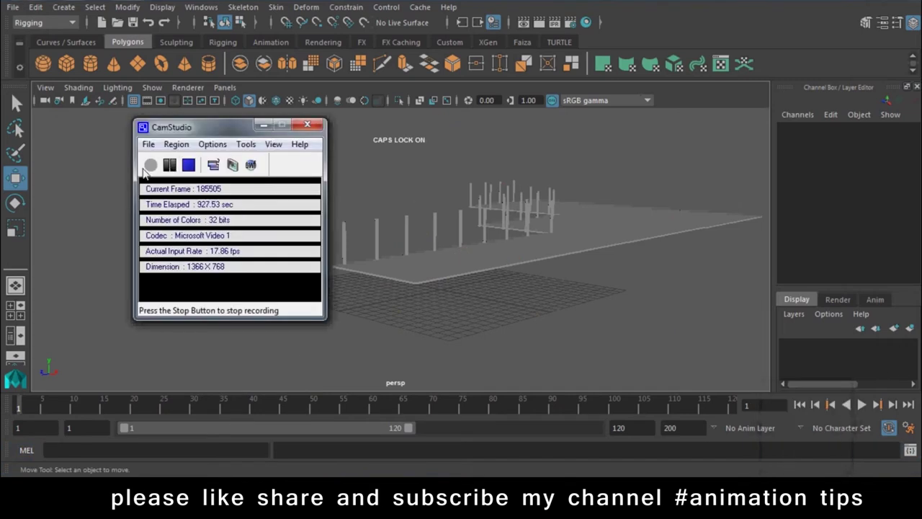
{"action": "mouse_move", "coordinate": [345, 315]}
{"action": "left_mouse_down", "text": "alt"}
{"action": "mouse_move", "coordinate": [432, 322]}
{"action": "mouse_move", "coordinate": [438, 302]}
{"action": "left_mouse_up", "text": "alt"}
Step: Switch the viewport to Top view via the hotbox and frame the whole walkway
{"action": "key", "text": "space"}
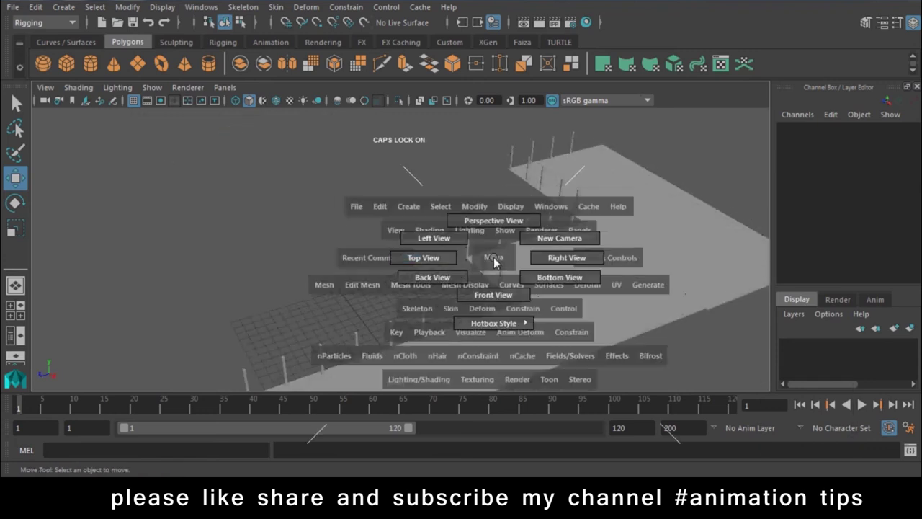
{"action": "left_click_drag", "start_coordinate": [444, 263], "coordinate": [404, 286]}
{"action": "mouse_move", "coordinate": [404, 286]}
{"action": "middle_mouse_down", "text": "alt"}
{"action": "mouse_move", "coordinate": [382, 269]}
{"action": "mouse_move", "coordinate": [342, 189]}
{"action": "mouse_move", "coordinate": [466, 324]}
{"action": "middle_mouse_up", "text": "alt"}
{"action": "mouse_move", "coordinate": [466, 324]}
{"action": "right_mouse_down", "text": "alt"}
{"action": "mouse_move", "coordinate": [464, 252]}
{"action": "mouse_move", "coordinate": [468, 280]}
{"action": "right_mouse_up", "text": "alt"}
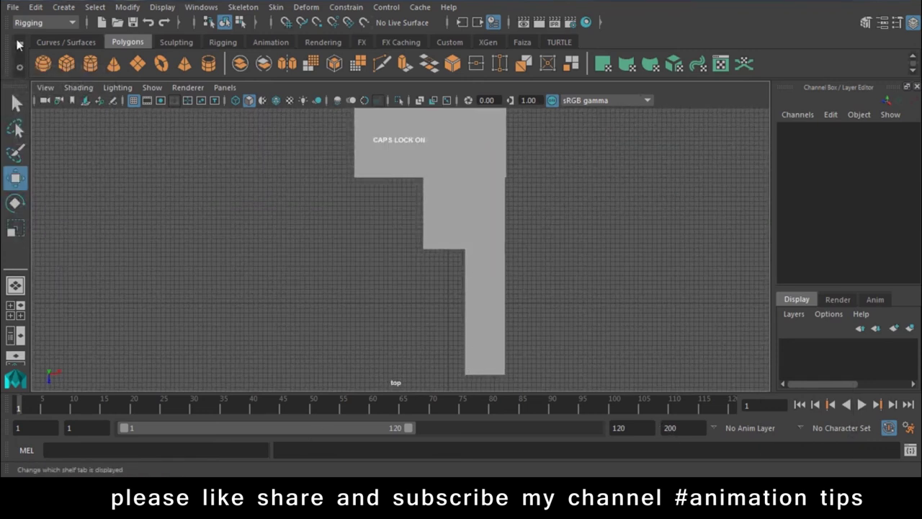
Step: From the Curves/Surfaces shelf, activate the EP Curve Tool and show its settings
{"action": "left_click", "coordinate": [85, 44]}
{"action": "left_click", "coordinate": [96, 66]}
{"action": "scroll", "coordinate": [482, 190], "scroll_direction": "up", "scroll_amount": 3}
{"action": "right_click_drag", "start_coordinate": [482, 190], "coordinate": [484, 234], "text": "alt"}
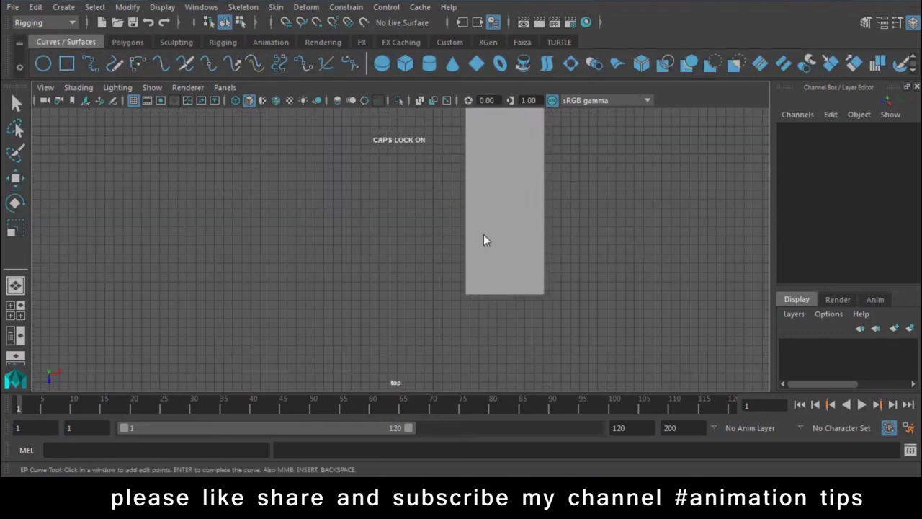
{"action": "middle_click_drag", "start_coordinate": [483, 234], "coordinate": [454, 359], "text": "alt"}
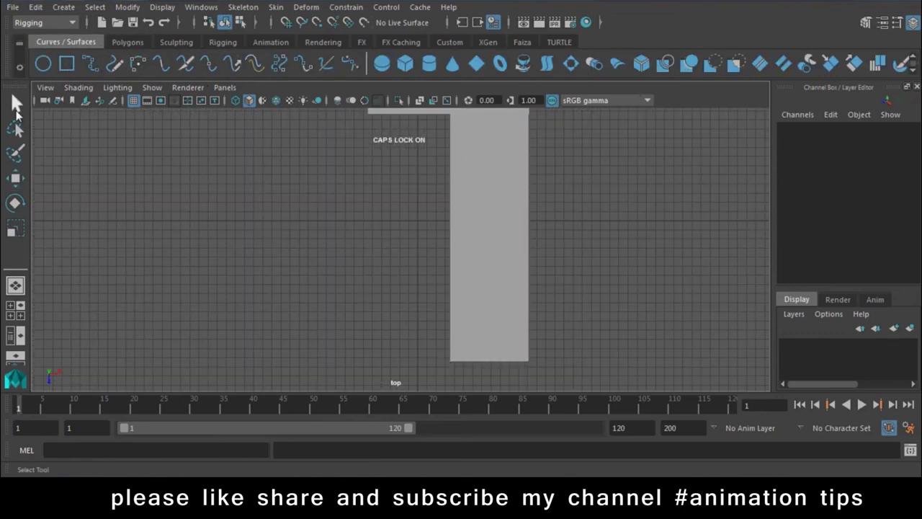
{"action": "double_click", "coordinate": [83, 65]}
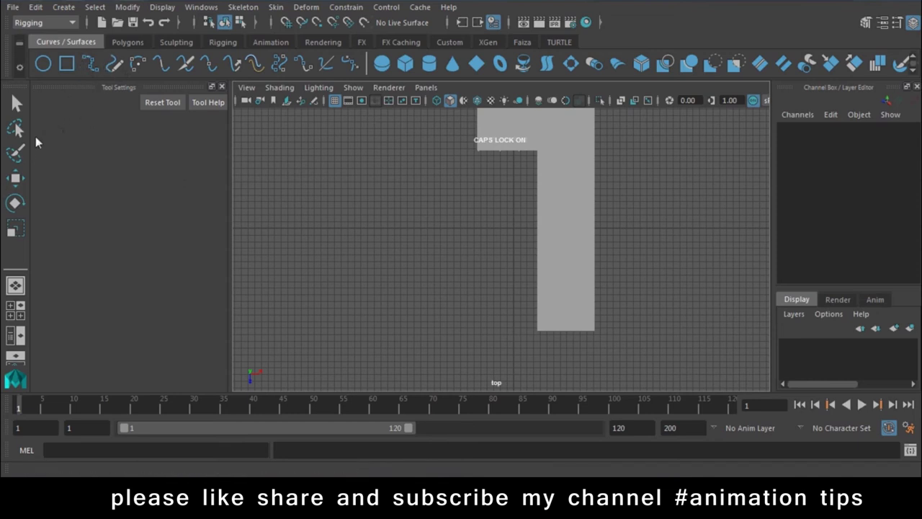
Step: Save the scene to the Desktop as FACTORY.mb using Save Scene As
{"action": "left_click", "coordinate": [13, 6]}
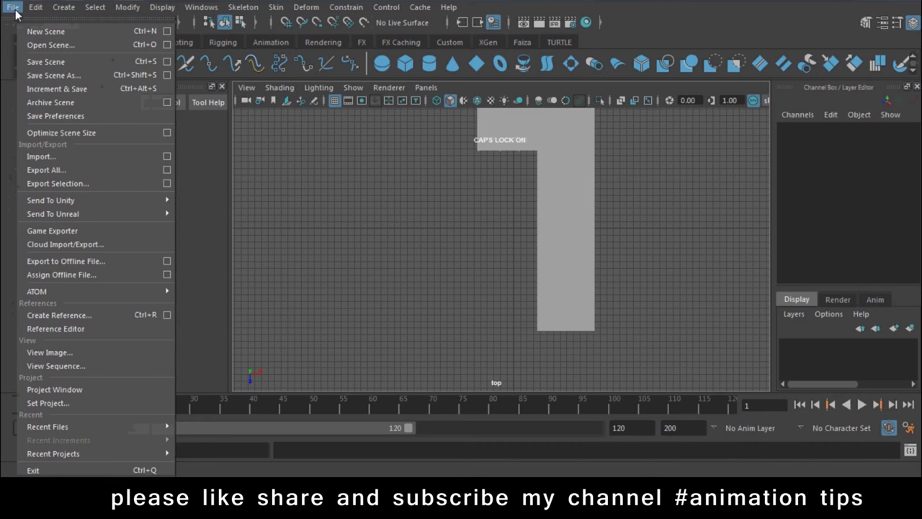
{"action": "left_click", "coordinate": [40, 76]}
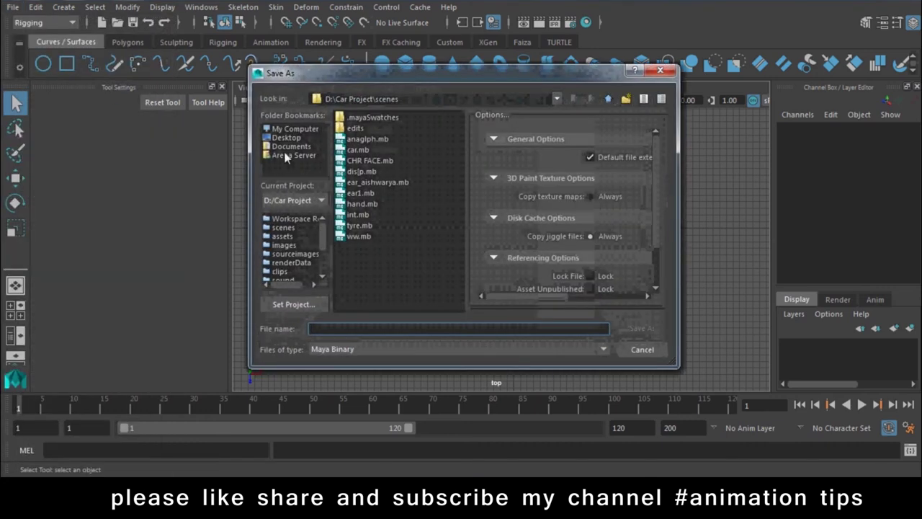
{"action": "left_click", "coordinate": [286, 138]}
{"action": "left_click", "coordinate": [357, 332]}
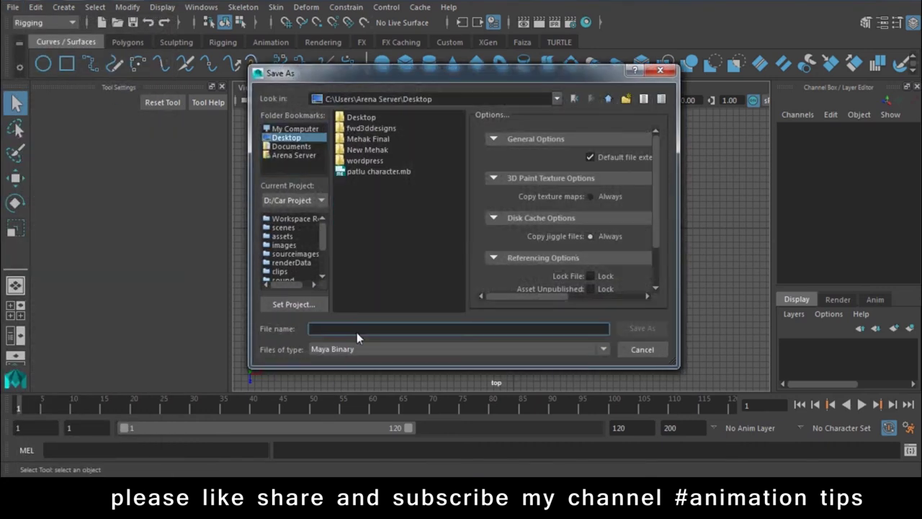
{"action": "type", "text": "FACTRY"}
{"action": "key", "text": "Return"}
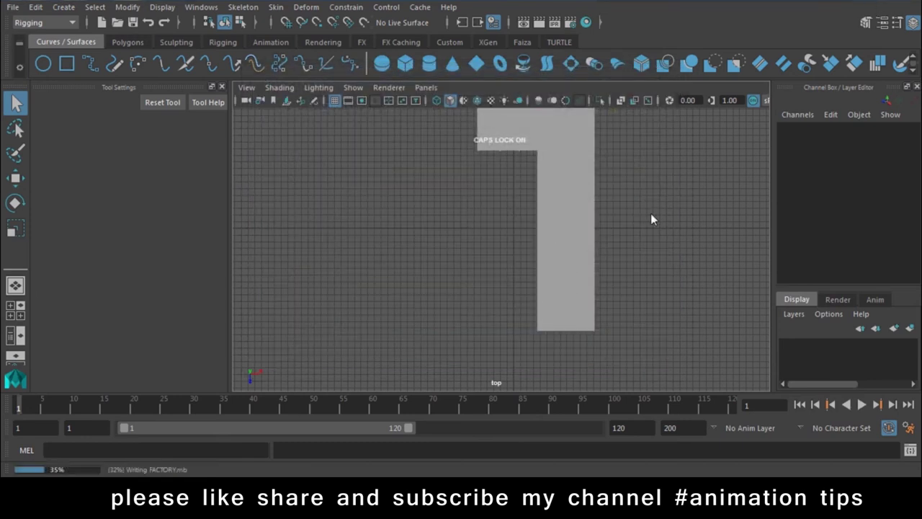
Step: Force-end the maya.exe process in Task Manager and close Task Manager
{"action": "key", "text": "y"}
{"action": "right_click", "coordinate": [537, 497]}
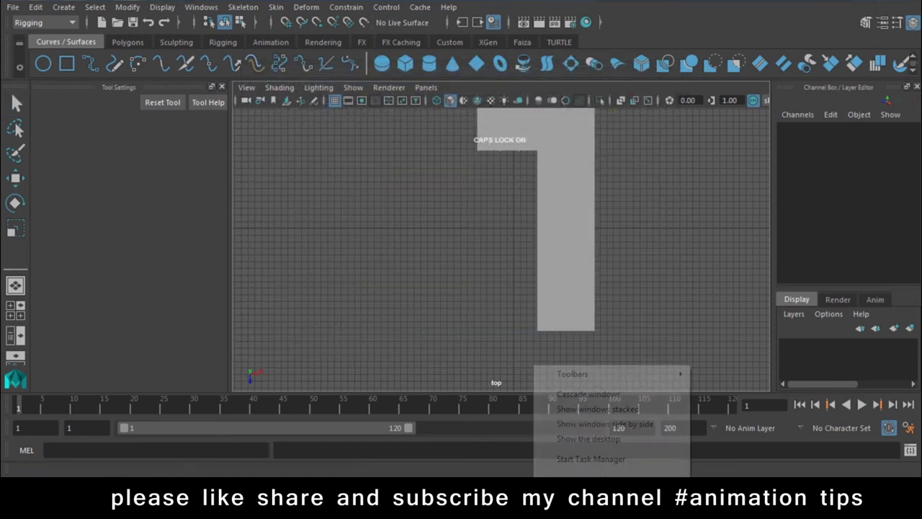
{"action": "left_click", "coordinate": [598, 464]}
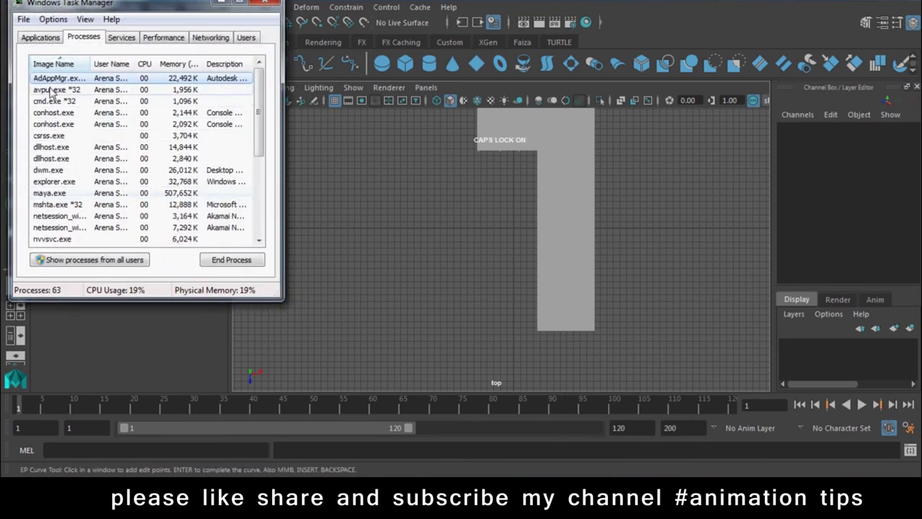
{"action": "left_click", "coordinate": [137, 193]}
{"action": "left_click", "coordinate": [206, 262]}
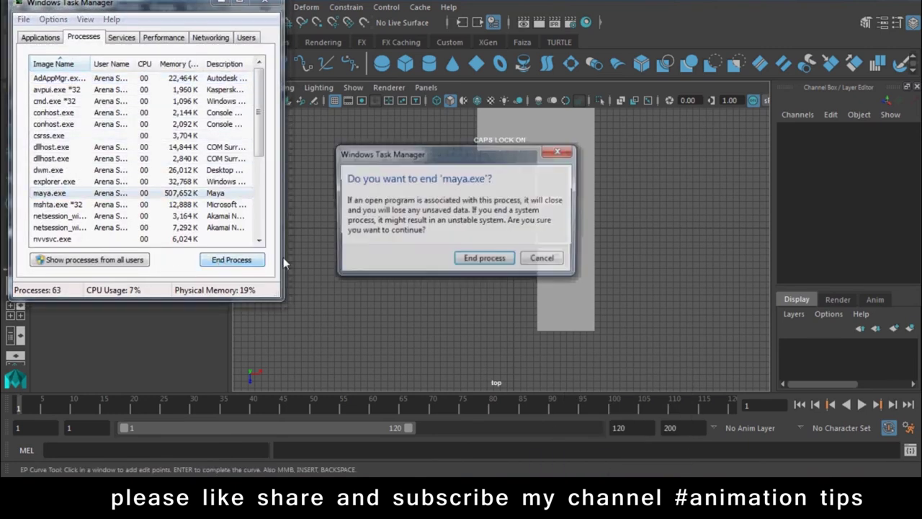
{"action": "left_click", "coordinate": [484, 262]}
{"action": "left_click", "coordinate": [257, 5]}
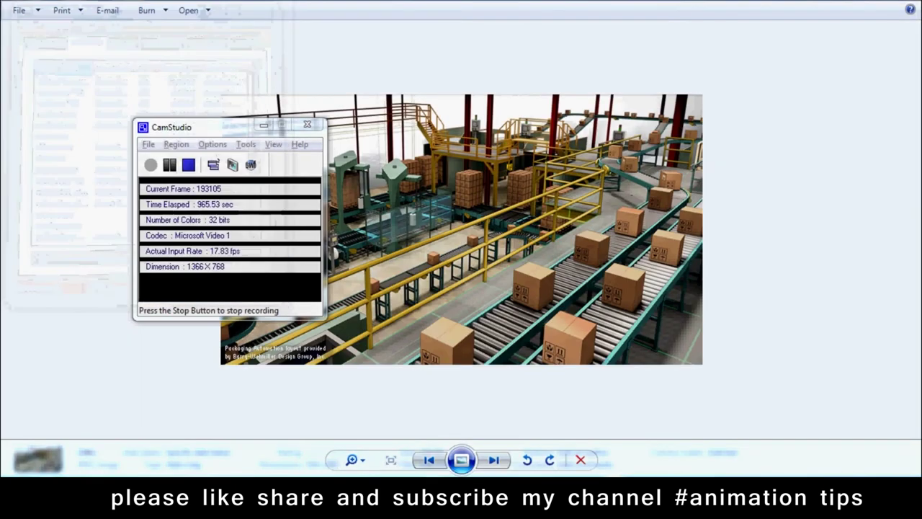
Step: Relaunch Maya 2016 and bring its empty-scene window to the front
{"action": "key", "text": "super"}
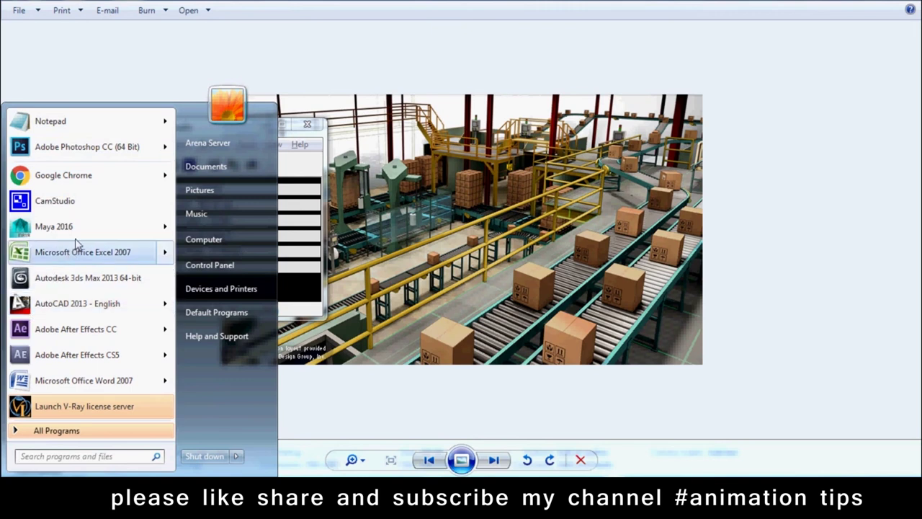
{"action": "key", "text": "Escape"}
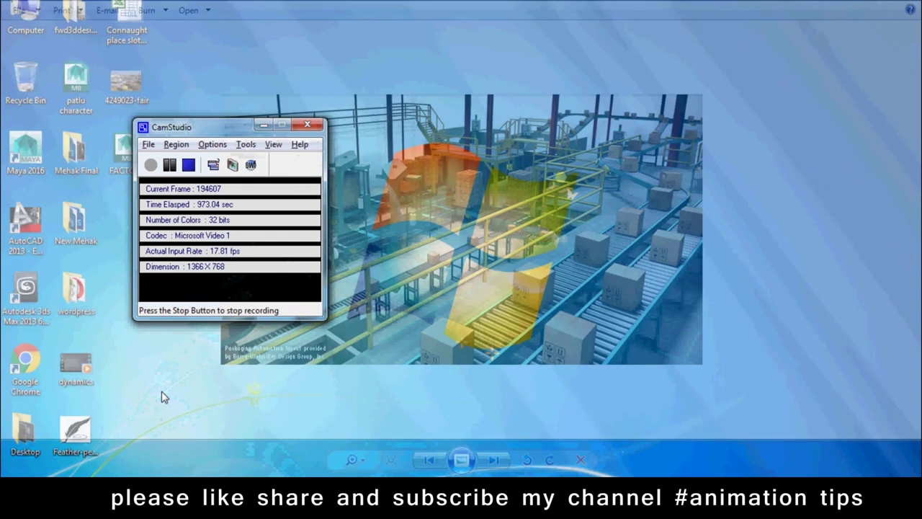
{"action": "mouse_move", "coordinate": [183, 461]}
{"action": "left_click", "coordinate": [160, 392]}
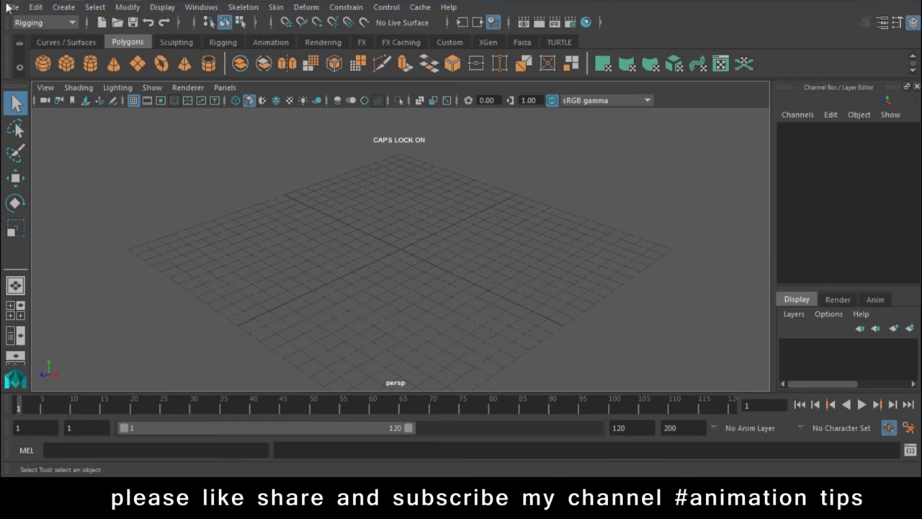
{"action": "left_click", "coordinate": [11, 7]}
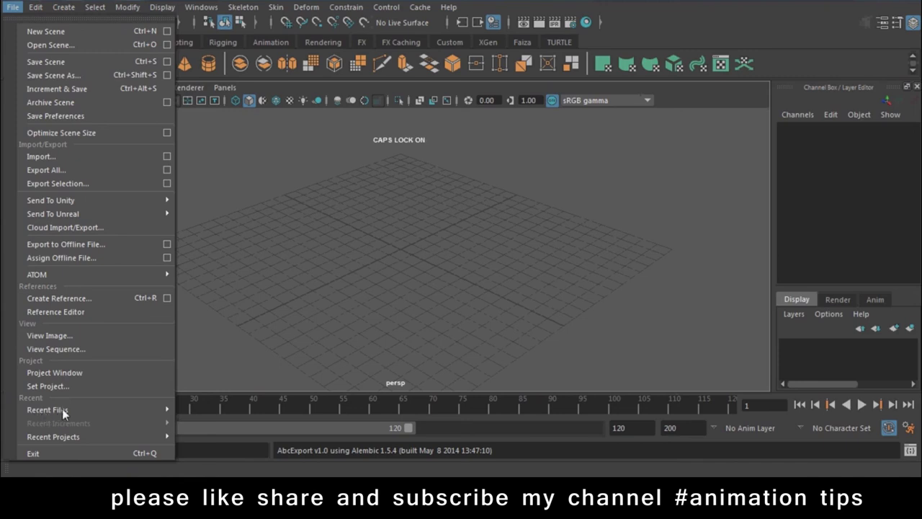
Step: Try reopening a recent scene, then cancel the unsaved-changes warning
{"action": "left_click", "coordinate": [257, 307]}
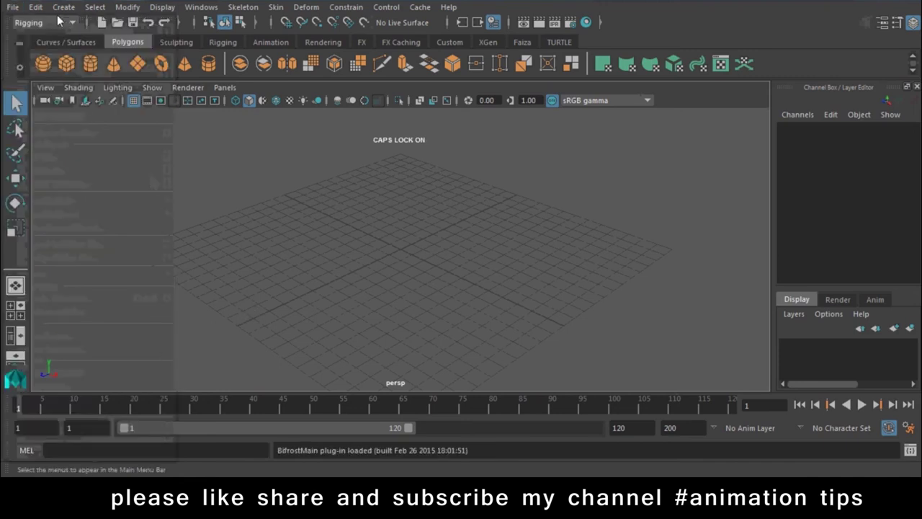
{"action": "left_click", "coordinate": [13, 7]}
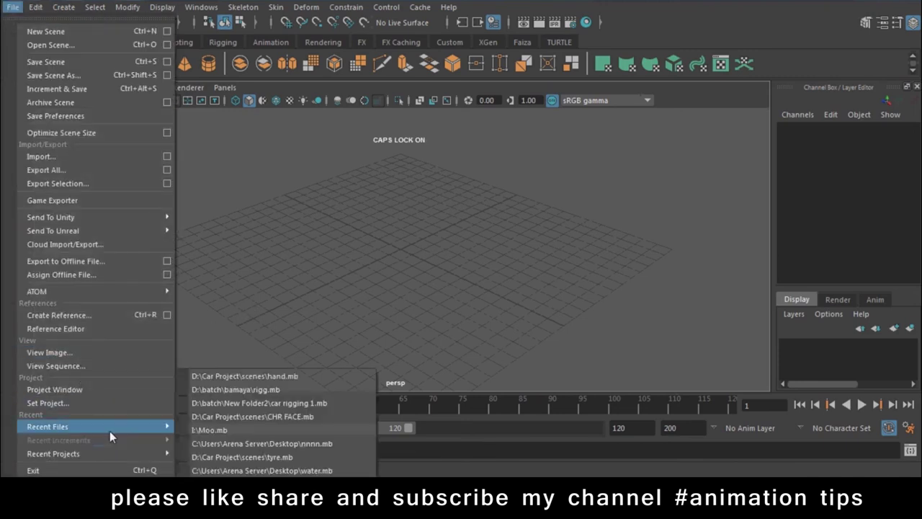
{"action": "left_click", "coordinate": [272, 375]}
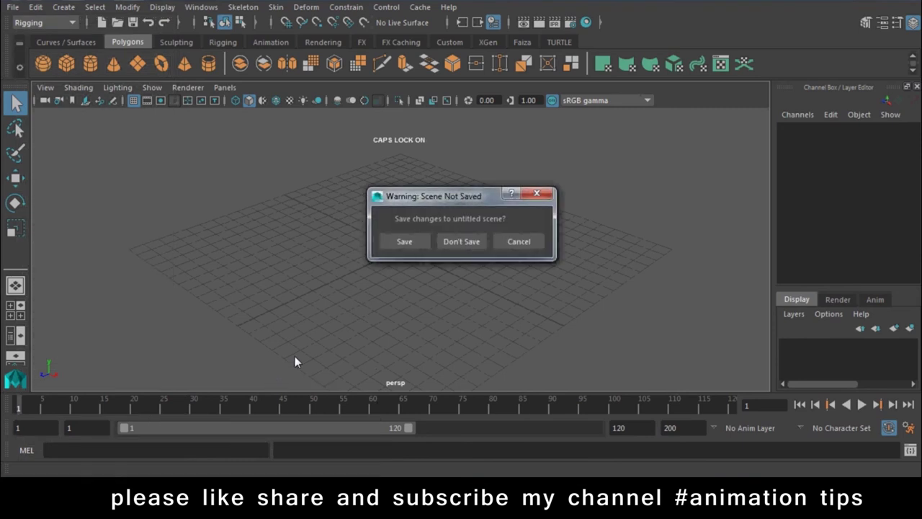
{"action": "left_click", "coordinate": [517, 241]}
Step: Open FACTORY.mb from the Desktop, discarding the empty scene's changes, and show the top view
{"action": "left_click", "coordinate": [13, 6]}
{"action": "left_click", "coordinate": [36, 34]}
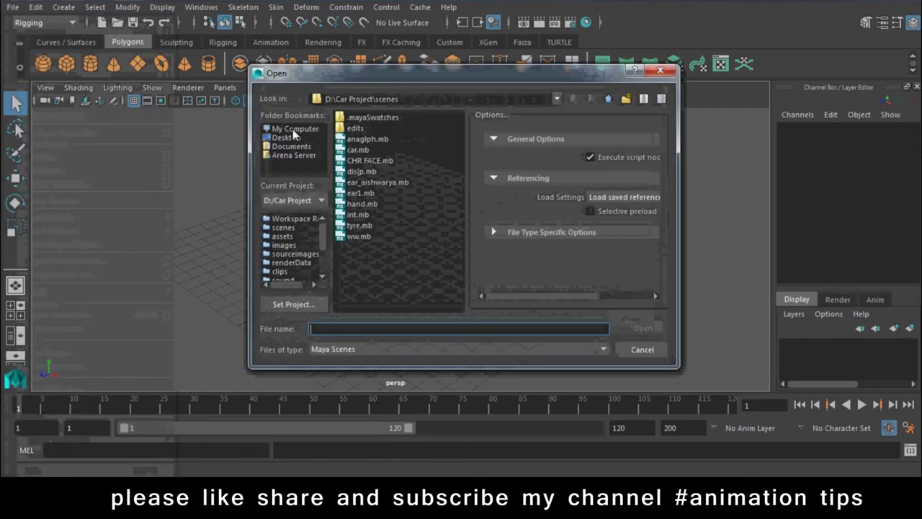
{"action": "left_click", "coordinate": [286, 137]}
{"action": "double_click", "coordinate": [360, 173]}
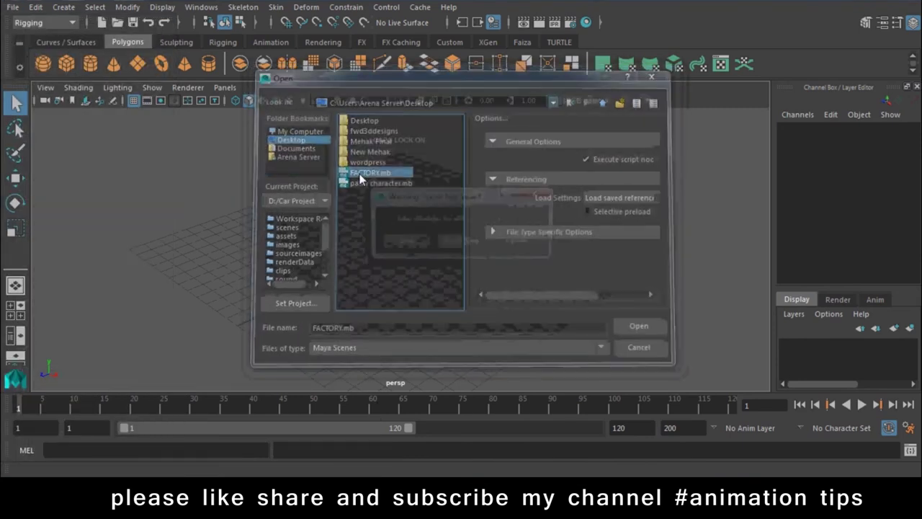
{"action": "left_click", "coordinate": [445, 239]}
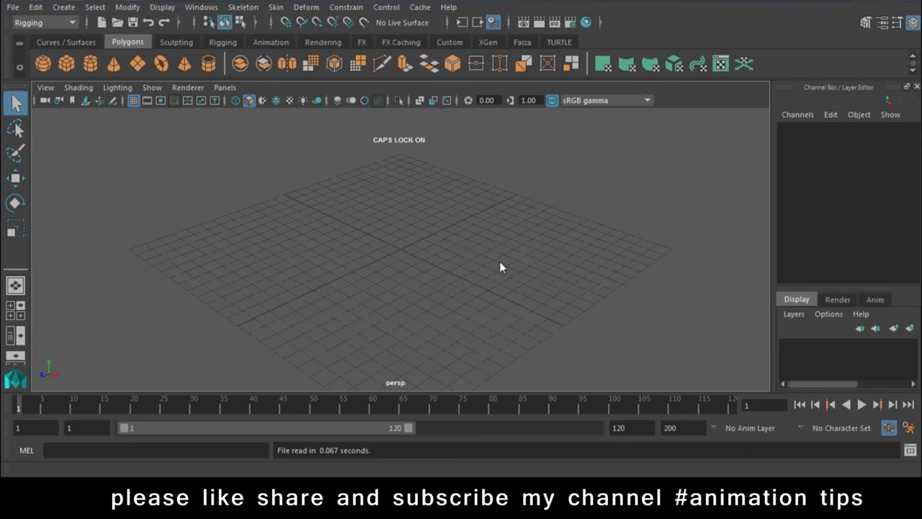
{"action": "key", "text": "Caps_Lock"}
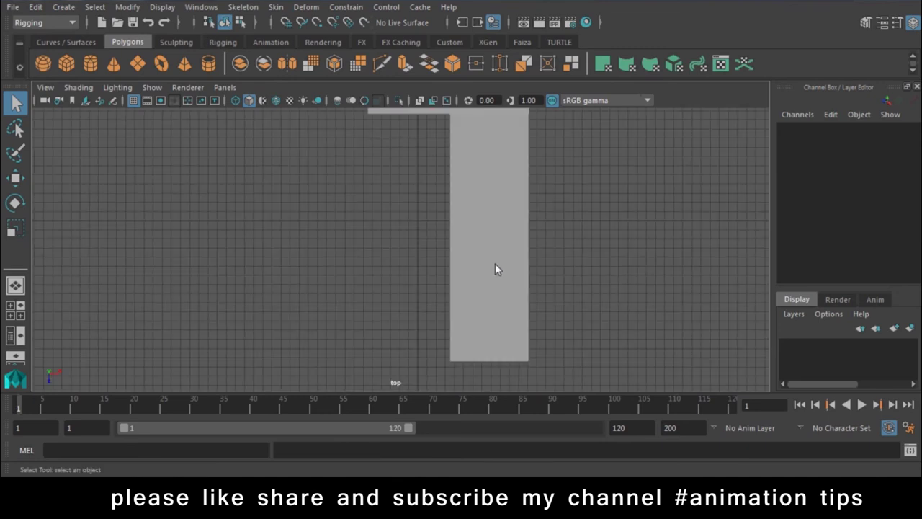
Step: Draw a degree-1 linear EP curve with four points along the walkway edge around the first corner
{"action": "scroll", "coordinate": [495, 262], "scroll_direction": "down", "scroll_amount": 3}
{"action": "scroll", "coordinate": [444, 203], "scroll_direction": "down", "scroll_amount": 1}
{"action": "scroll", "coordinate": [525, 306], "scroll_direction": "down", "scroll_amount": 1}
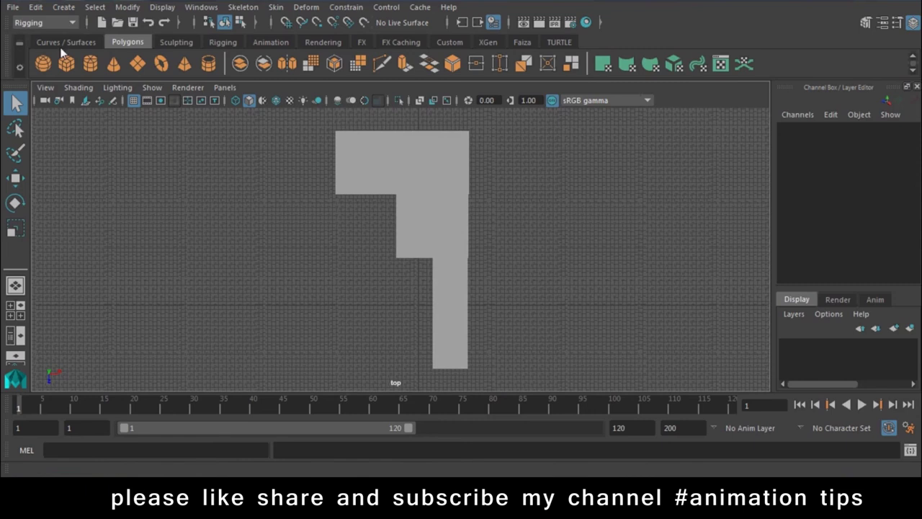
{"action": "left_click", "coordinate": [88, 42]}
{"action": "double_click", "coordinate": [112, 65]}
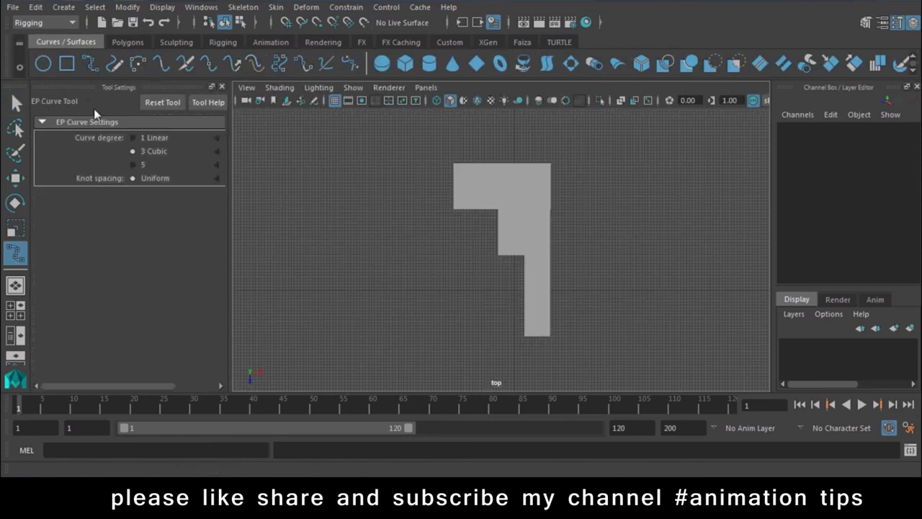
{"action": "left_click", "coordinate": [144, 138]}
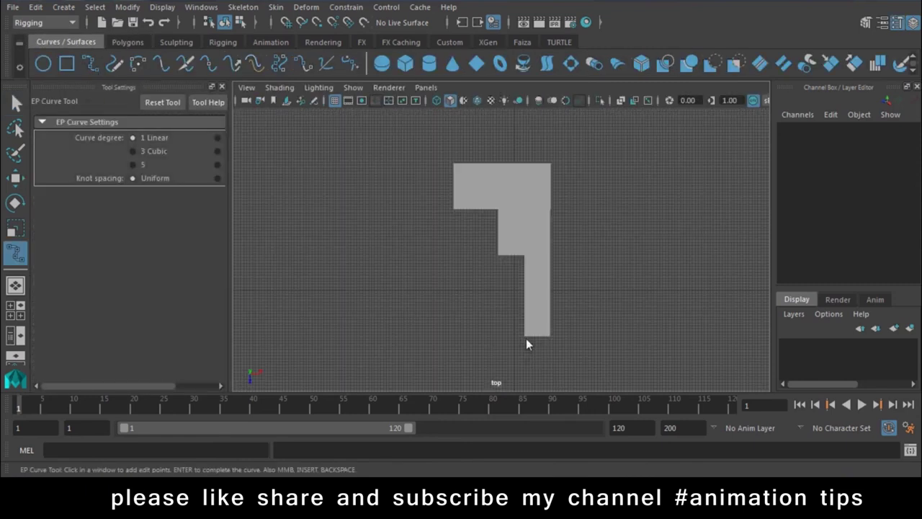
{"action": "left_click", "coordinate": [525, 337]}
{"action": "left_click", "coordinate": [526, 257]}
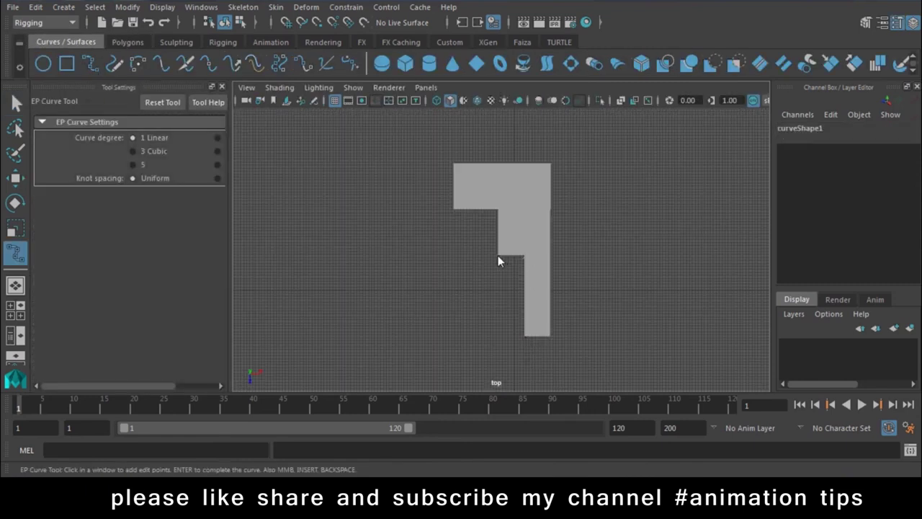
{"action": "left_click", "coordinate": [497, 210]}
{"action": "left_click", "coordinate": [454, 210]}
{"action": "key", "text": "Return"}
{"action": "key", "text": "e"}
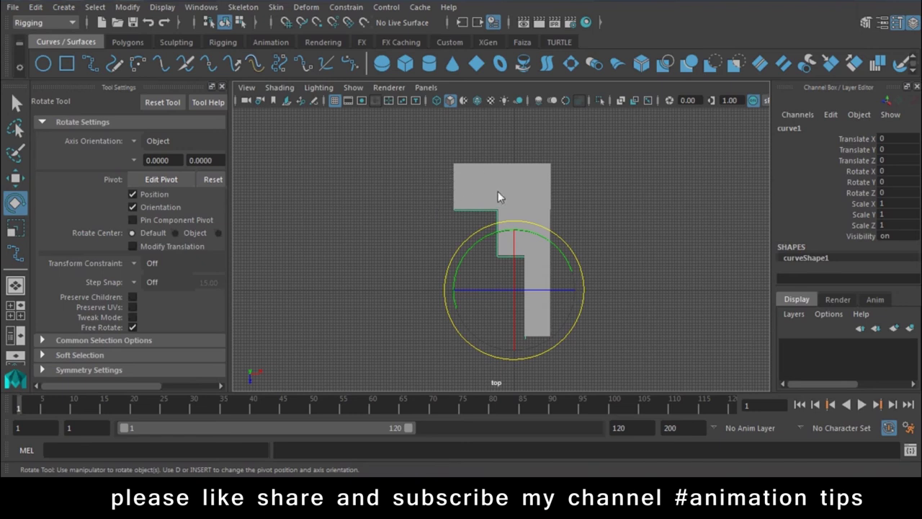
Step: In perspective, raise curve1 to the post tops at Translate Y 7.759, then hide the selection
{"action": "key", "text": "space"}
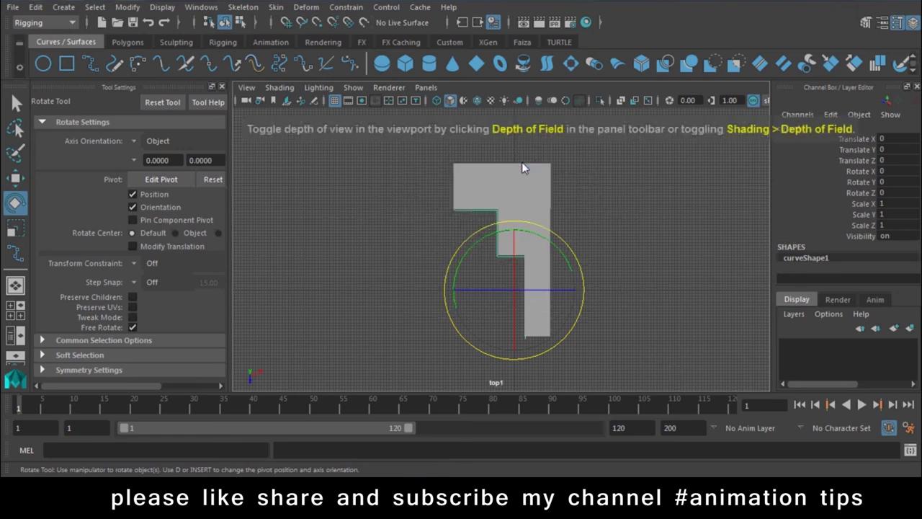
{"action": "key", "text": "w"}
{"action": "left_click_drag", "start_coordinate": [530, 267], "coordinate": [426, 207], "text": "alt"}
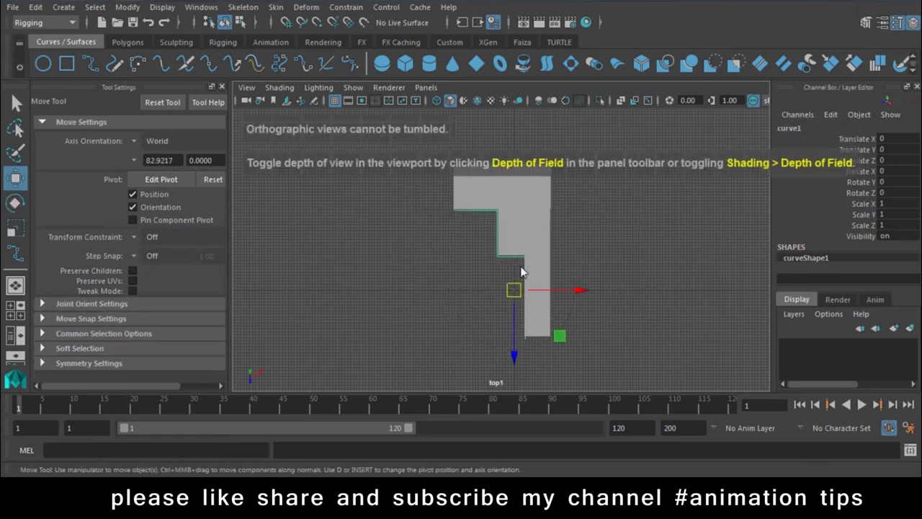
{"action": "key", "text": "space"}
{"action": "left_click_drag", "start_coordinate": [520, 266], "coordinate": [519, 229]}
{"action": "middle_click_drag", "start_coordinate": [578, 302], "coordinate": [600, 264], "text": "alt"}
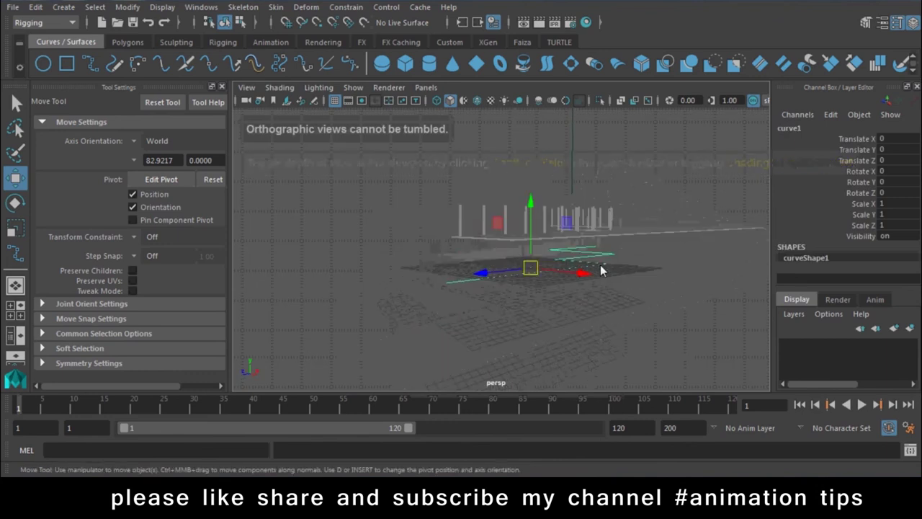
{"action": "left_click_drag", "start_coordinate": [576, 272], "coordinate": [550, 311], "text": "alt"}
{"action": "left_click_drag", "start_coordinate": [501, 281], "coordinate": [525, 197]}
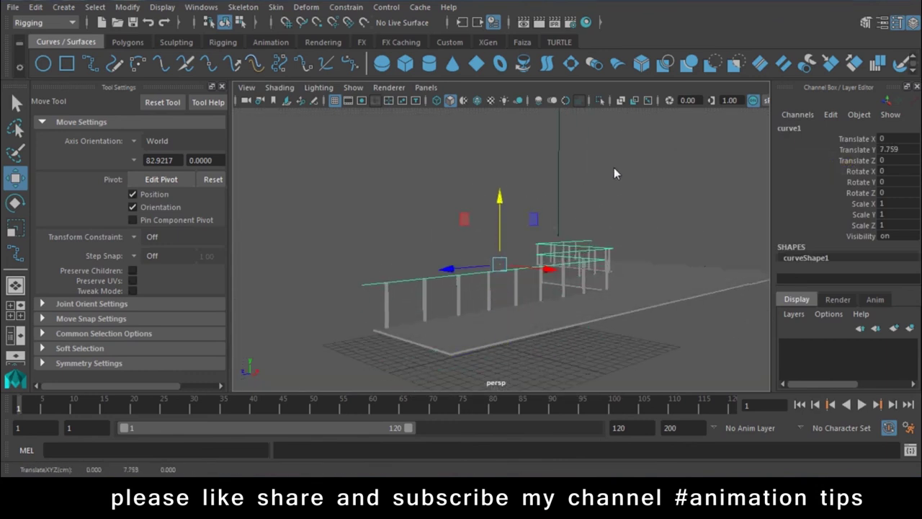
{"action": "key", "text": "ctrl+h"}
{"action": "mouse_move", "coordinate": [427, 303]}
{"action": "left_mouse_down", "text": "alt"}
{"action": "mouse_move", "coordinate": [538, 310]}
{"action": "mouse_move", "coordinate": [459, 279]}
{"action": "mouse_move", "coordinate": [596, 322]}
{"action": "mouse_move", "coordinate": [573, 321]}
{"action": "left_mouse_up", "text": "alt"}
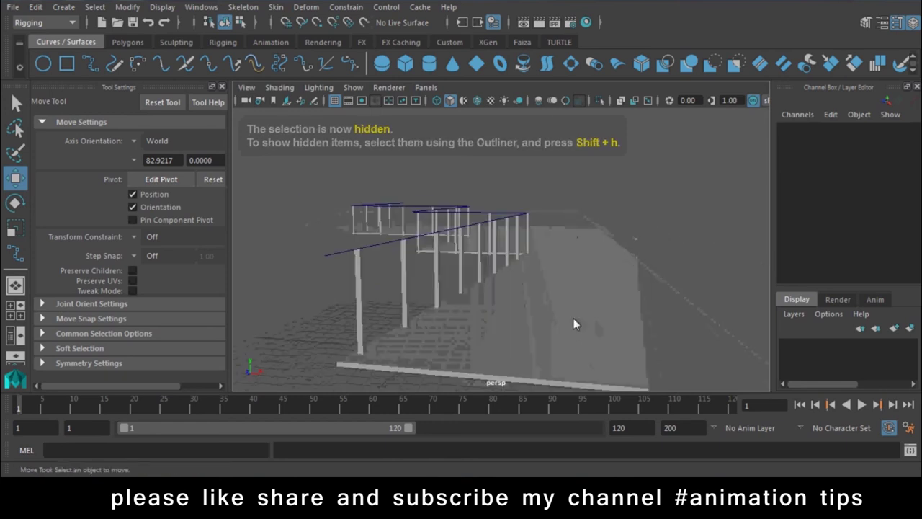
Step: Create a NURBS circle in the front view at the railing height
{"action": "left_click", "coordinate": [43, 64]}
{"action": "key", "text": "space"}
{"action": "left_click_drag", "start_coordinate": [422, 144], "coordinate": [422, 152]}
{"action": "key", "text": "space"}
{"action": "left_click_drag", "start_coordinate": [553, 249], "coordinate": [595, 247]}
{"action": "middle_click_drag", "start_coordinate": [456, 211], "coordinate": [472, 258], "text": "alt"}
{"action": "scroll", "coordinate": [366, 172], "scroll_direction": "down", "scroll_amount": 3}
{"action": "scroll", "coordinate": [597, 204], "scroll_direction": "down", "scroll_amount": 3}
{"action": "key", "text": "space"}
{"action": "left_click_drag", "start_coordinate": [598, 210], "coordinate": [486, 237]}
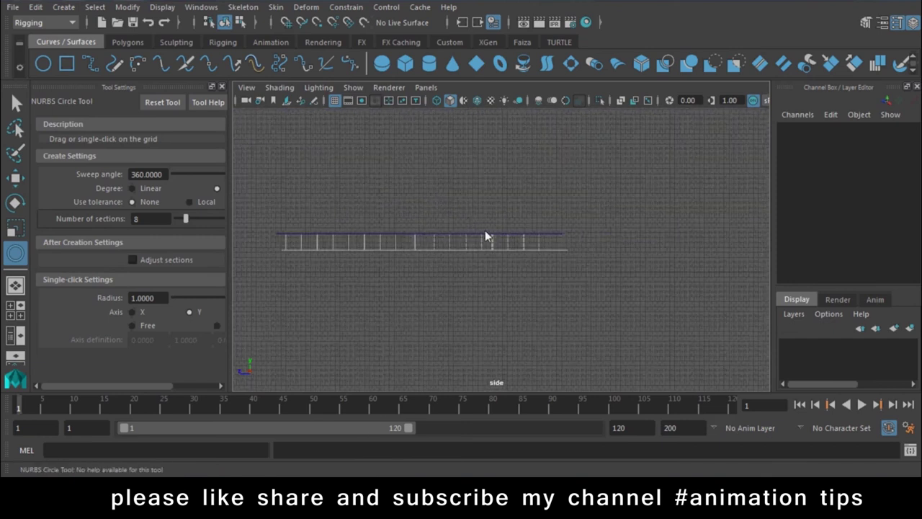
{"action": "scroll", "coordinate": [587, 254], "scroll_direction": "up", "scroll_amount": 3}
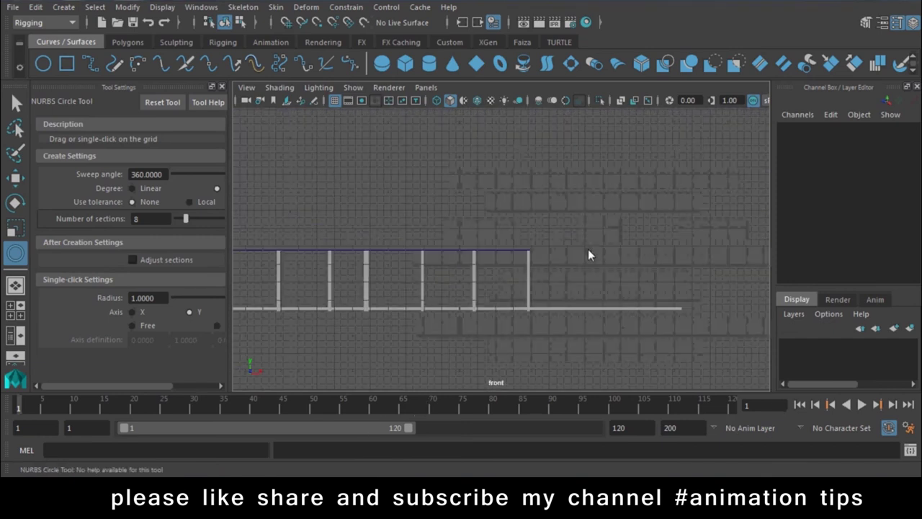
{"action": "left_click", "coordinate": [548, 249]}
Step: In perspective, slide the circle onto the handrail curve and select both
{"action": "key", "text": "space"}
{"action": "mouse_move", "coordinate": [555, 251]}
{"action": "left_mouse_down"}
{"action": "mouse_move", "coordinate": [574, 223]}
{"action": "mouse_move", "coordinate": [546, 265]}
{"action": "mouse_move", "coordinate": [511, 262]}
{"action": "left_mouse_up"}
{"action": "scroll", "coordinate": [592, 268], "scroll_direction": "up", "scroll_amount": 3}
{"action": "left_click_drag", "start_coordinate": [581, 188], "coordinate": [539, 180]}
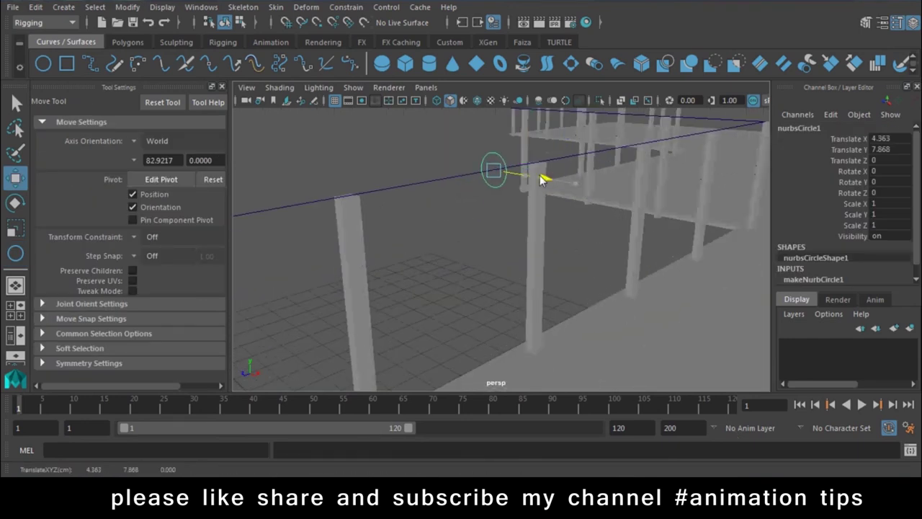
{"action": "left_click", "coordinate": [403, 185]}
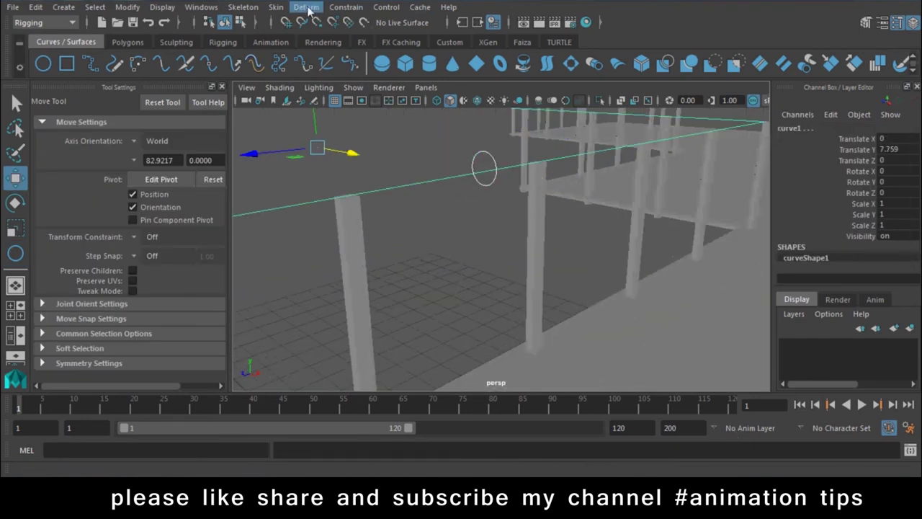
Step: Switch to the Modeling menu set, undo a trial Surfaces > Extrude, then open the Extrude options
{"action": "left_click", "coordinate": [48, 22]}
{"action": "left_click", "coordinate": [43, 34]}
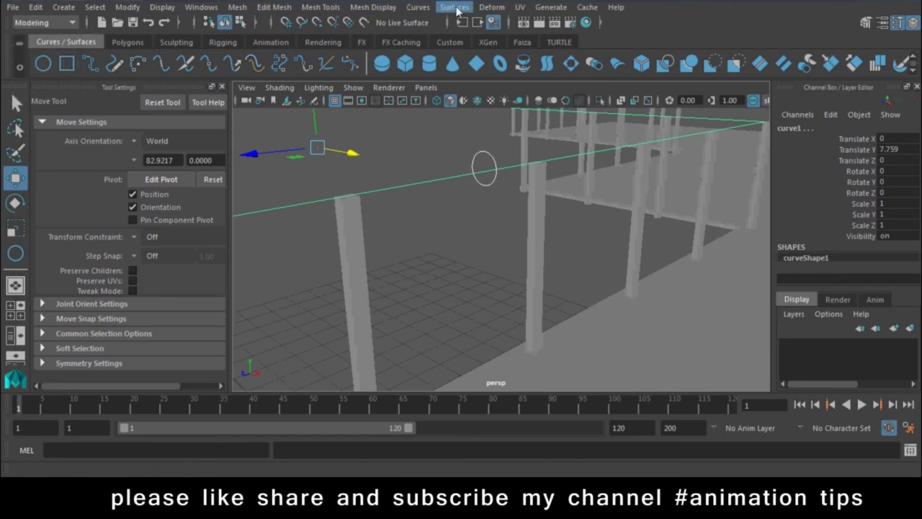
{"action": "left_click", "coordinate": [454, 7]}
{"action": "left_click", "coordinate": [535, 99]}
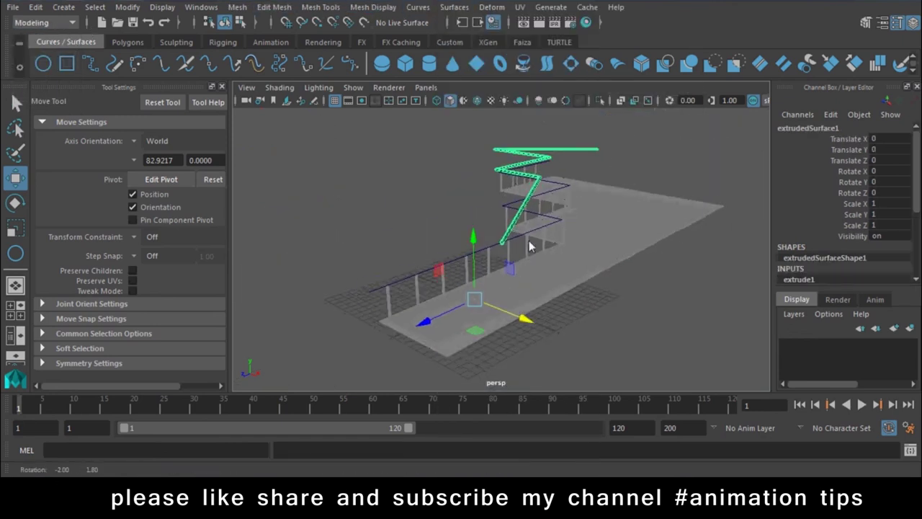
{"action": "key", "text": "ctrl+z"}
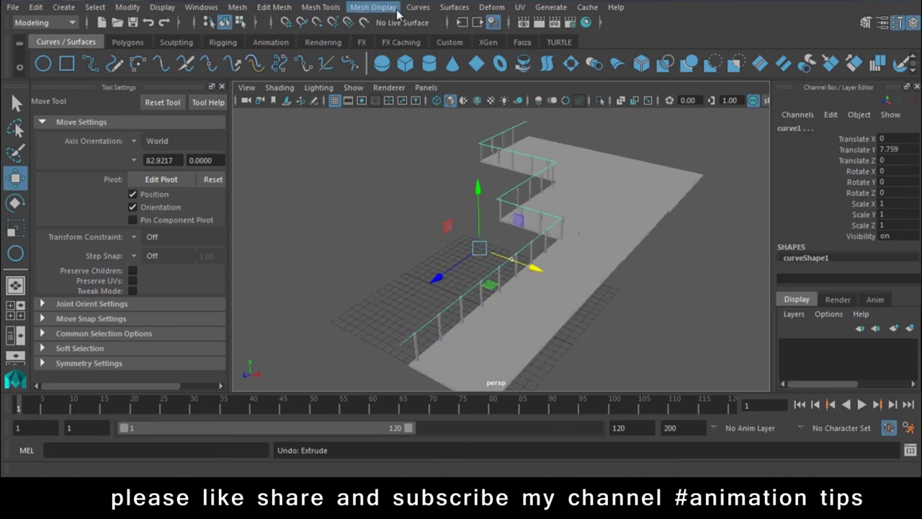
{"action": "left_click", "coordinate": [454, 7]}
{"action": "left_click", "coordinate": [584, 101]}
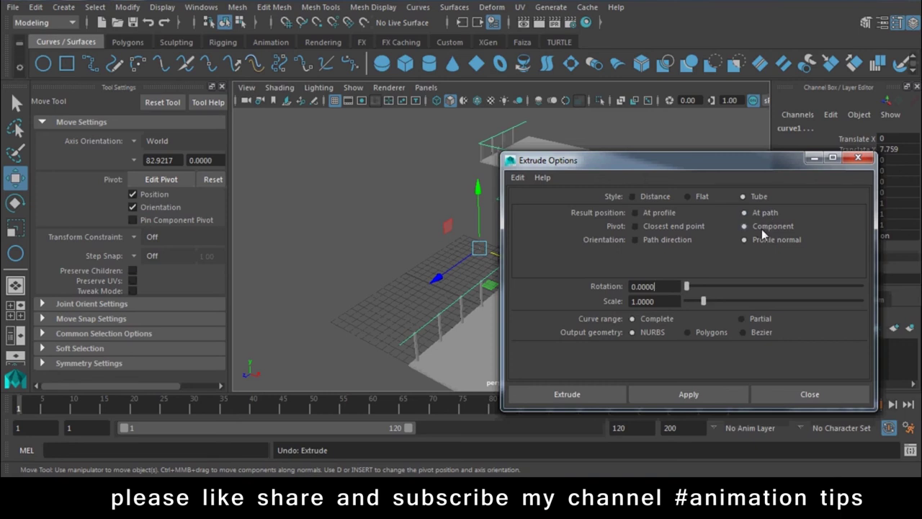
Step: Extrude the circle as a tube along curve1 and scale nurbsCircle1 to 0.407 to thin it
{"action": "left_click", "coordinate": [568, 394]}
{"action": "left_click_drag", "start_coordinate": [582, 344], "coordinate": [594, 375], "text": "alt"}
{"action": "left_click", "coordinate": [399, 216]}
{"action": "scroll", "coordinate": [399, 216], "scroll_direction": "up", "scroll_amount": 3}
{"action": "scroll", "coordinate": [412, 217], "scroll_direction": "up", "scroll_amount": 3}
{"action": "left_click", "coordinate": [406, 187]}
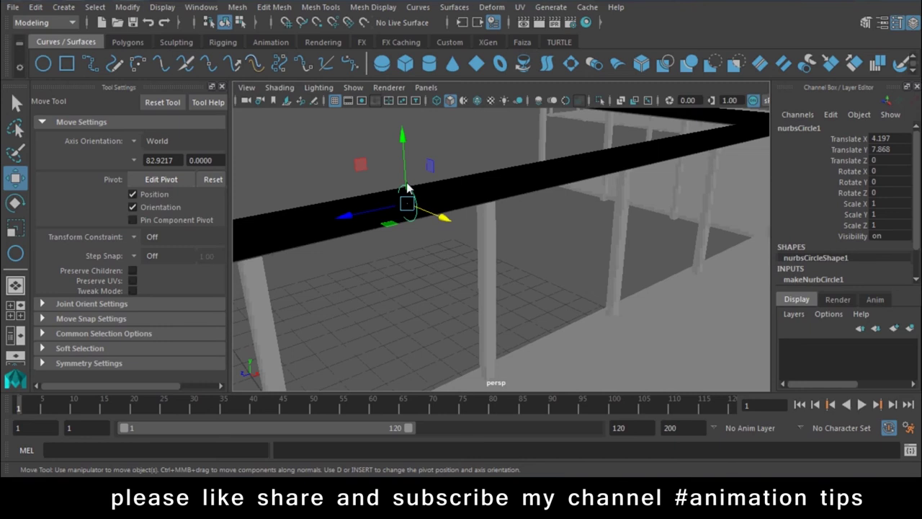
{"action": "key", "text": "r"}
{"action": "left_click_drag", "start_coordinate": [408, 205], "coordinate": [374, 196]}
{"action": "scroll", "coordinate": [408, 205], "scroll_direction": "down", "scroll_amount": 2}
{"action": "scroll", "coordinate": [434, 265], "scroll_direction": "down", "scroll_amount": 5}
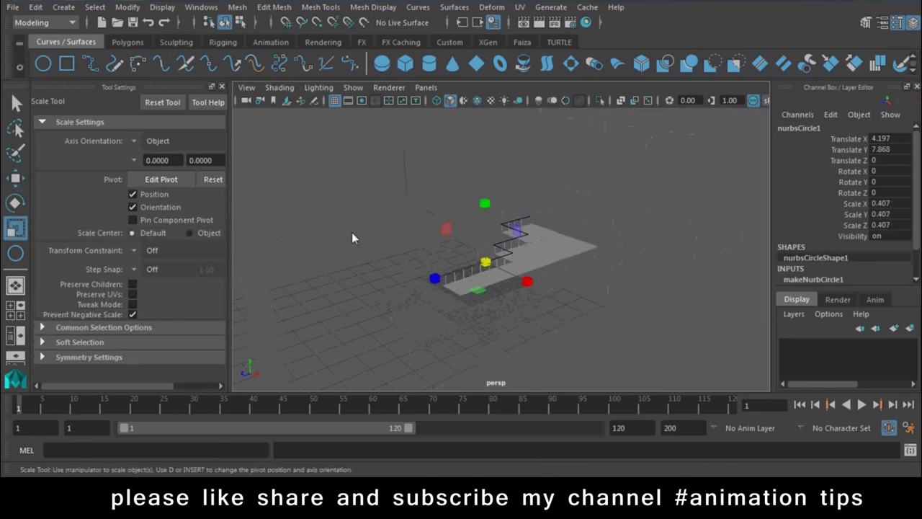
{"action": "scroll", "coordinate": [352, 237], "scroll_direction": "up", "scroll_amount": 5}
{"action": "scroll", "coordinate": [492, 321], "scroll_direction": "up", "scroll_amount": 3}
{"action": "scroll", "coordinate": [628, 345], "scroll_direction": "up", "scroll_amount": 1}
Step: Add lower handrails by moving and duplicating the rail further down the posts
{"action": "left_click", "coordinate": [516, 198]}
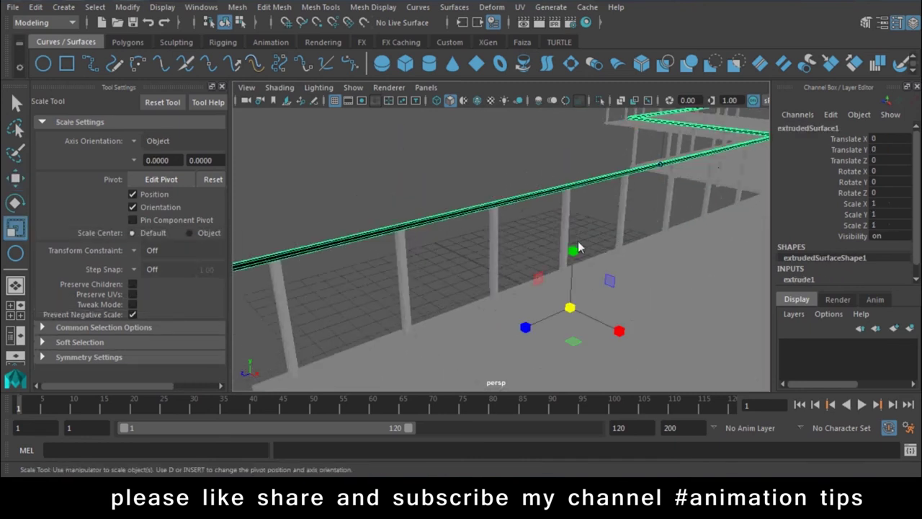
{"action": "left_click", "coordinate": [318, 87]}
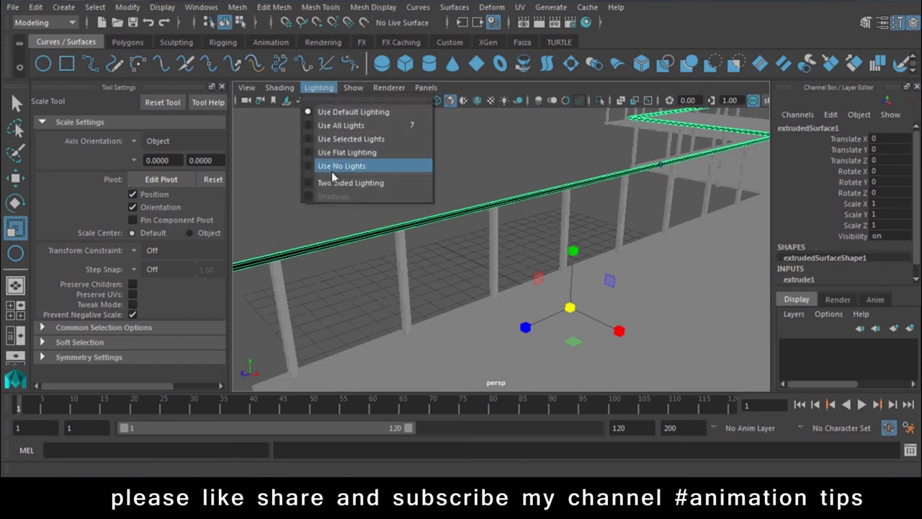
{"action": "key", "text": "w"}
{"action": "key", "text": "Escape"}
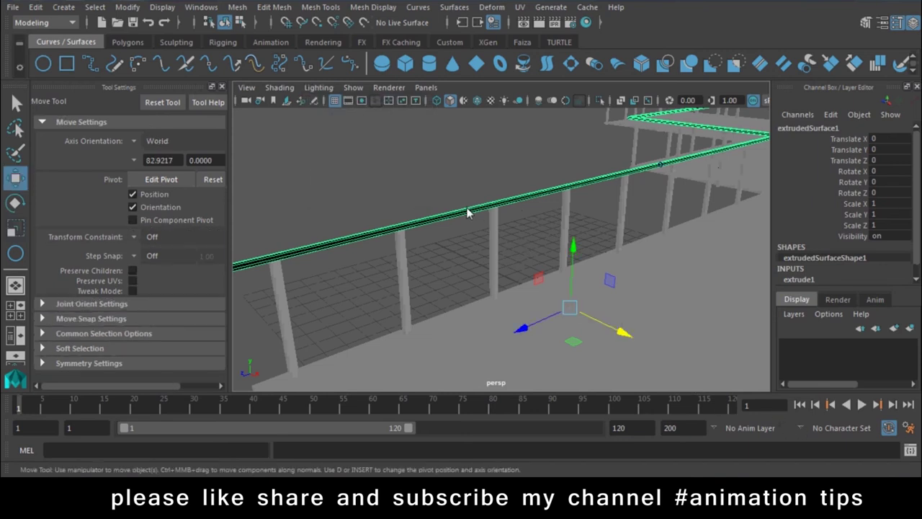
{"action": "left_click", "coordinate": [457, 271]}
{"action": "left_click", "coordinate": [455, 218]}
{"action": "mouse_move", "coordinate": [573, 243]}
{"action": "left_mouse_down"}
{"action": "mouse_move", "coordinate": [576, 272]}
{"action": "mouse_move", "coordinate": [600, 278]}
{"action": "mouse_move", "coordinate": [486, 212]}
{"action": "mouse_move", "coordinate": [630, 254]}
{"action": "mouse_move", "coordinate": [566, 251]}
{"action": "left_mouse_up"}
{"action": "key", "text": "shift+d"}
{"action": "left_click", "coordinate": [486, 212]}
Step: Slide end post pCube4 along Z to 16.33 to meet the rail ends
{"action": "mouse_move", "coordinate": [566, 251]}
{"action": "right_mouse_down", "text": "alt"}
{"action": "mouse_move", "coordinate": [623, 279]}
{"action": "mouse_move", "coordinate": [543, 246]}
{"action": "right_mouse_up", "text": "alt"}
{"action": "left_click_drag", "start_coordinate": [544, 246], "coordinate": [537, 219], "text": "alt"}
{"action": "left_click", "coordinate": [538, 218]}
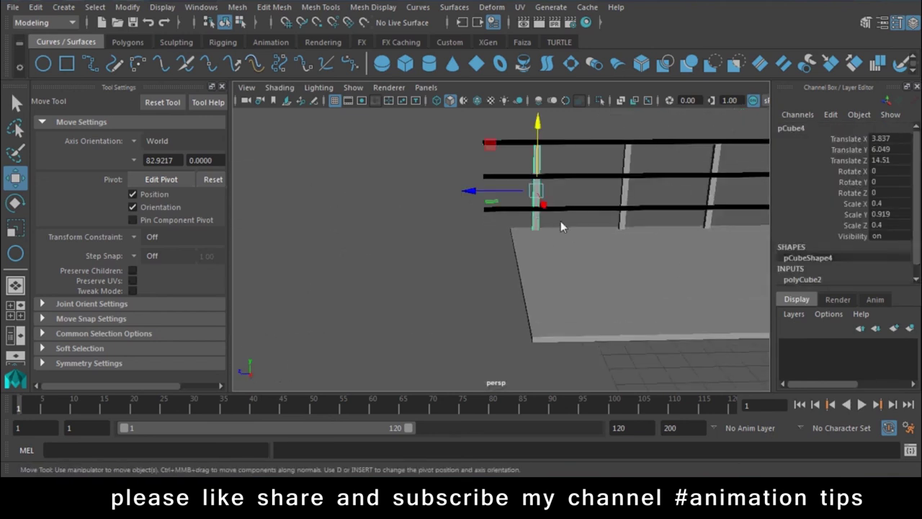
{"action": "left_click_drag", "start_coordinate": [470, 191], "coordinate": [420, 190]}
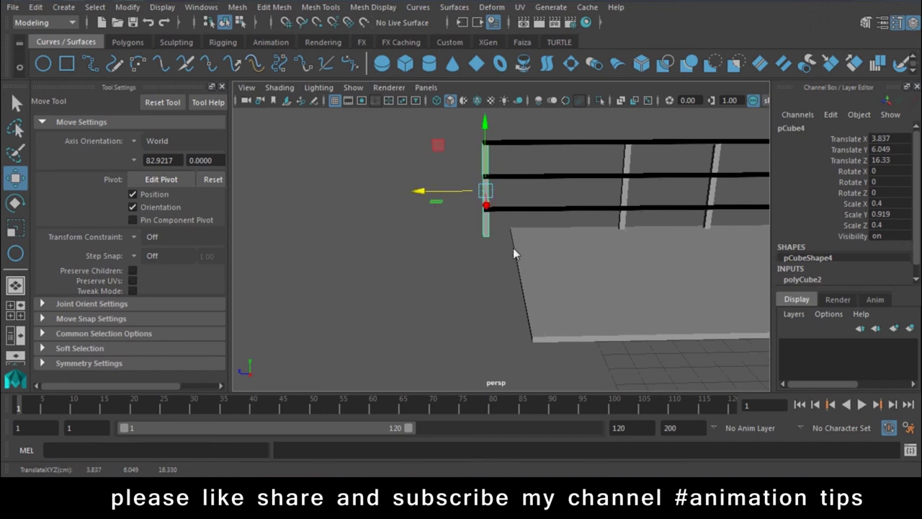
{"action": "mouse_move", "coordinate": [648, 290]}
{"action": "left_mouse_down", "text": "alt"}
{"action": "mouse_move", "coordinate": [400, 212]}
{"action": "mouse_move", "coordinate": [690, 276]}
{"action": "left_mouse_up", "text": "alt"}
{"action": "right_click_drag", "start_coordinate": [690, 278], "coordinate": [565, 251], "text": "alt"}
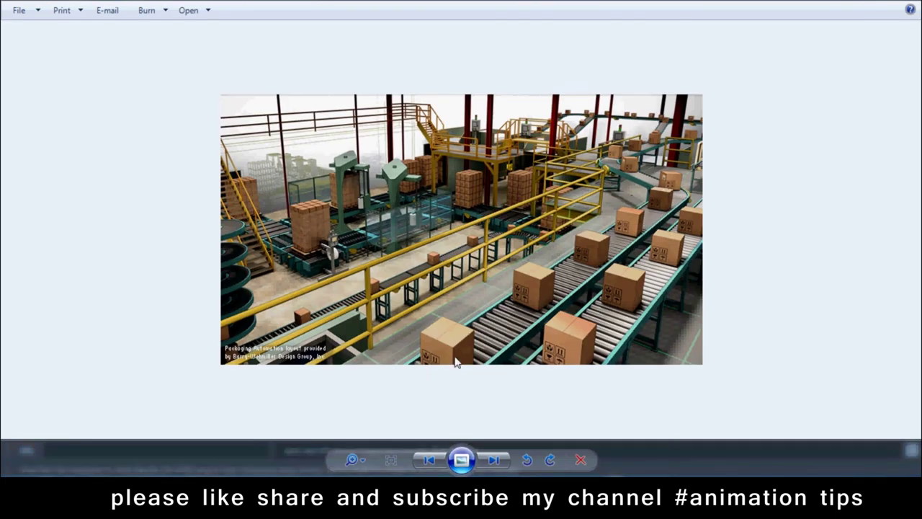
Step: Back in Maya, frame the walkway in a single top view shown as wireframe
{"action": "left_click", "coordinate": [239, 424]}
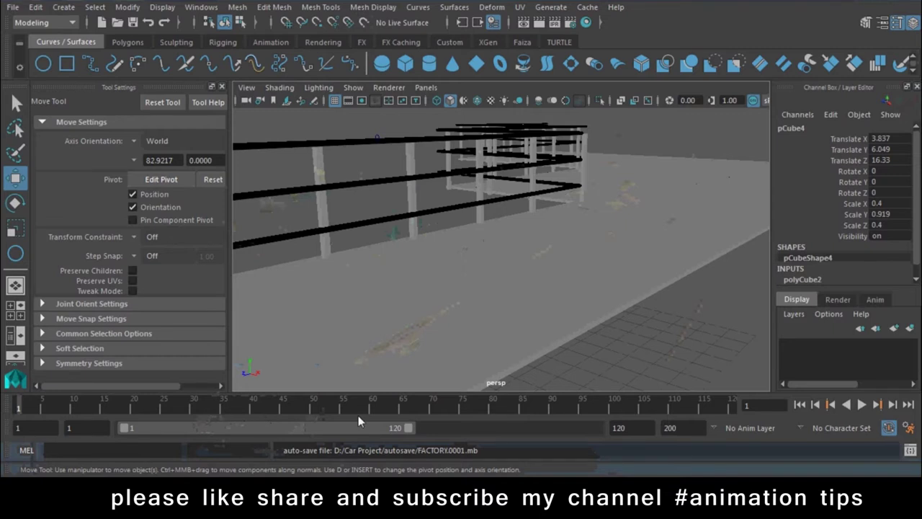
{"action": "key", "text": "space"}
{"action": "left_click", "coordinate": [522, 210]}
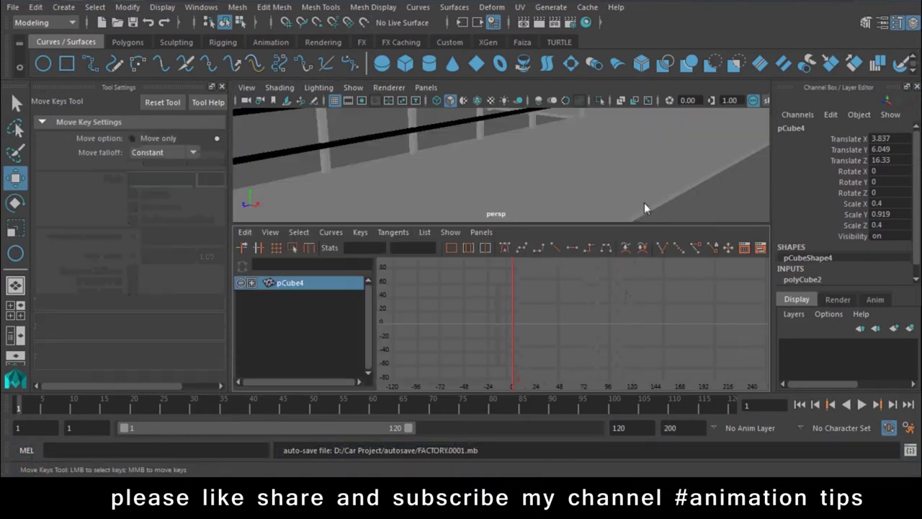
{"action": "key", "text": "space"}
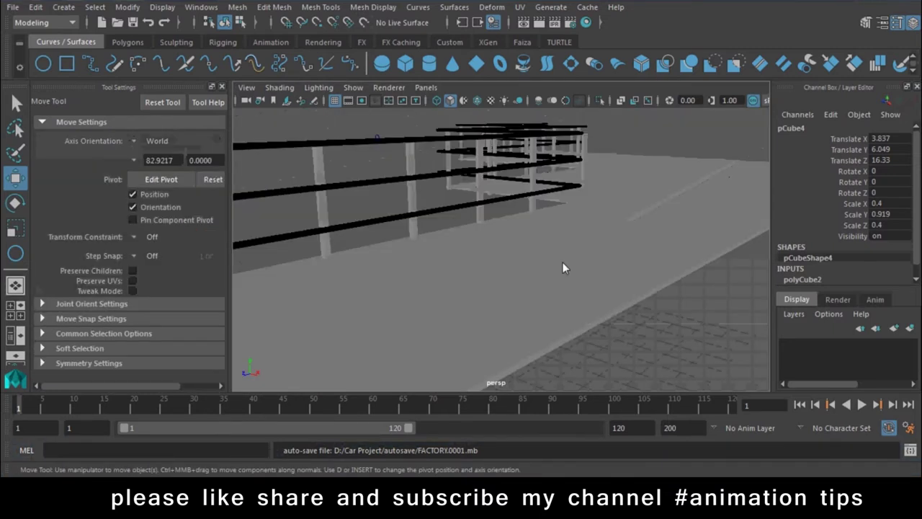
{"action": "key", "text": "space"}
{"action": "left_click_drag", "start_coordinate": [532, 267], "coordinate": [504, 265]}
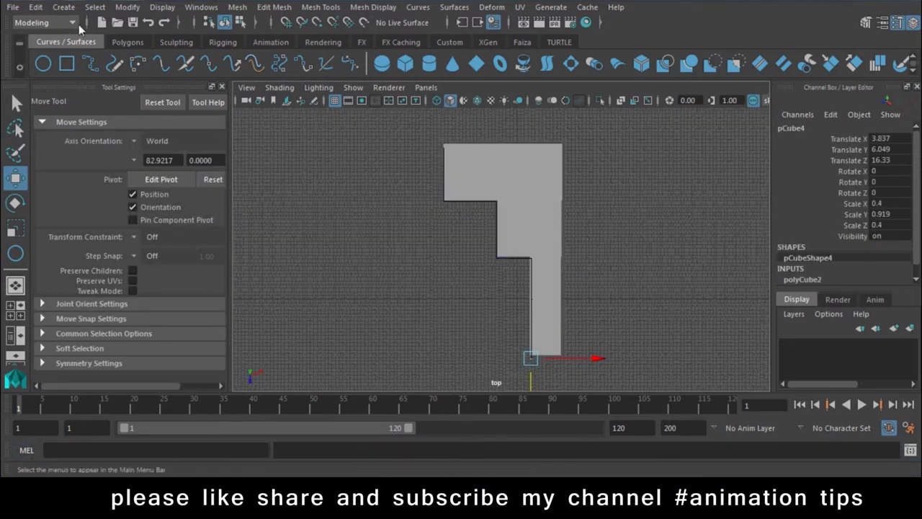
{"action": "left_click", "coordinate": [91, 65]}
{"action": "middle_click_drag", "start_coordinate": [562, 318], "coordinate": [504, 244], "text": "alt"}
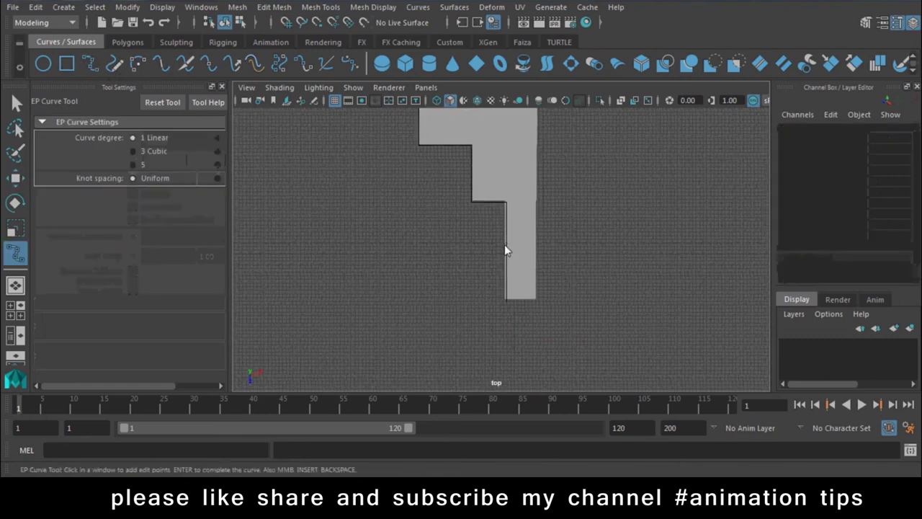
{"action": "right_click_drag", "start_coordinate": [504, 244], "coordinate": [578, 308], "text": "alt"}
{"action": "middle_click_drag", "start_coordinate": [527, 360], "coordinate": [561, 340], "text": "alt"}
{"action": "key", "text": "4"}
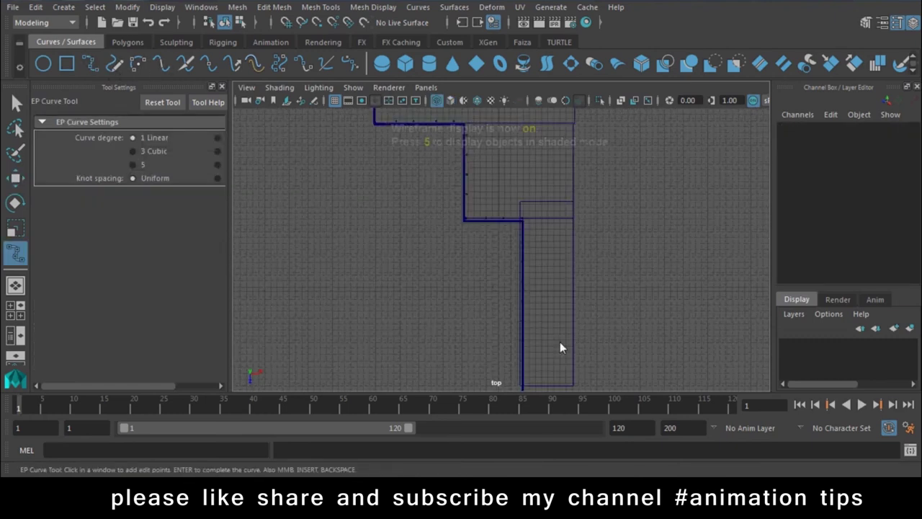
Step: Draw a trial three-point curve up the walkway and delete it
{"action": "left_click", "coordinate": [538, 376]}
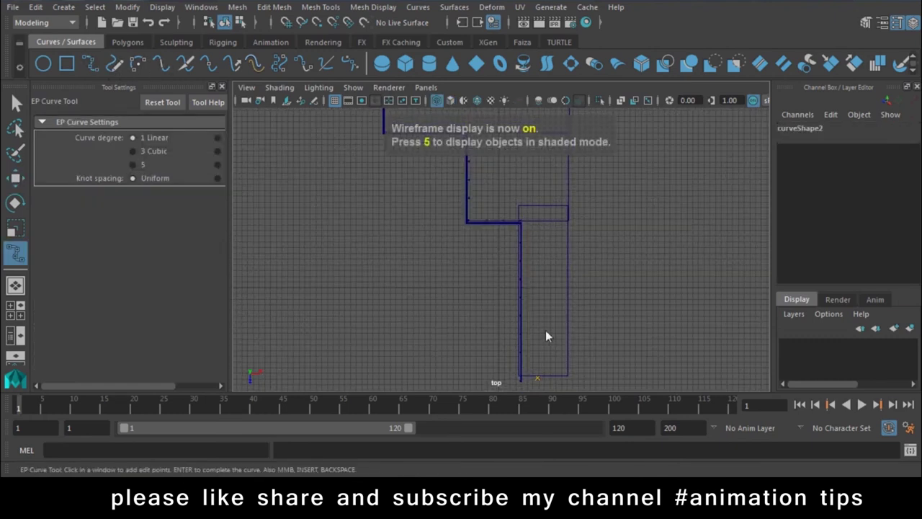
{"action": "left_click", "coordinate": [541, 325]}
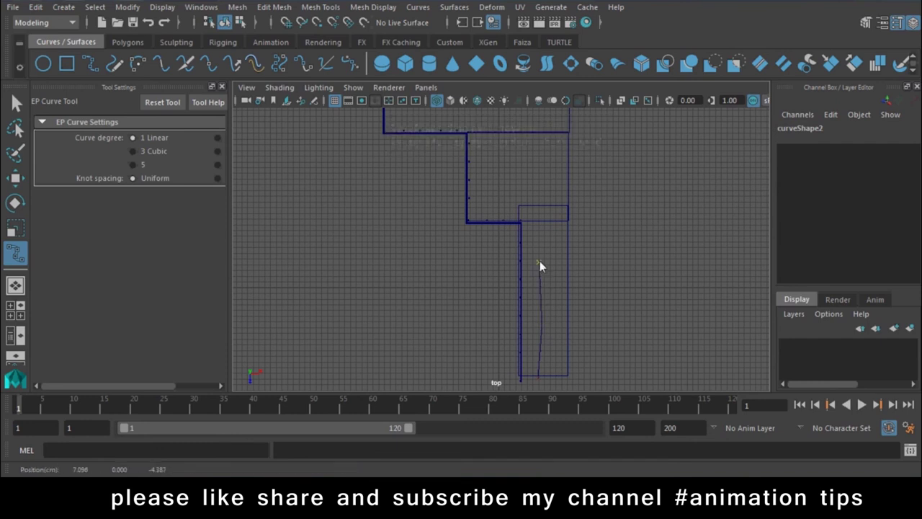
{"action": "left_click_drag", "start_coordinate": [536, 224], "coordinate": [513, 157]}
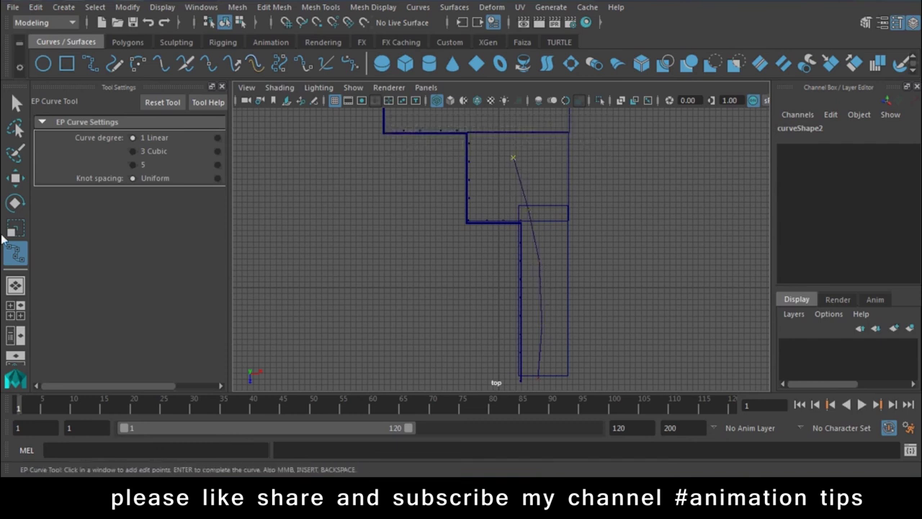
{"action": "left_click", "coordinate": [15, 104]}
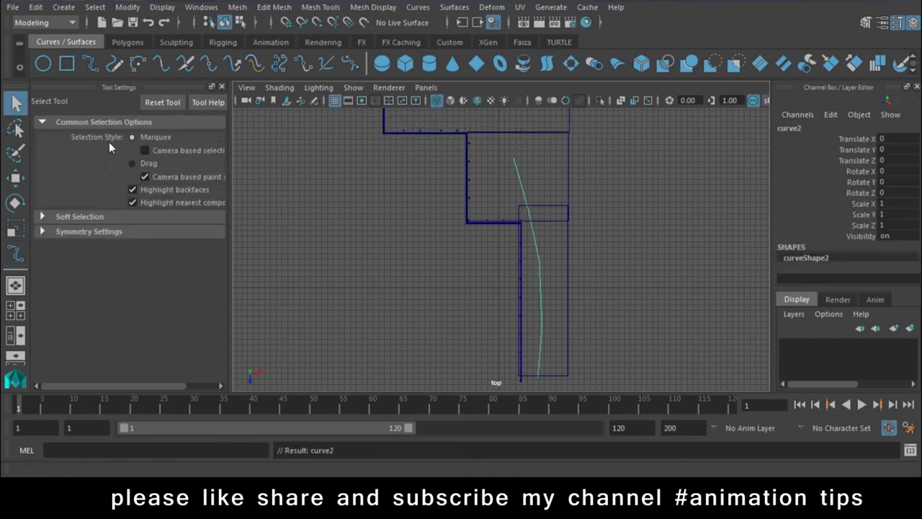
{"action": "key", "text": "Delete"}
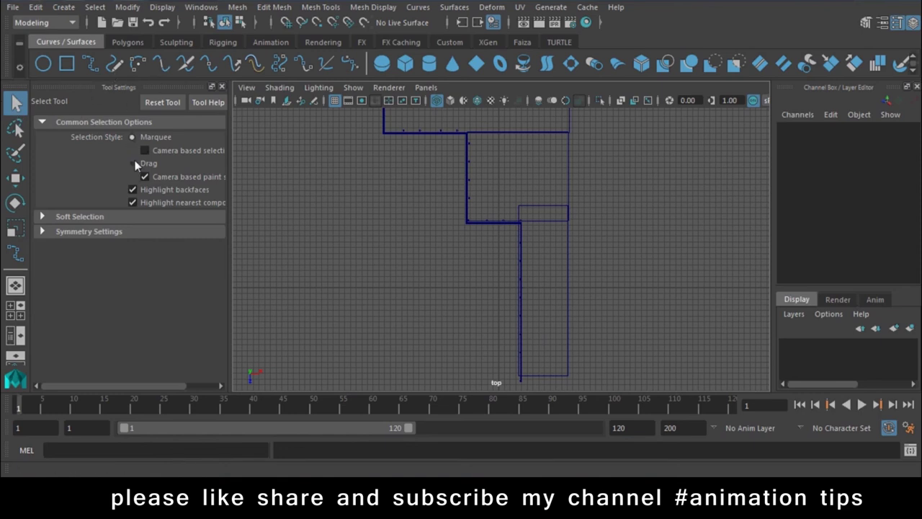
Step: Draw a degree-3 cubic EP curve with five points running up beside the walkway
{"action": "left_click", "coordinate": [90, 63]}
{"action": "left_click", "coordinate": [142, 153]}
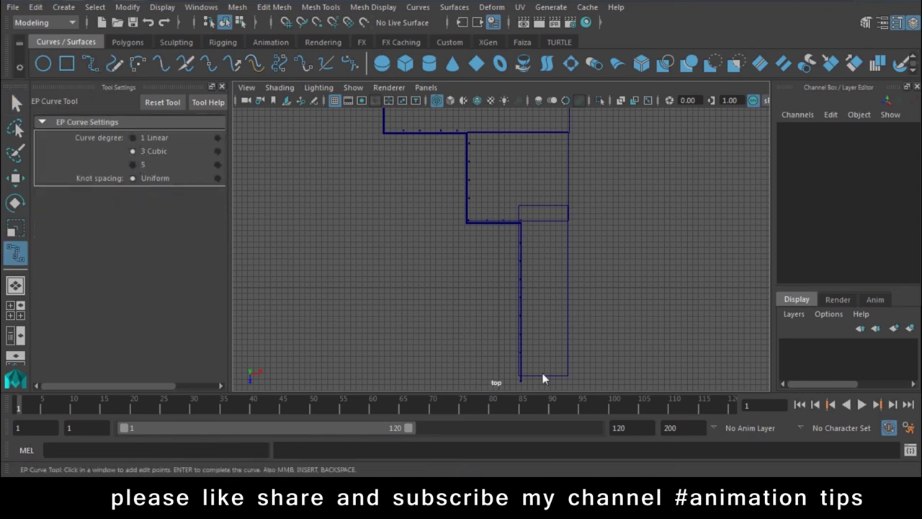
{"action": "left_click", "coordinate": [548, 374]}
{"action": "left_click", "coordinate": [548, 292]}
{"action": "left_click_drag", "start_coordinate": [541, 240], "coordinate": [505, 156]}
{"action": "middle_click_drag", "start_coordinate": [505, 156], "coordinate": [533, 313], "text": "alt"}
{"action": "left_click_drag", "start_coordinate": [511, 283], "coordinate": [489, 167]}
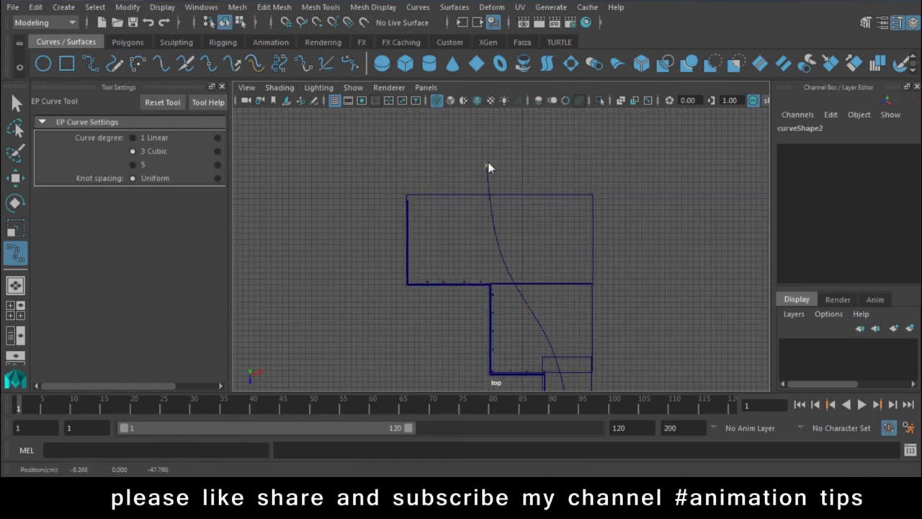
{"action": "key", "text": "w"}
Step: Inspect the new curve against the railing from the perspective and side views
{"action": "key", "text": "space"}
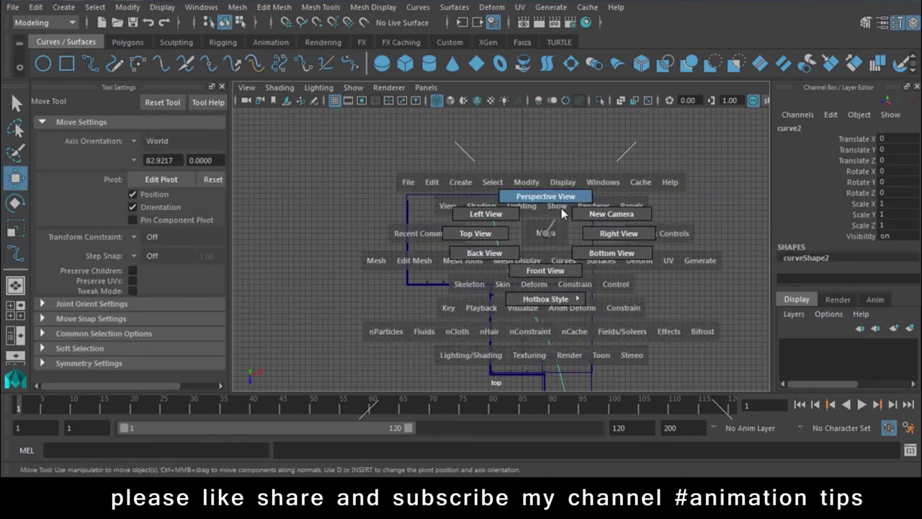
{"action": "left_click_drag", "start_coordinate": [545, 232], "coordinate": [528, 172]}
{"action": "mouse_move", "coordinate": [375, 214]}
{"action": "left_mouse_down", "text": "alt"}
{"action": "mouse_move", "coordinate": [494, 196]}
{"action": "mouse_move", "coordinate": [525, 131]}
{"action": "mouse_move", "coordinate": [593, 249]}
{"action": "left_mouse_up", "text": "alt"}
{"action": "scroll", "coordinate": [594, 249], "scroll_direction": "up", "scroll_amount": 3}
{"action": "scroll", "coordinate": [553, 273], "scroll_direction": "up", "scroll_amount": 3}
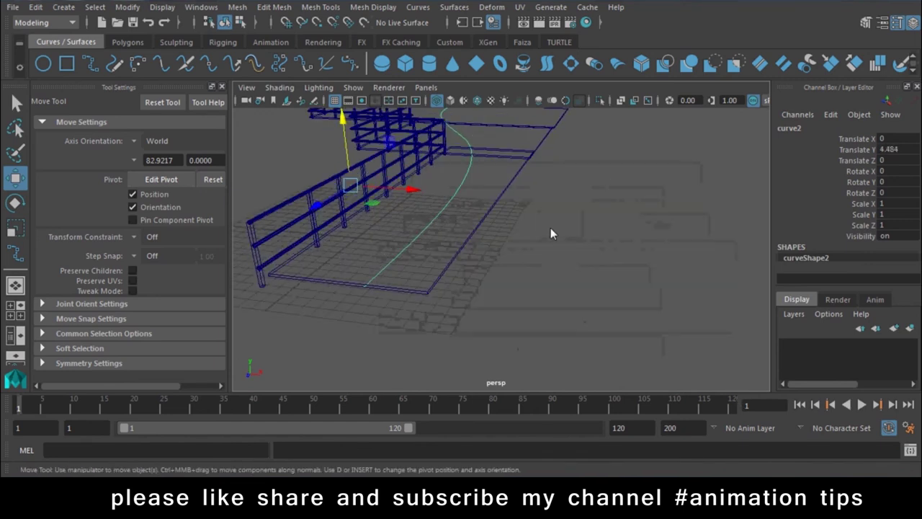
{"action": "left_click_drag", "start_coordinate": [551, 228], "coordinate": [619, 227]}
{"action": "middle_click_drag", "start_coordinate": [336, 258], "coordinate": [419, 224], "text": "alt"}
{"action": "scroll", "coordinate": [260, 179], "scroll_direction": "up", "scroll_amount": 2}
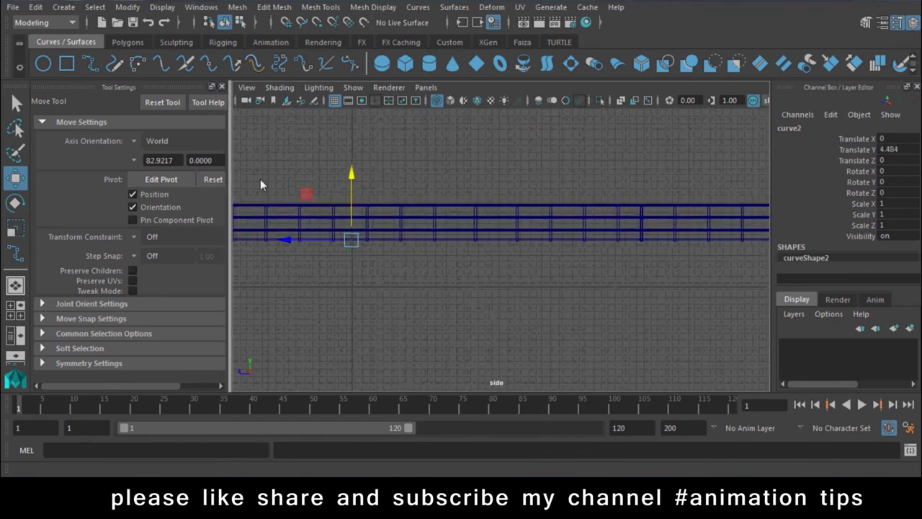
{"action": "middle_click_drag", "start_coordinate": [261, 184], "coordinate": [455, 216], "text": "alt"}
Step: Create a small polygon cylinder and move it along X toward the curve's start
{"action": "left_click", "coordinate": [128, 41]}
{"action": "left_click", "coordinate": [90, 64]}
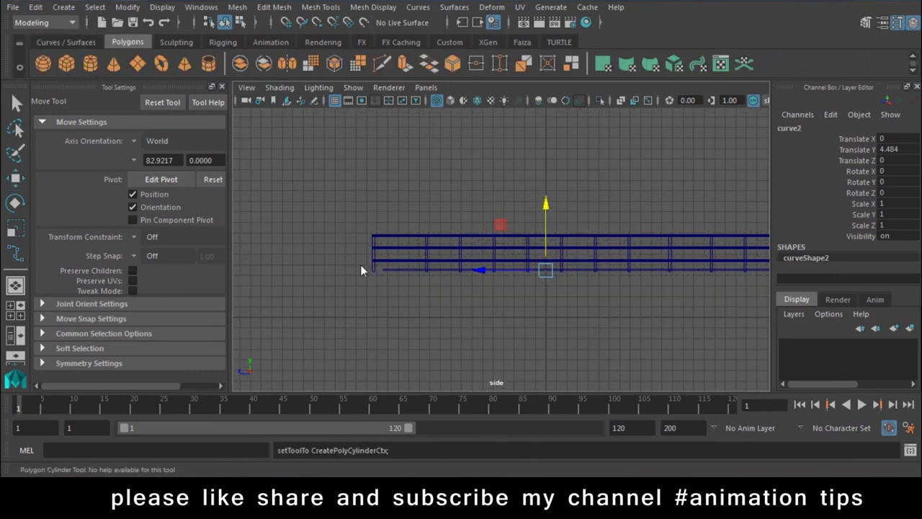
{"action": "left_click_drag", "start_coordinate": [385, 264], "coordinate": [389, 265]}
{"action": "key", "text": "space"}
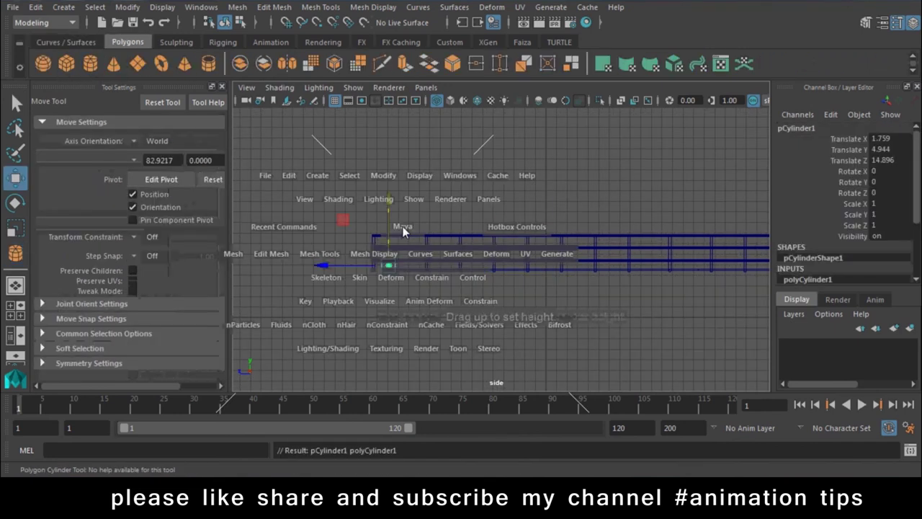
{"action": "left_click", "coordinate": [403, 226]}
{"action": "mouse_move", "coordinate": [360, 303]}
{"action": "left_mouse_down"}
{"action": "mouse_move", "coordinate": [528, 309]}
{"action": "mouse_move", "coordinate": [586, 327]}
{"action": "left_mouse_up"}
{"action": "key", "text": "6"}
{"action": "left_click_drag", "start_coordinate": [509, 339], "coordinate": [549, 326], "text": "alt"}
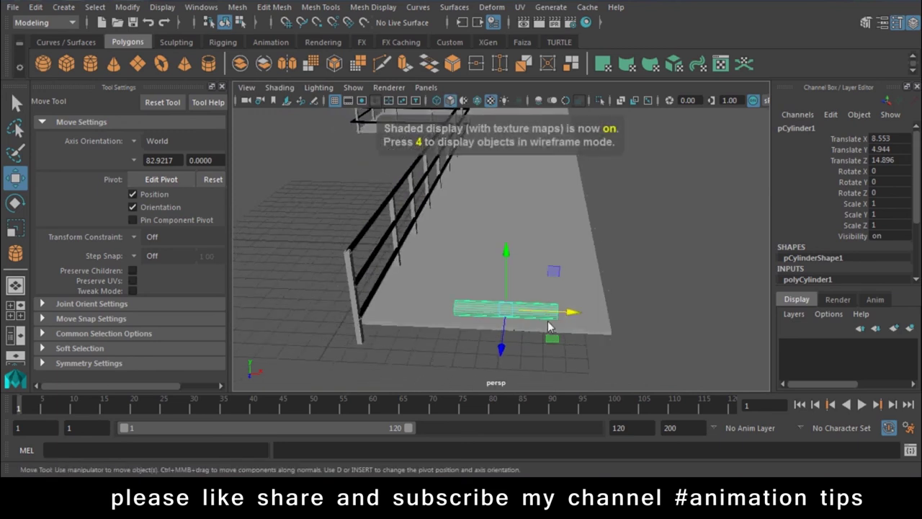
{"action": "key", "text": "4"}
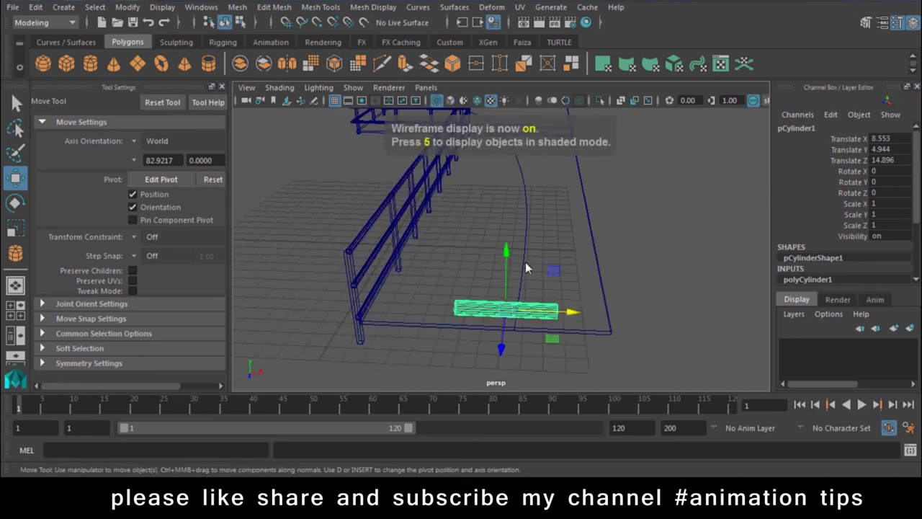
Step: Attach the cylinder to the curve as a motion path using the Animation menu set
{"action": "left_click", "coordinate": [524, 254]}
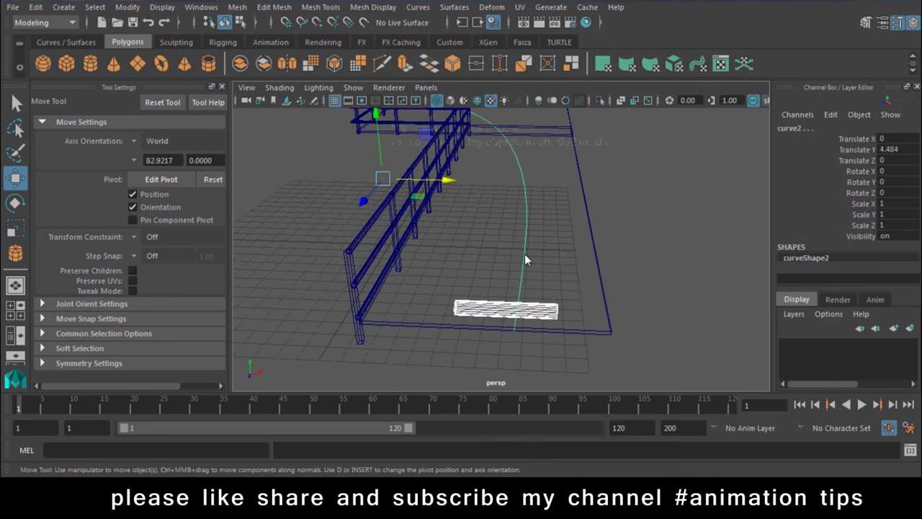
{"action": "left_click", "coordinate": [39, 23]}
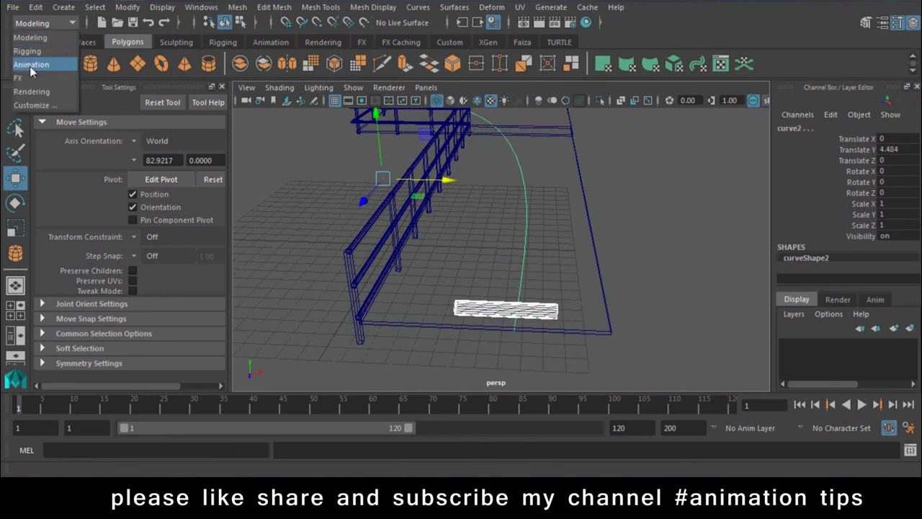
{"action": "left_click", "coordinate": [31, 65]}
{"action": "left_click", "coordinate": [394, 9]}
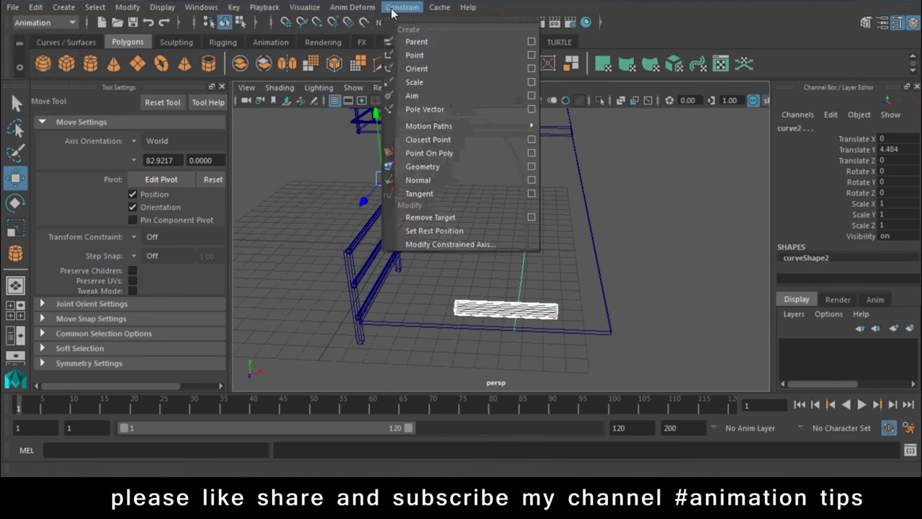
{"action": "mouse_move", "coordinate": [429, 126]}
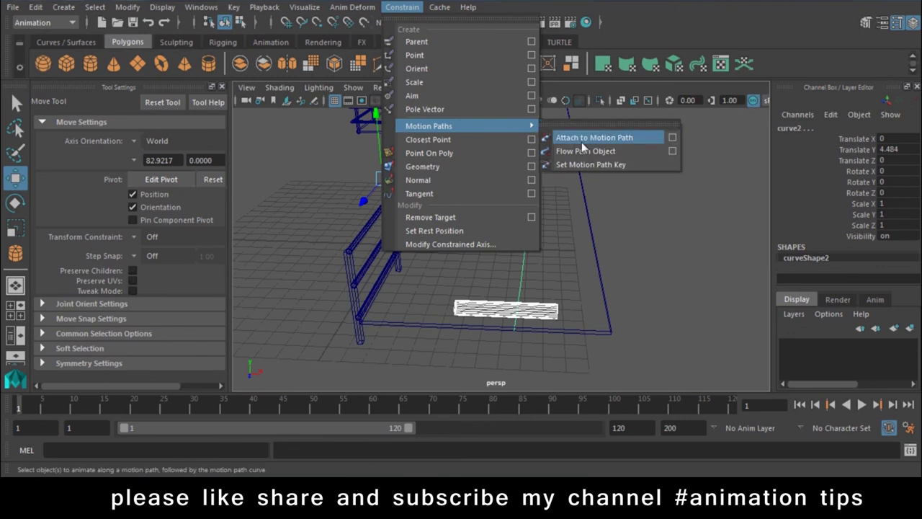
{"action": "left_click", "coordinate": [582, 141]}
Step: Set the motion path's Up Twist channel to 90
{"action": "mouse_move", "coordinate": [624, 285]}
{"action": "left_mouse_down", "text": "alt"}
{"action": "mouse_move", "coordinate": [495, 321]}
{"action": "mouse_move", "coordinate": [526, 302]}
{"action": "mouse_move", "coordinate": [536, 272]}
{"action": "mouse_move", "coordinate": [504, 342]}
{"action": "left_mouse_up", "text": "alt"}
{"action": "left_click", "coordinate": [504, 342]}
{"action": "left_click", "coordinate": [461, 211]}
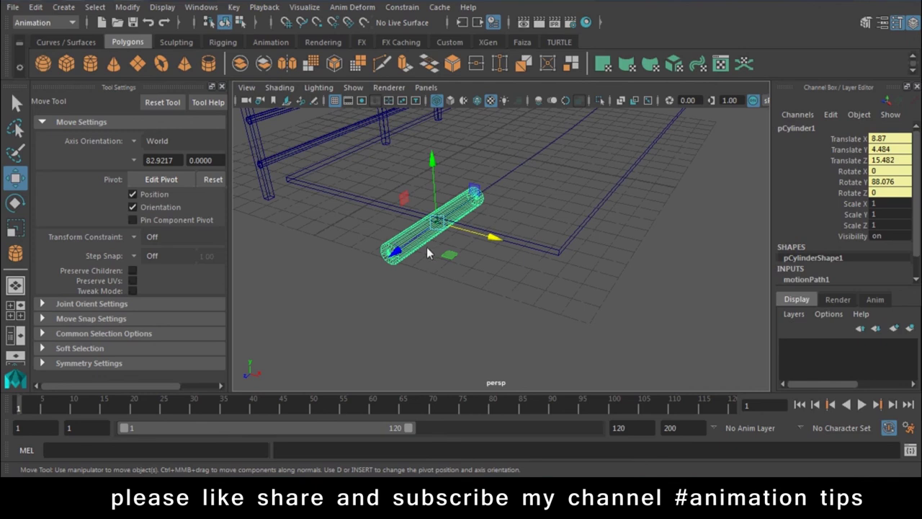
{"action": "scroll", "coordinate": [896, 209], "scroll_direction": "down", "scroll_amount": 1}
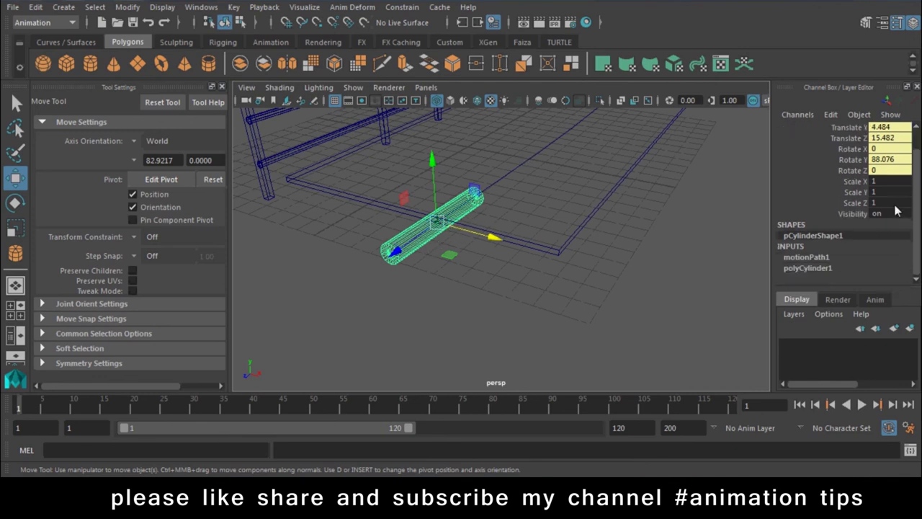
{"action": "left_click", "coordinate": [821, 257]}
{"action": "scroll", "coordinate": [818, 260], "scroll_direction": "down", "scroll_amount": 2}
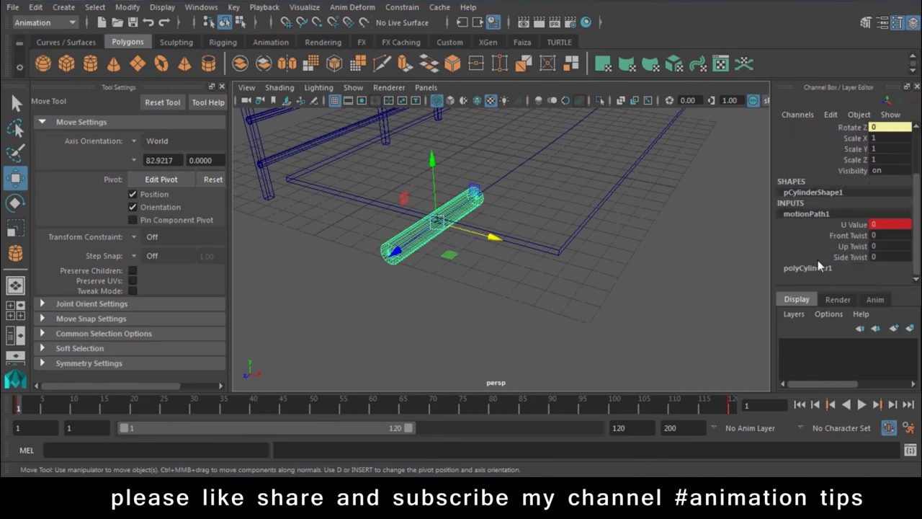
{"action": "left_click", "coordinate": [850, 246]}
{"action": "middle_click_drag", "start_coordinate": [617, 280], "coordinate": [659, 271]}
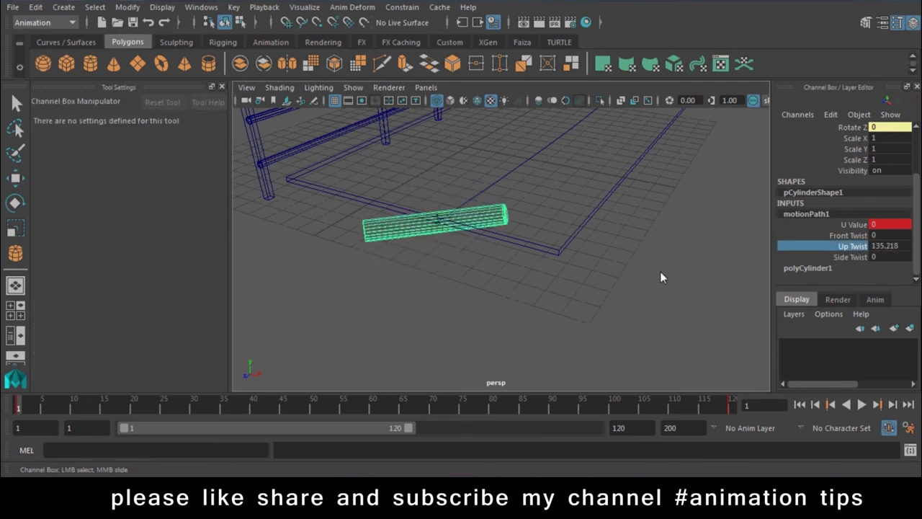
{"action": "key", "text": "ctrl+z"}
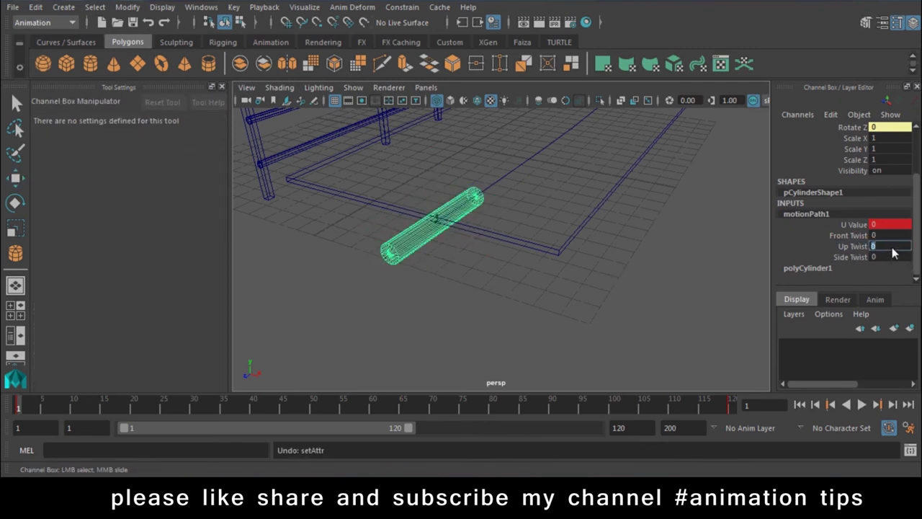
{"action": "key", "text": "Return"}
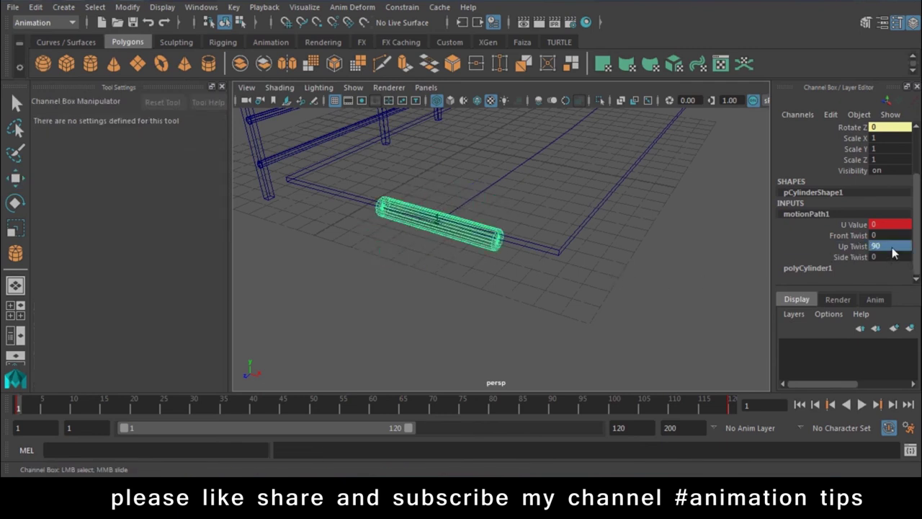
Step: Play the cylinder's animation along the path, then return to the first frame
{"action": "left_click_drag", "start_coordinate": [491, 284], "coordinate": [353, 339], "text": "alt"}
{"action": "key", "text": "w"}
{"action": "key", "text": "alt+v"}
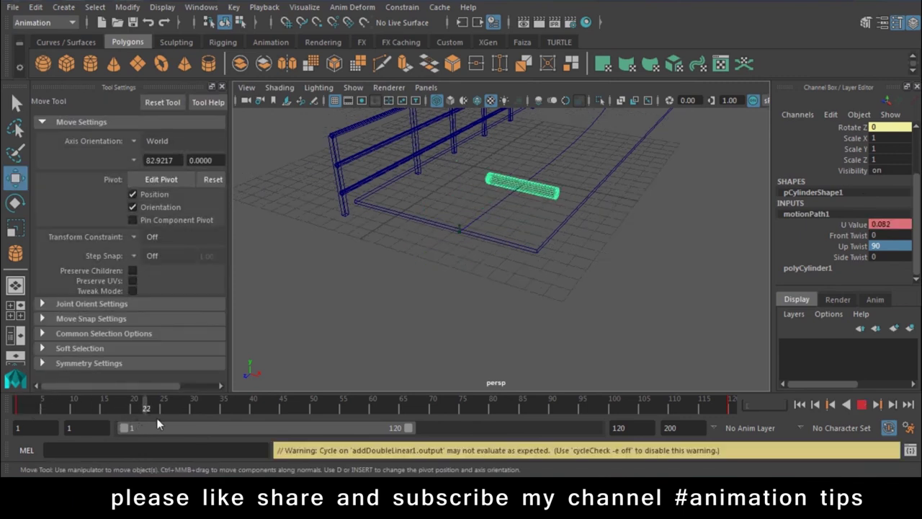
{"action": "key", "text": "Escape"}
{"action": "key", "text": "alt+shift+v"}
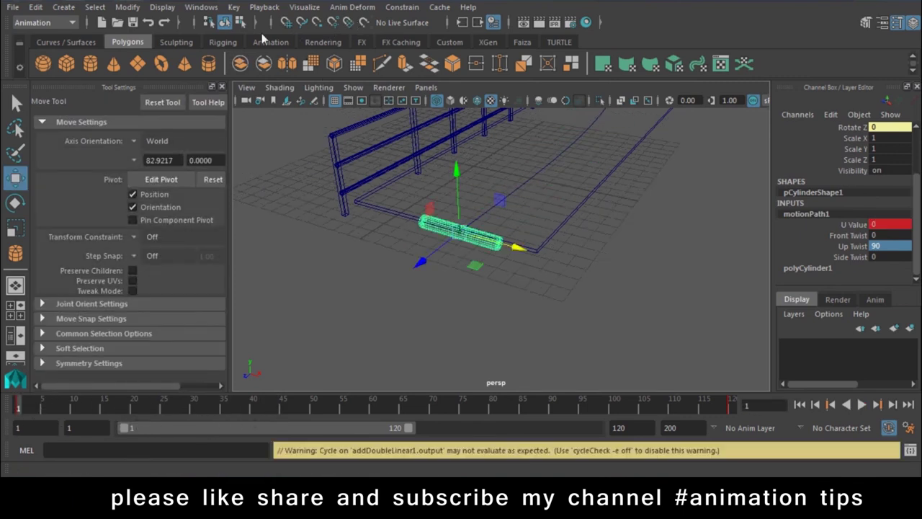
{"action": "left_click", "coordinate": [301, 9]}
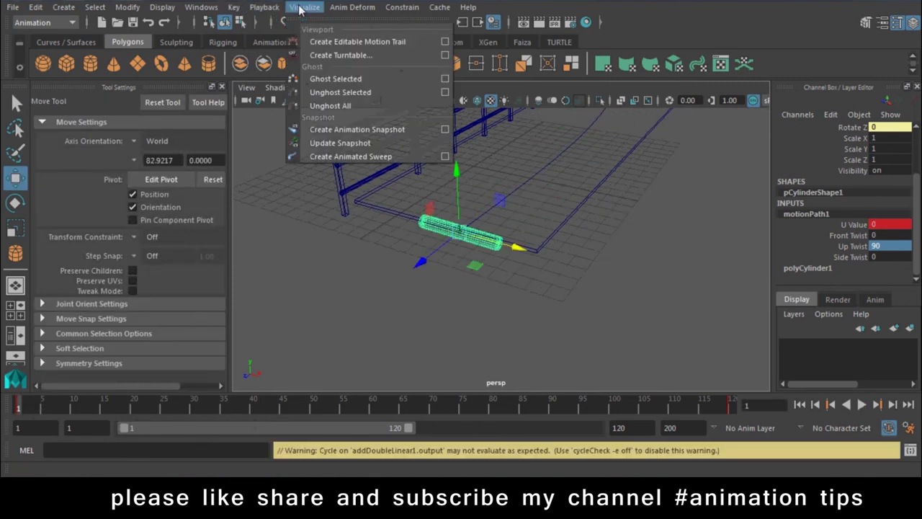
Step: Create an Animation Snapshot of the cylinder over the Time Slider range
{"action": "left_click", "coordinate": [443, 130]}
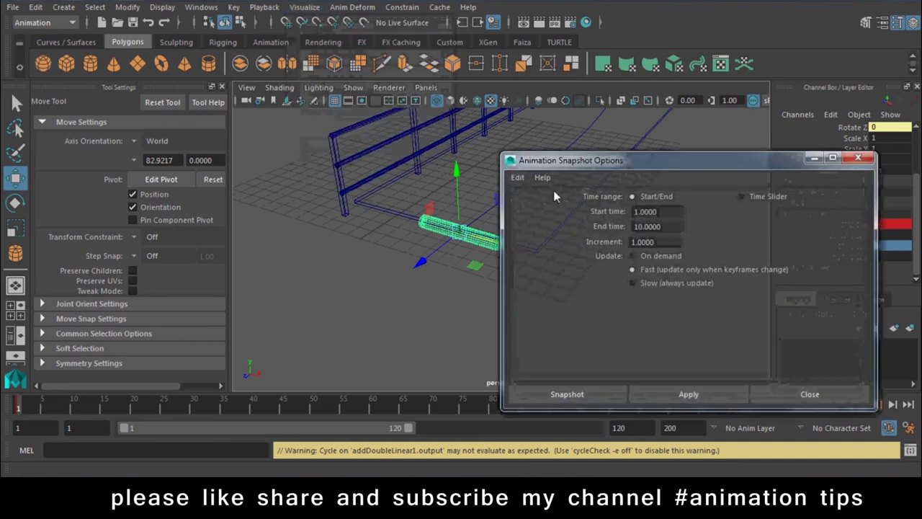
{"action": "left_click", "coordinate": [794, 333]}
{"action": "left_click_drag", "start_coordinate": [519, 281], "coordinate": [444, 306], "text": "alt"}
{"action": "left_click", "coordinate": [435, 311]}
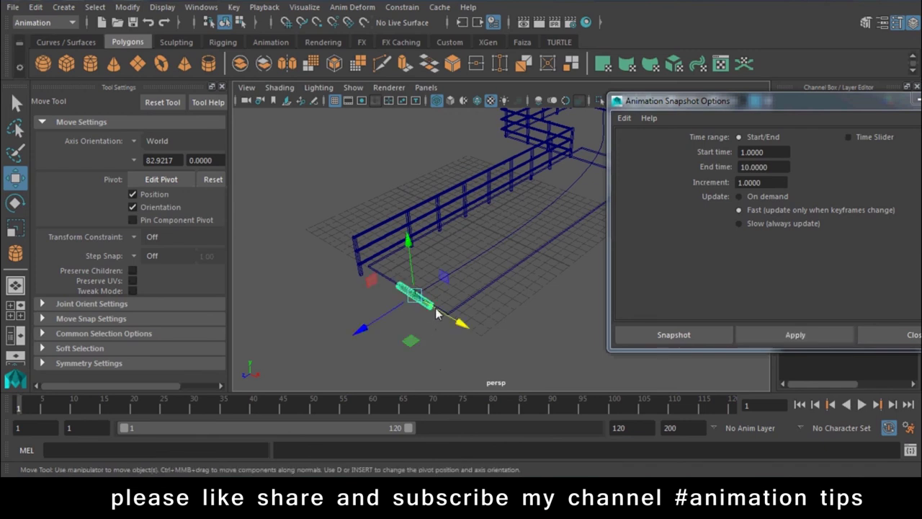
{"action": "left_click", "coordinate": [848, 137]}
{"action": "left_click", "coordinate": [792, 337]}
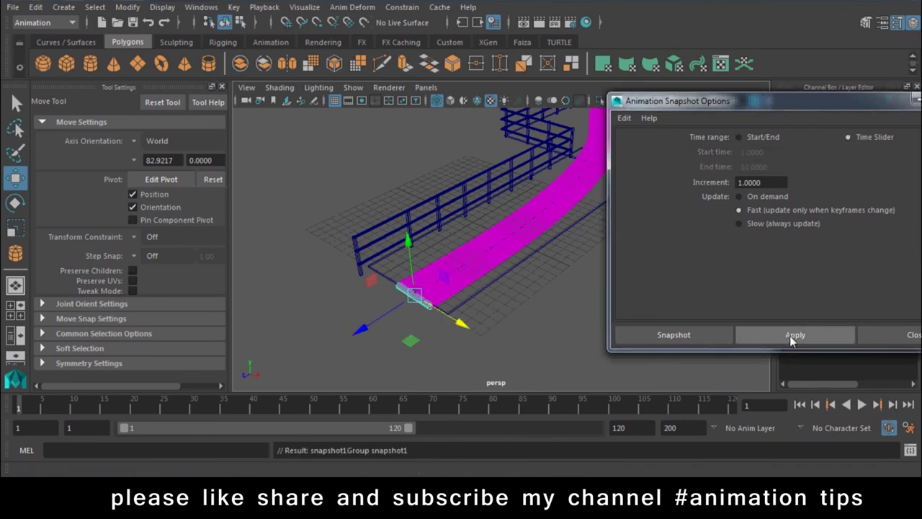
Step: Close the snapshot options and view the curved roller conveyor shaded
{"action": "scroll", "coordinate": [412, 291], "scroll_direction": "up", "scroll_amount": 3}
{"action": "scroll", "coordinate": [525, 373], "scroll_direction": "up", "scroll_amount": 3}
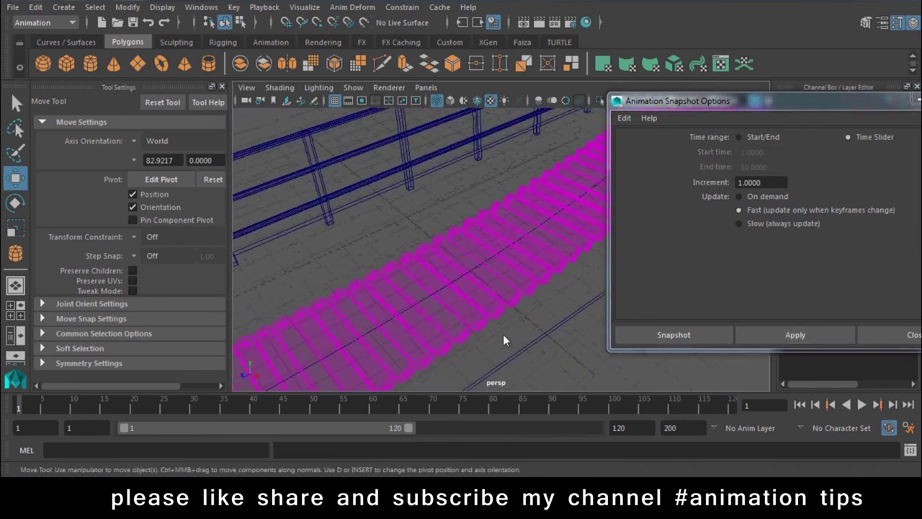
{"action": "scroll", "coordinate": [490, 321], "scroll_direction": "up", "scroll_amount": 1}
{"action": "key", "text": "5"}
{"action": "scroll", "coordinate": [475, 329], "scroll_direction": "down", "scroll_amount": 2}
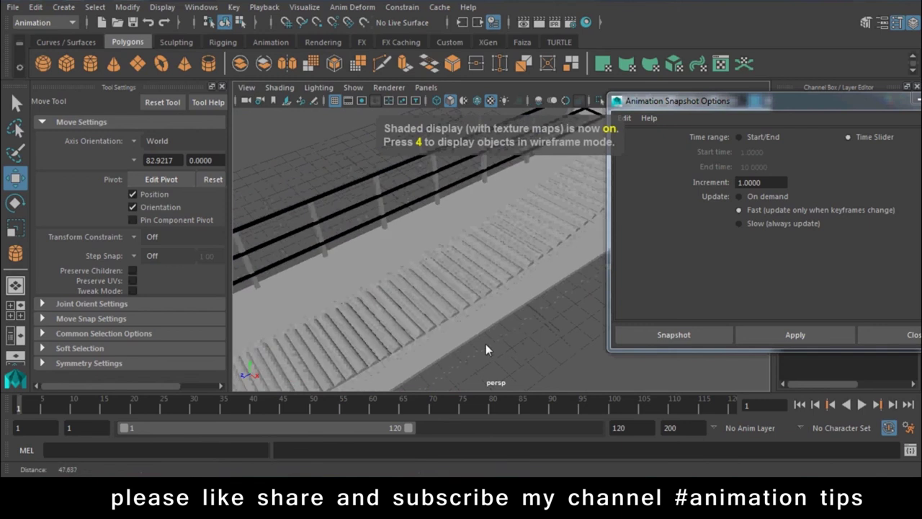
{"action": "scroll", "coordinate": [486, 344], "scroll_direction": "down", "scroll_amount": 2}
{"action": "left_click", "coordinate": [901, 333]}
{"action": "mouse_move", "coordinate": [642, 298]}
{"action": "left_mouse_down", "text": "alt"}
{"action": "mouse_move", "coordinate": [500, 199]}
{"action": "mouse_move", "coordinate": [648, 229]}
{"action": "mouse_move", "coordinate": [636, 224]}
{"action": "left_mouse_up", "text": "alt"}
{"action": "left_click", "coordinate": [647, 223]}
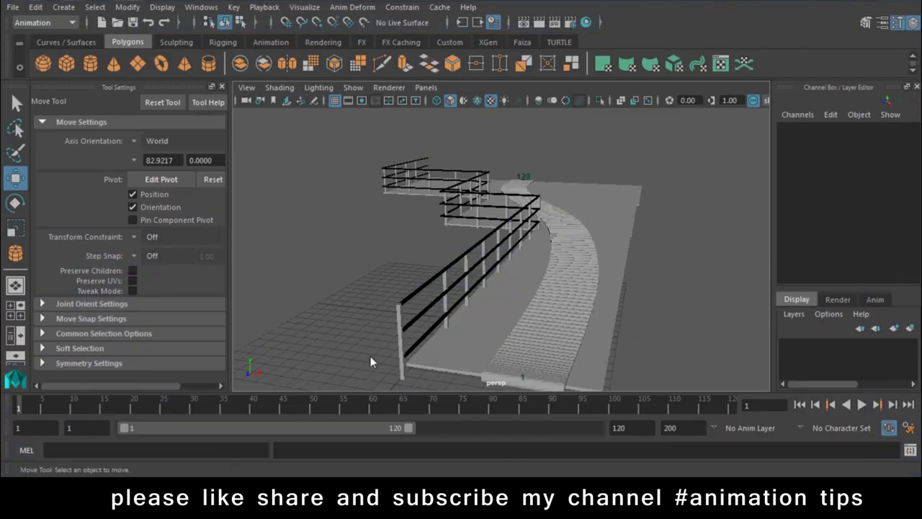
Step: Select and then clear the railing, and bring up the Curves/Surfaces shelf tools
{"action": "left_click", "coordinate": [408, 307]}
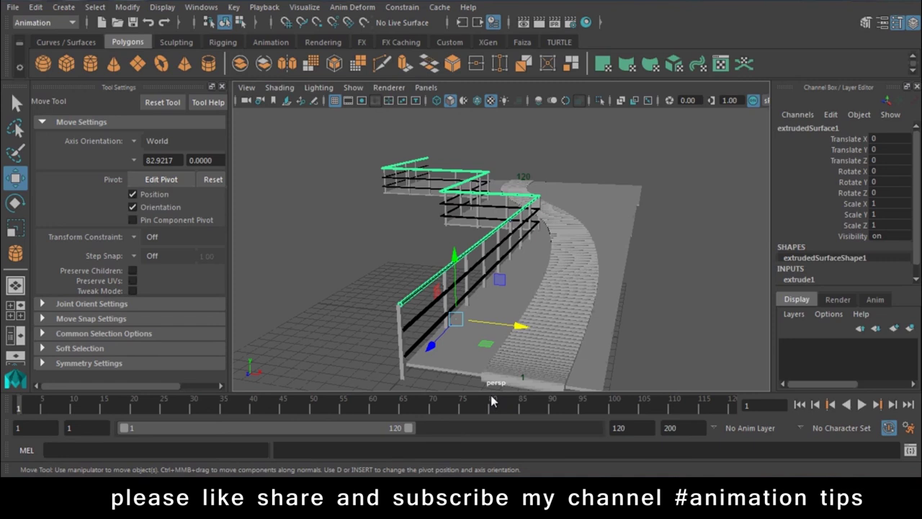
{"action": "left_click", "coordinate": [431, 244]}
{"action": "left_click", "coordinate": [69, 42]}
Step: Draw a small NURBS square on the grid beside the railing and belt
{"action": "left_click", "coordinate": [66, 64]}
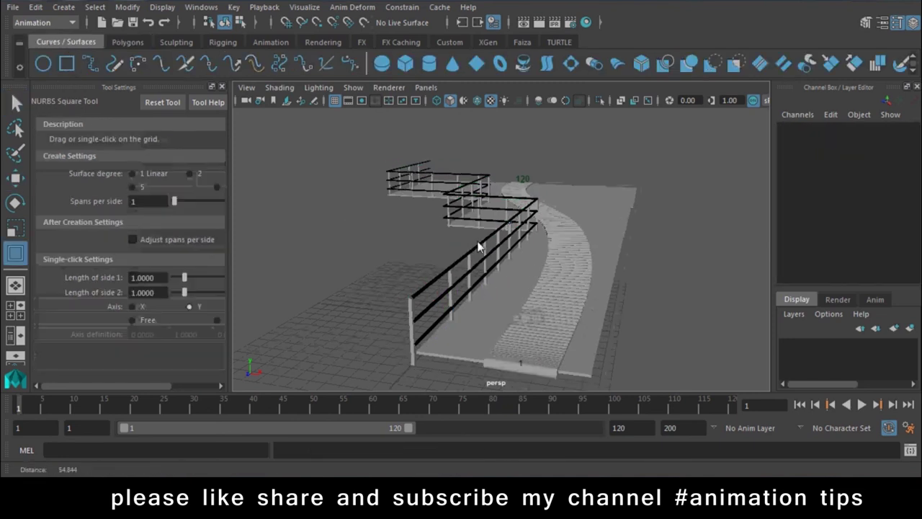
{"action": "mouse_move", "coordinate": [416, 289]}
{"action": "left_mouse_down", "text": "alt"}
{"action": "mouse_move", "coordinate": [438, 257]}
{"action": "mouse_move", "coordinate": [455, 267]}
{"action": "left_mouse_up", "text": "alt"}
{"action": "scroll", "coordinate": [439, 257], "scroll_direction": "up", "scroll_amount": 3}
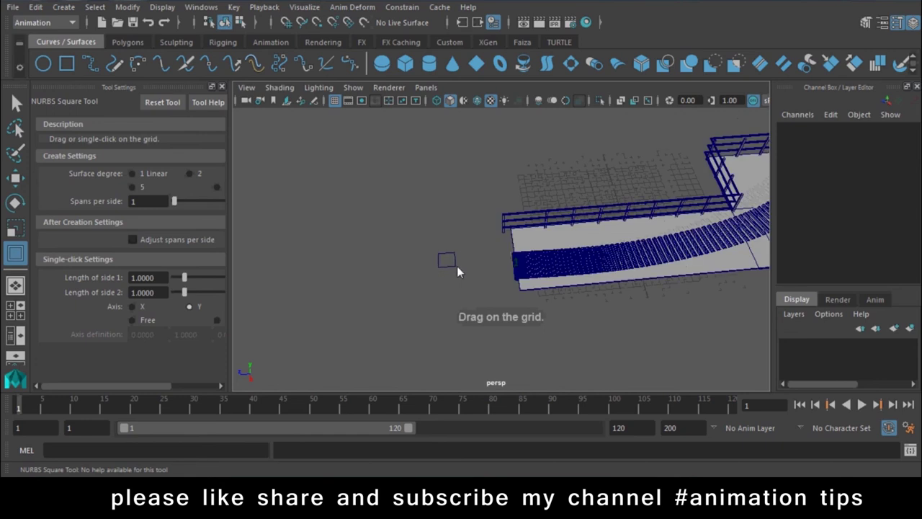
{"action": "key", "text": "w"}
{"action": "scroll", "coordinate": [530, 287], "scroll_direction": "up", "scroll_amount": 2}
Step: Shift the square's bottom edge outward and select its edge curves together
{"action": "left_click_drag", "start_coordinate": [529, 286], "coordinate": [575, 274], "text": "alt"}
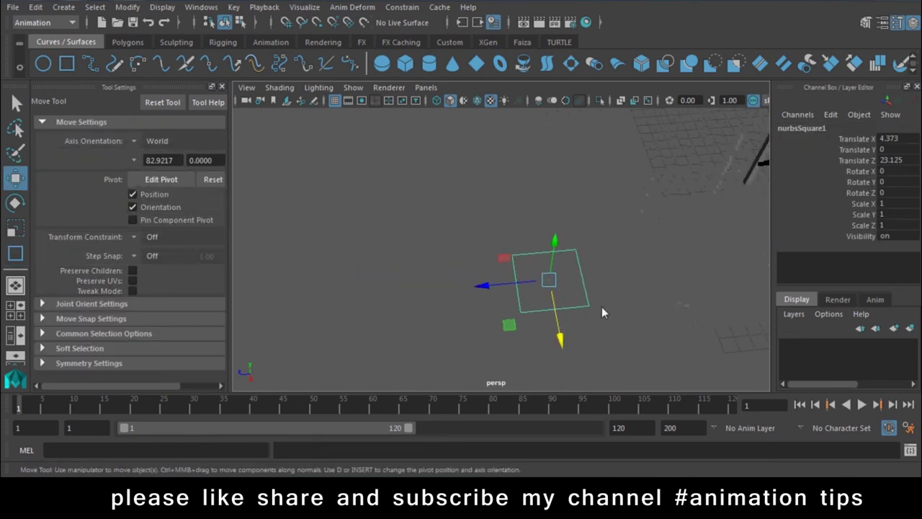
{"action": "left_click", "coordinate": [563, 265]}
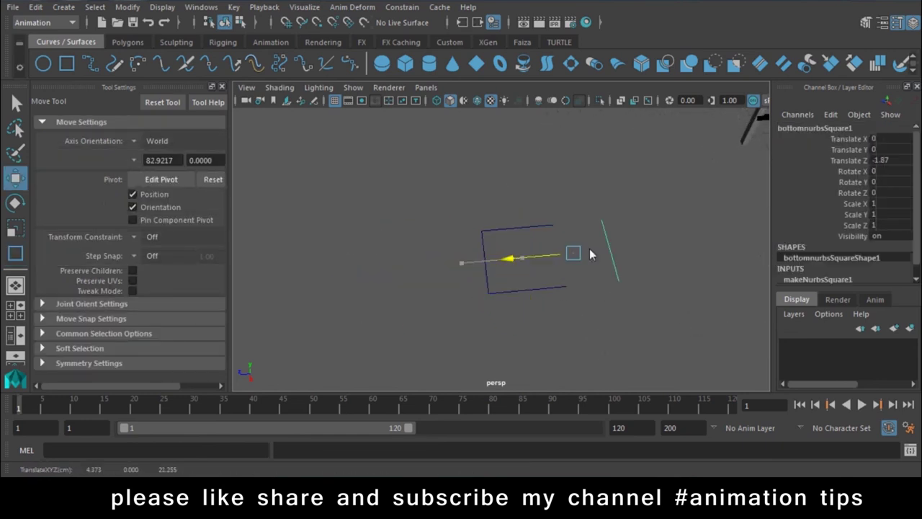
{"action": "left_click_drag", "start_coordinate": [628, 187], "coordinate": [340, 379]}
{"action": "left_click_drag", "start_coordinate": [585, 295], "coordinate": [513, 276], "text": "alt"}
{"action": "left_click", "coordinate": [563, 212]}
{"action": "left_click_drag", "start_coordinate": [563, 212], "coordinate": [437, 310]}
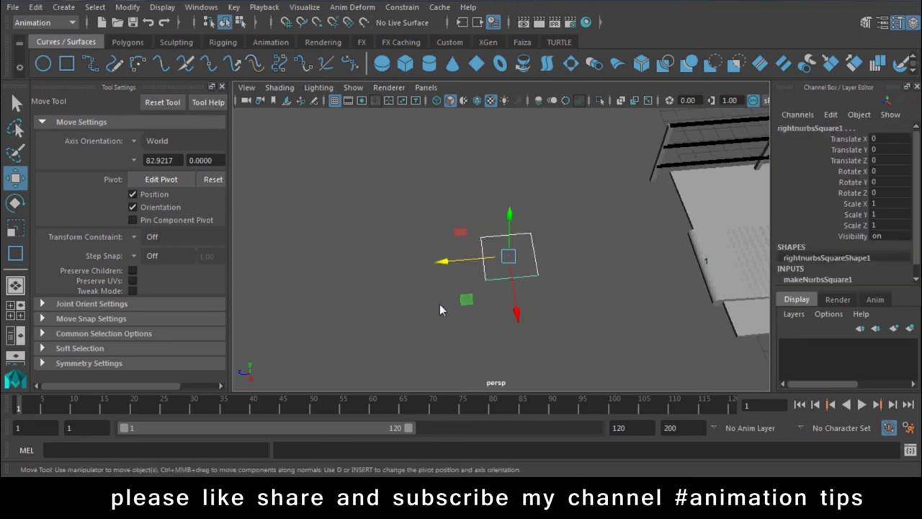
Step: Switch to the Modeling menu set and open the Curves > Attach options
{"action": "left_click", "coordinate": [39, 23]}
{"action": "left_click", "coordinate": [31, 37]}
{"action": "left_click", "coordinate": [272, 6]}
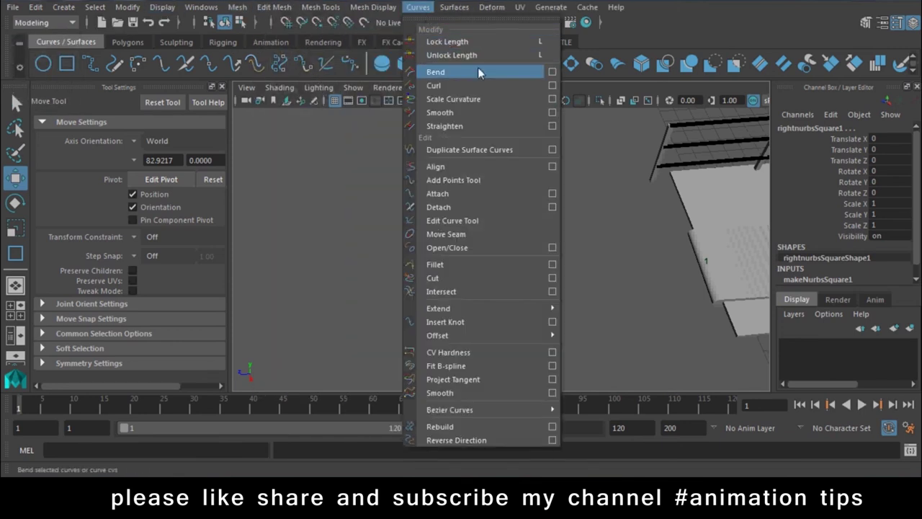
{"action": "left_click", "coordinate": [552, 193]}
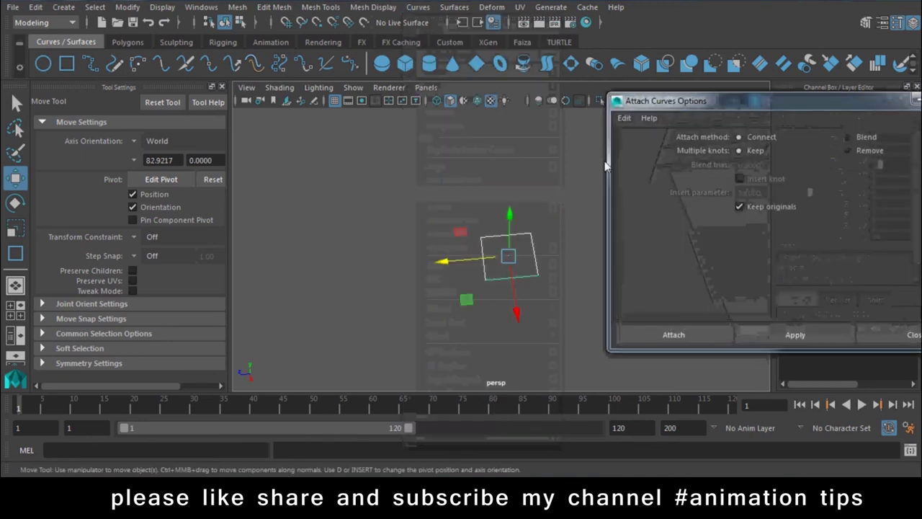
{"action": "left_click_drag", "start_coordinate": [819, 115], "coordinate": [816, 43]}
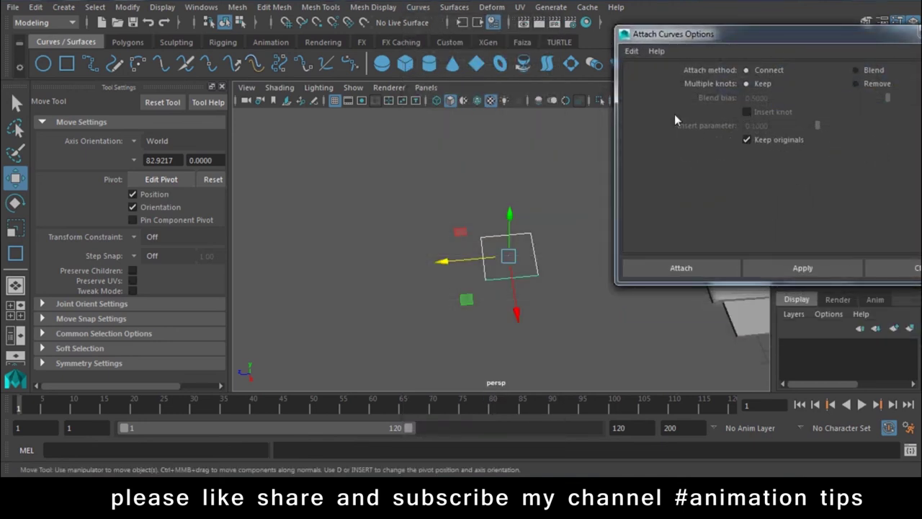
Step: Select all four square edge curves and attach them into one curve
{"action": "left_click", "coordinate": [509, 191]}
{"action": "left_click", "coordinate": [535, 260]}
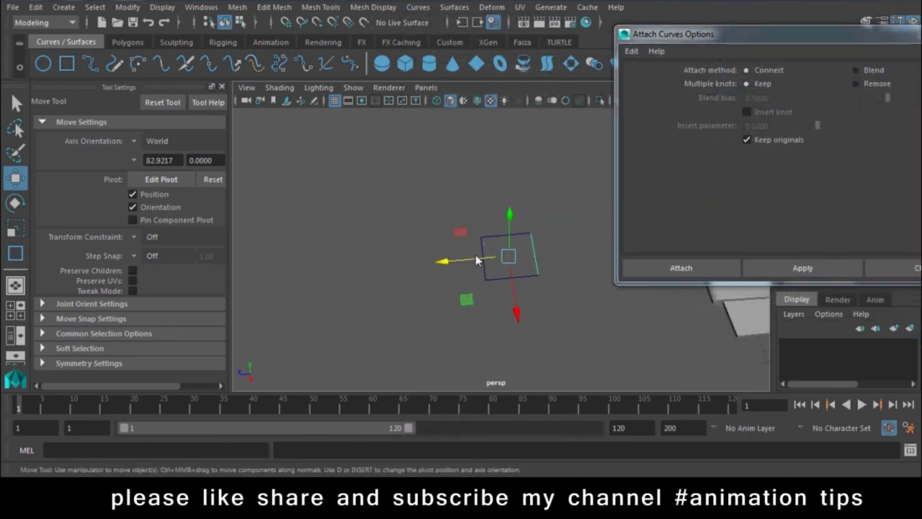
{"action": "left_click", "coordinate": [520, 277]}
{"action": "left_click", "coordinate": [561, 210]}
{"action": "left_click_drag", "start_coordinate": [561, 210], "coordinate": [403, 328]}
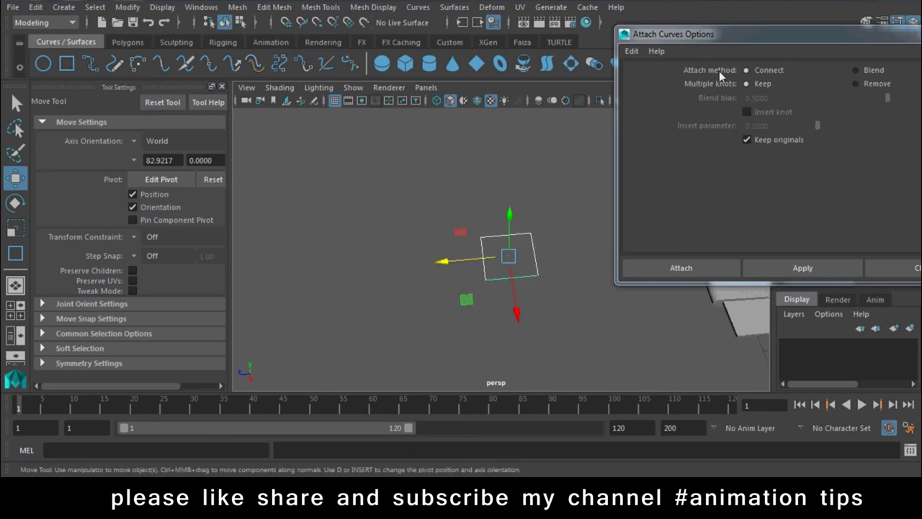
{"action": "left_click_drag", "start_coordinate": [785, 37], "coordinate": [759, 33]}
{"action": "left_click", "coordinate": [680, 263]}
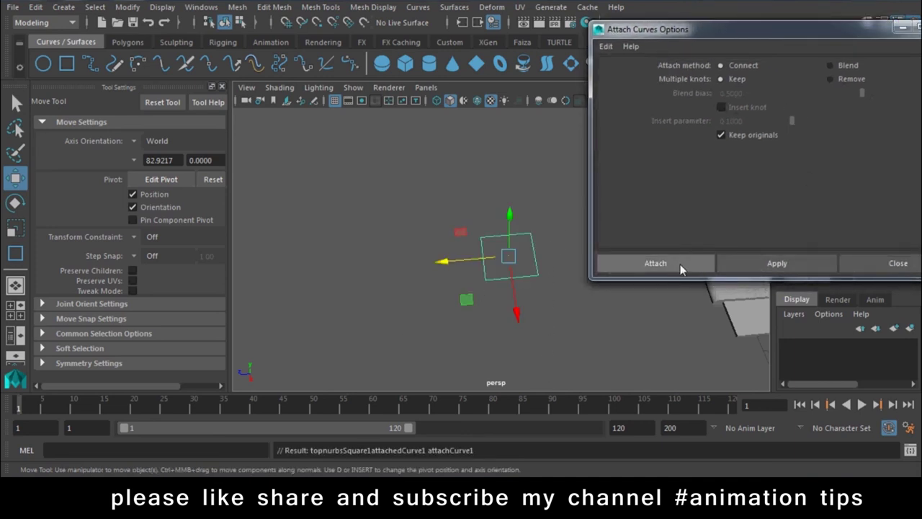
Step: Move topnurbsSquare1attachedCurve1 along X and Z to sit beside the original square
{"action": "left_click_drag", "start_coordinate": [450, 261], "coordinate": [563, 263]}
{"action": "left_click", "coordinate": [432, 331]}
{"action": "left_click_drag", "start_coordinate": [569, 209], "coordinate": [617, 325]}
Step: Delete the leftover original square and stand the attached profile curve upright
{"action": "left_click", "coordinate": [617, 325]}
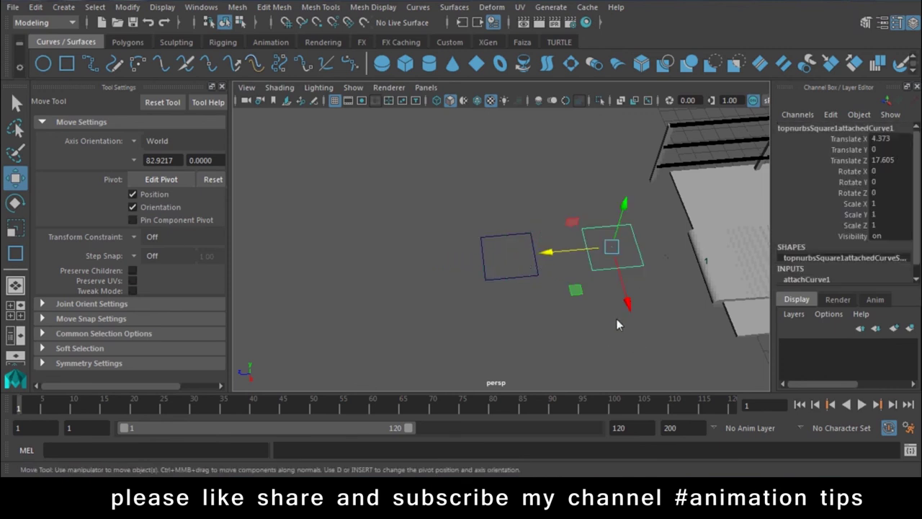
{"action": "mouse_move", "coordinate": [452, 323]}
{"action": "left_mouse_down"}
{"action": "mouse_move", "coordinate": [529, 204]}
{"action": "mouse_move", "coordinate": [400, 333]}
{"action": "left_mouse_up"}
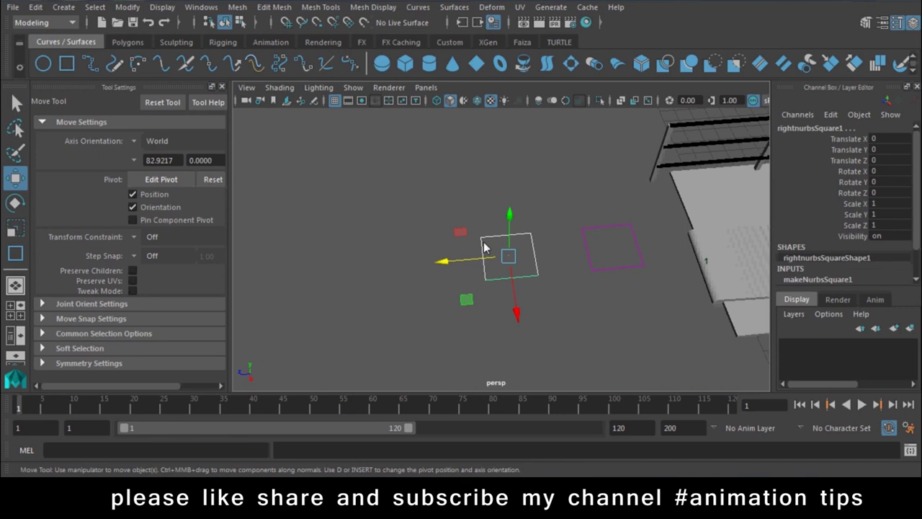
{"action": "key", "text": "Delete"}
{"action": "mouse_move", "coordinate": [648, 217]}
{"action": "left_mouse_down"}
{"action": "mouse_move", "coordinate": [514, 305]}
{"action": "mouse_move", "coordinate": [569, 260]}
{"action": "mouse_move", "coordinate": [621, 282]}
{"action": "mouse_move", "coordinate": [583, 251]}
{"action": "mouse_move", "coordinate": [589, 214]}
{"action": "left_mouse_up"}
{"action": "key", "text": "e"}
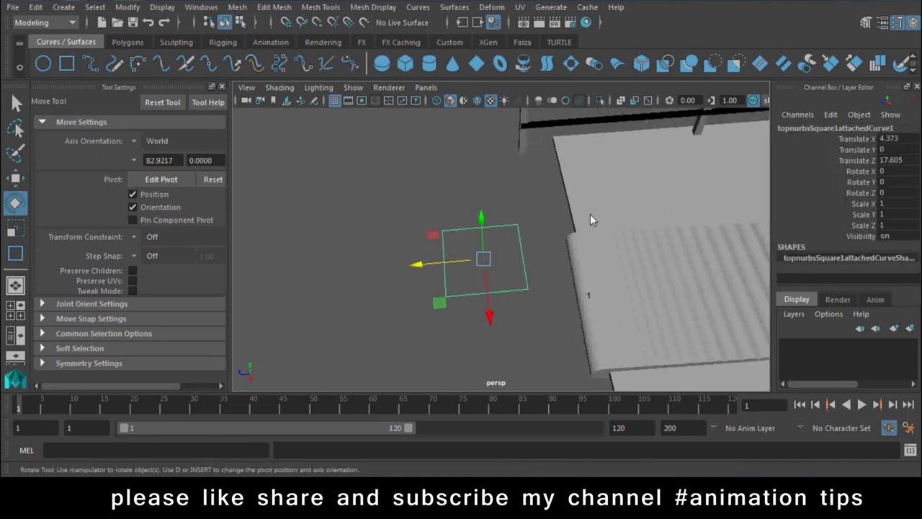
{"action": "mouse_move", "coordinate": [500, 238]}
{"action": "left_mouse_down"}
{"action": "mouse_move", "coordinate": [533, 226]}
{"action": "mouse_move", "coordinate": [492, 223]}
{"action": "mouse_move", "coordinate": [551, 235]}
{"action": "mouse_move", "coordinate": [531, 229]}
{"action": "left_mouse_up"}
{"action": "key", "text": "w"}
{"action": "left_click_drag", "start_coordinate": [622, 292], "coordinate": [574, 241], "text": "alt"}
Step: In wireframe, raise the belt's guide curve and try, then undo, moving the top rail curve
{"action": "key", "text": "4"}
{"action": "left_click", "coordinate": [630, 248]}
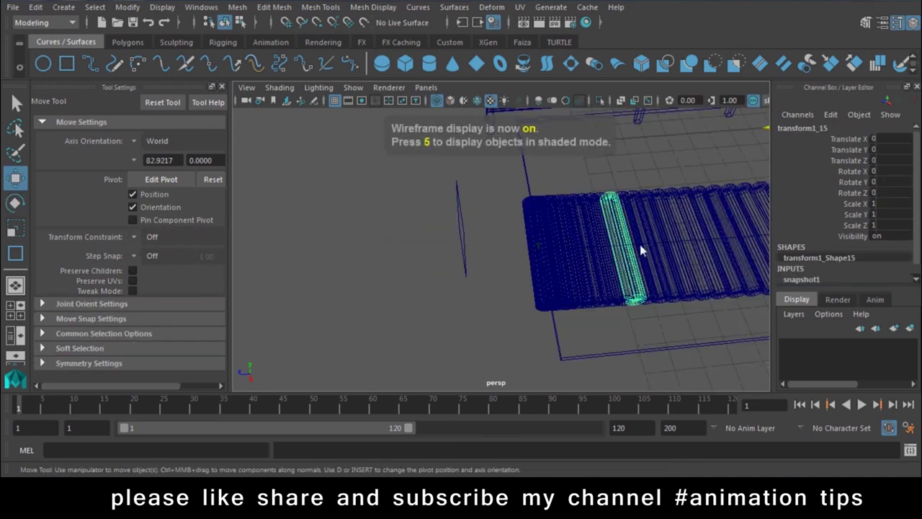
{"action": "left_click", "coordinate": [672, 256]}
{"action": "key", "text": "f"}
{"action": "mouse_move", "coordinate": [729, 254]}
{"action": "left_mouse_down", "text": "alt"}
{"action": "mouse_move", "coordinate": [671, 345]}
{"action": "mouse_move", "coordinate": [612, 303]}
{"action": "left_mouse_up", "text": "alt"}
{"action": "left_click_drag", "start_coordinate": [503, 148], "coordinate": [508, 153]}
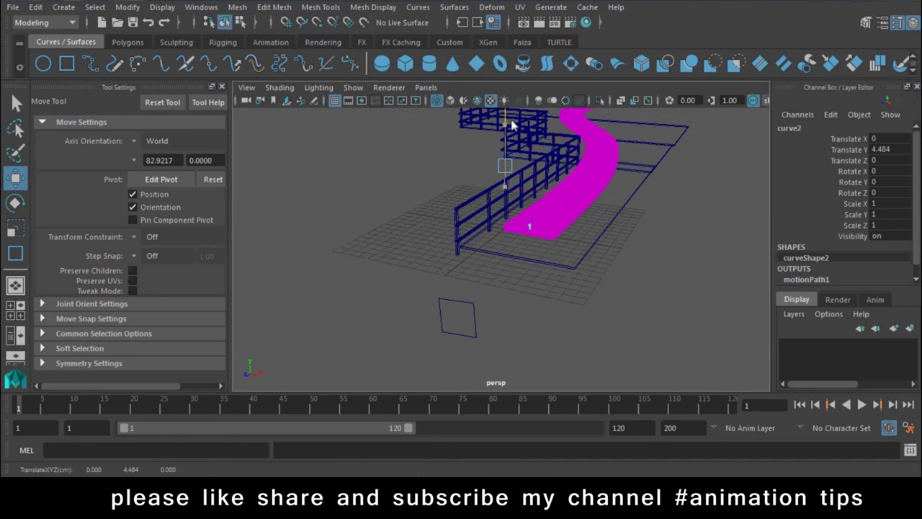
{"action": "left_click", "coordinate": [475, 204]}
{"action": "left_click", "coordinate": [477, 206]}
{"action": "left_click_drag", "start_coordinate": [566, 163], "coordinate": [674, 186]}
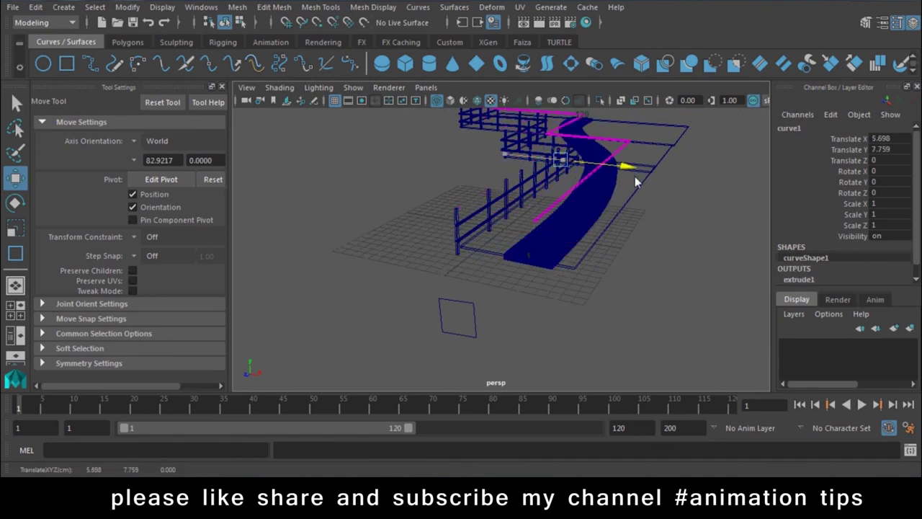
{"action": "key", "text": "ctrl+z"}
{"action": "left_click", "coordinate": [475, 280]}
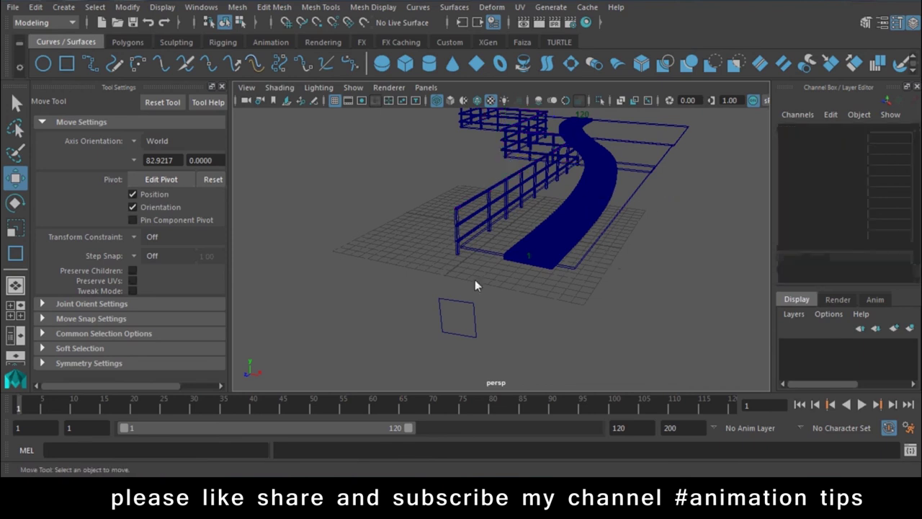
Step: Draw a three-point EP curve arcing beside the belt, then select the profile and new curve
{"action": "left_click", "coordinate": [138, 63]}
{"action": "left_click", "coordinate": [541, 320]}
{"action": "left_click", "coordinate": [688, 236]}
{"action": "left_click", "coordinate": [730, 136]}
{"action": "key", "text": "w"}
{"action": "left_click", "coordinate": [476, 321]}
{"action": "left_click", "coordinate": [576, 301], "text": "shift"}
Step: Extrude the square profile along curve3 into a curved wall and view it shaded
{"action": "left_click", "coordinate": [71, 23]}
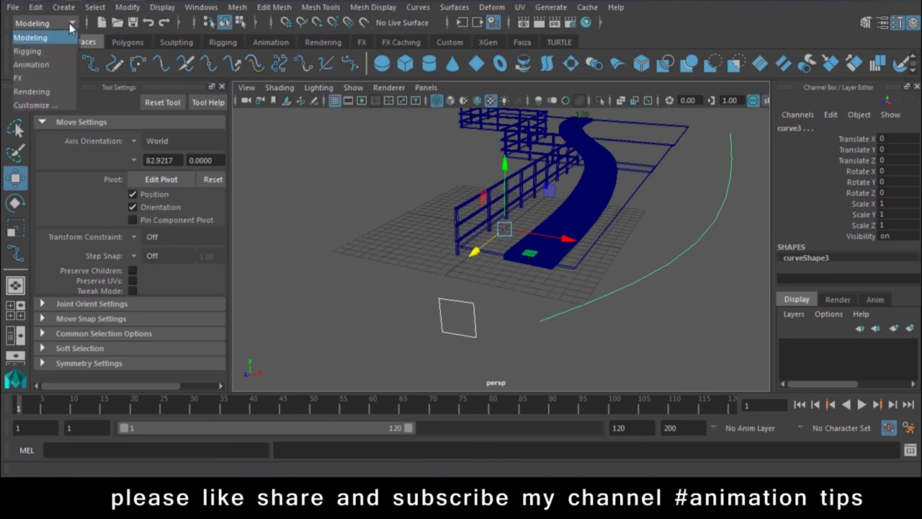
{"action": "left_click", "coordinate": [454, 7]}
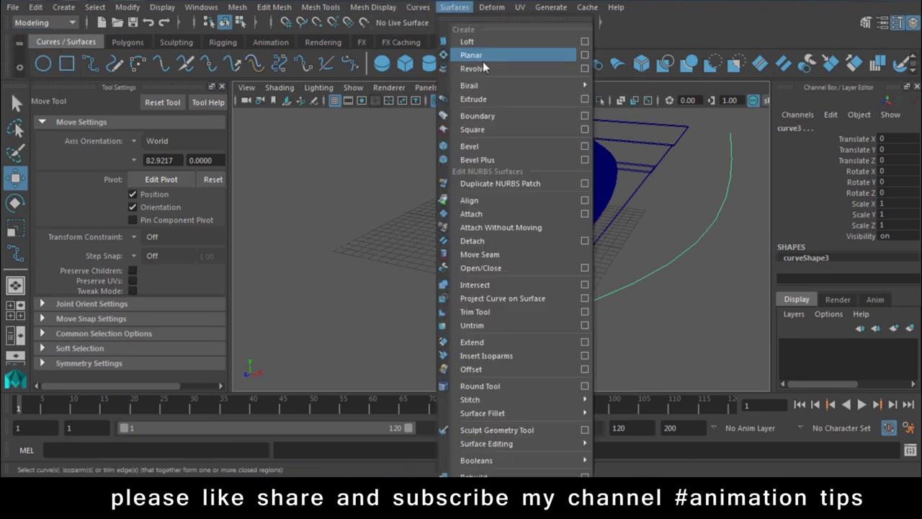
{"action": "left_click", "coordinate": [469, 97]}
{"action": "mouse_move", "coordinate": [605, 313]}
{"action": "middle_mouse_down", "text": "alt"}
{"action": "mouse_move", "coordinate": [645, 334]}
{"action": "mouse_move", "coordinate": [574, 279]}
{"action": "middle_mouse_up", "text": "alt"}
{"action": "key", "text": "6"}
{"action": "left_click", "coordinate": [656, 329]}
{"action": "left_click_drag", "start_coordinate": [574, 279], "coordinate": [419, 307], "text": "alt"}
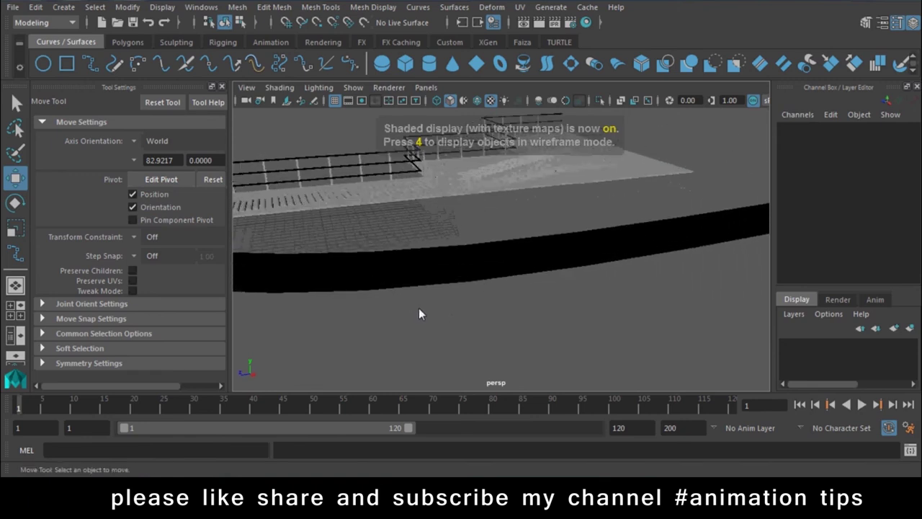
{"action": "left_click", "coordinate": [427, 261]}
Step: Enable Two Sided Lighting, close Tool Settings, and zoom out to see the whole scene
{"action": "left_click", "coordinate": [320, 87]}
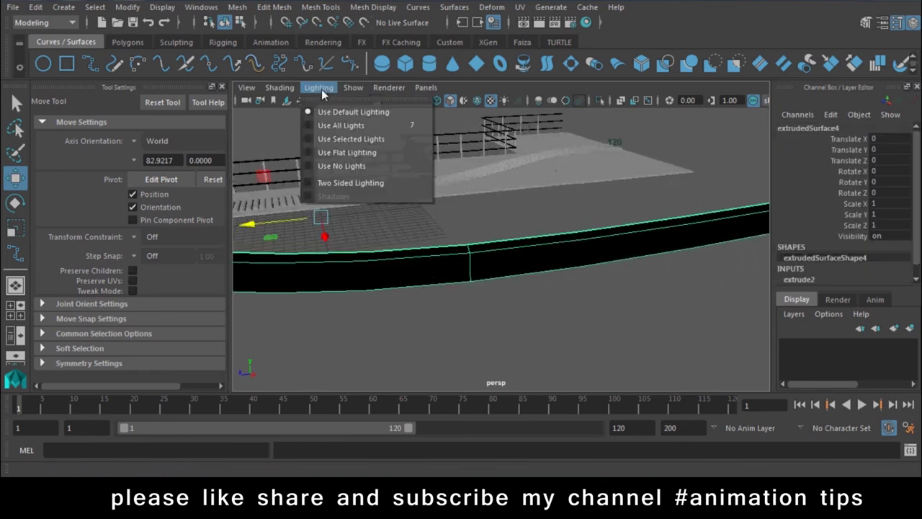
{"action": "left_click", "coordinate": [321, 184]}
{"action": "left_click", "coordinate": [389, 330]}
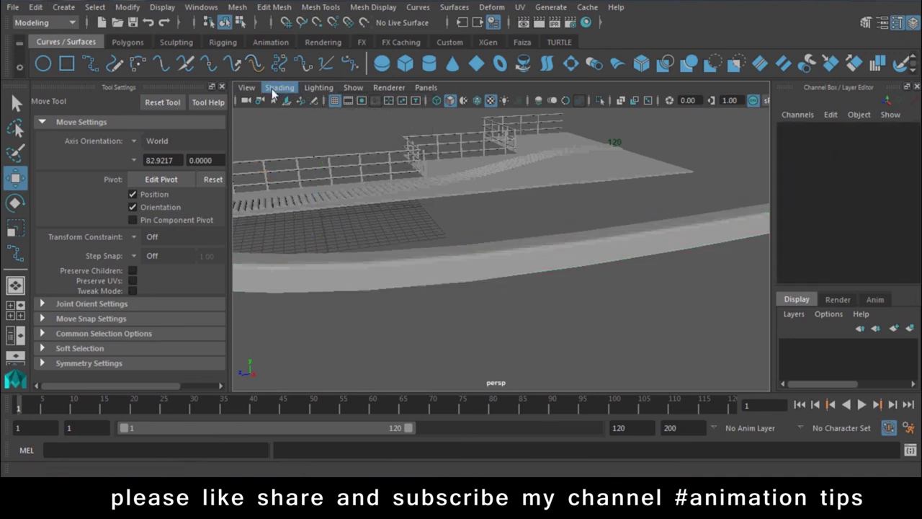
{"action": "left_click", "coordinate": [221, 86]}
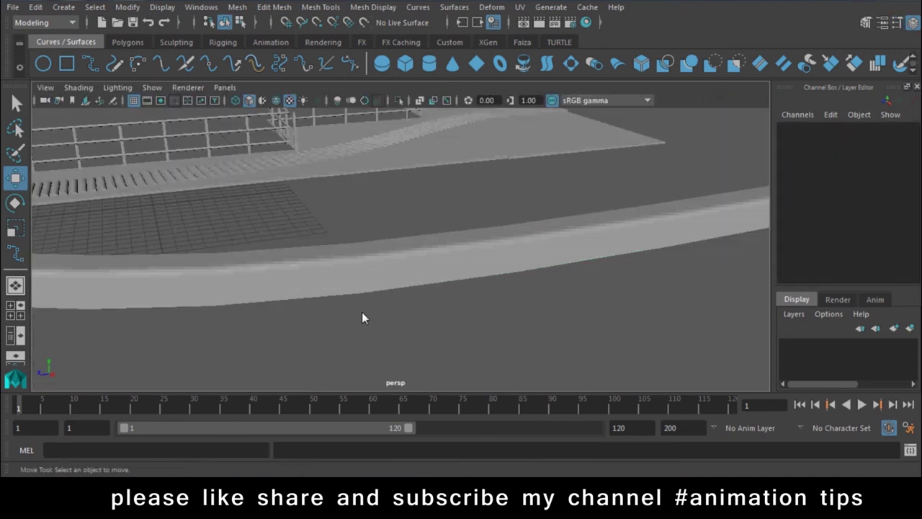
{"action": "right_click_drag", "start_coordinate": [577, 356], "coordinate": [326, 270], "text": "alt"}
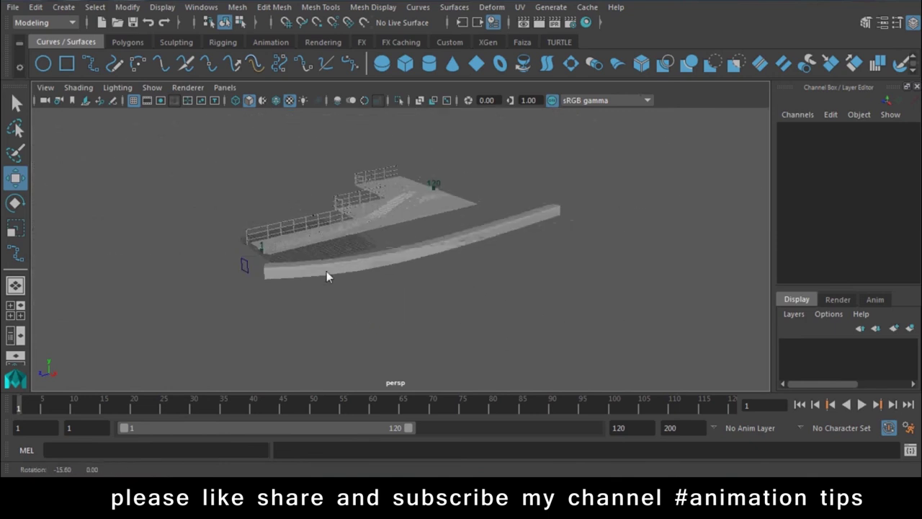
{"action": "left_click_drag", "start_coordinate": [327, 271], "coordinate": [430, 324], "text": "alt"}
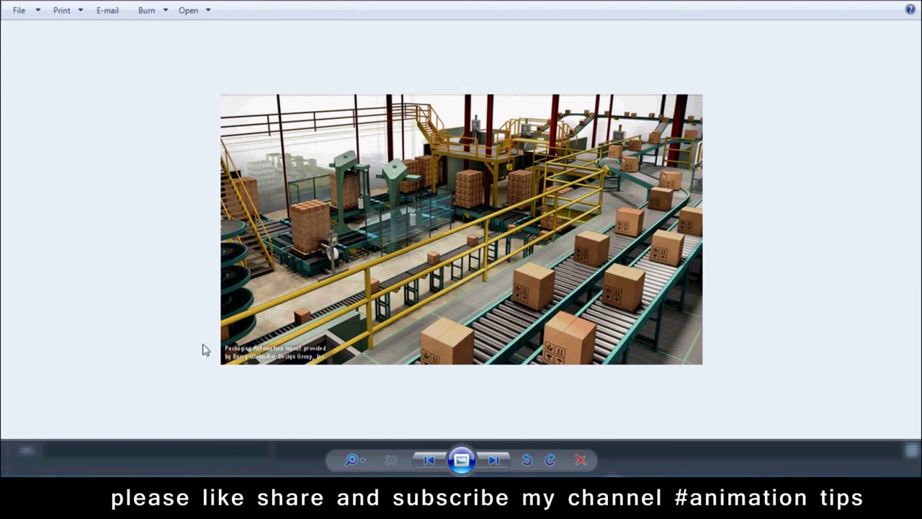
{"action": "left_click", "coordinate": [784, 476]}
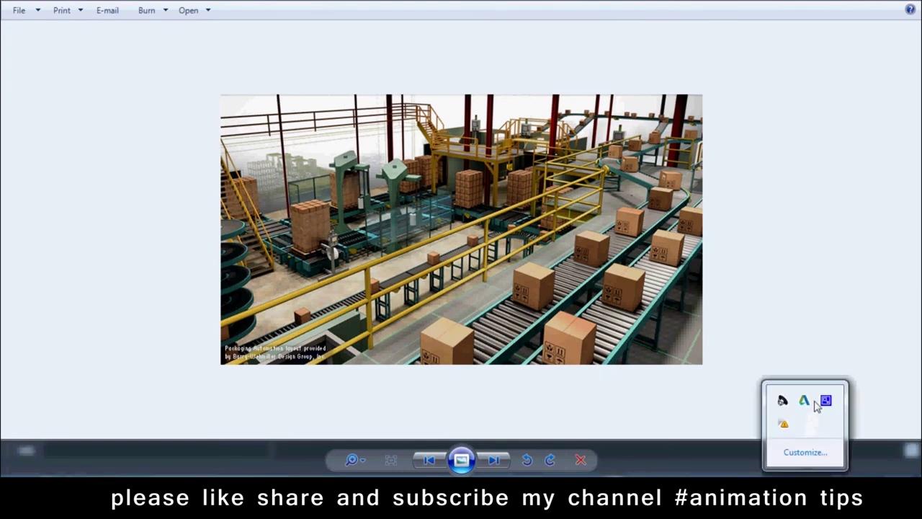
{"action": "left_click", "coordinate": [826, 399]}
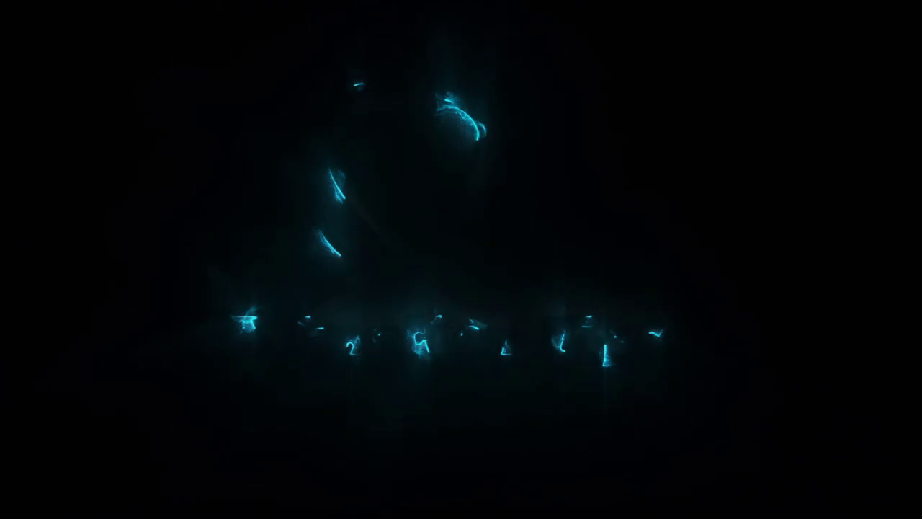